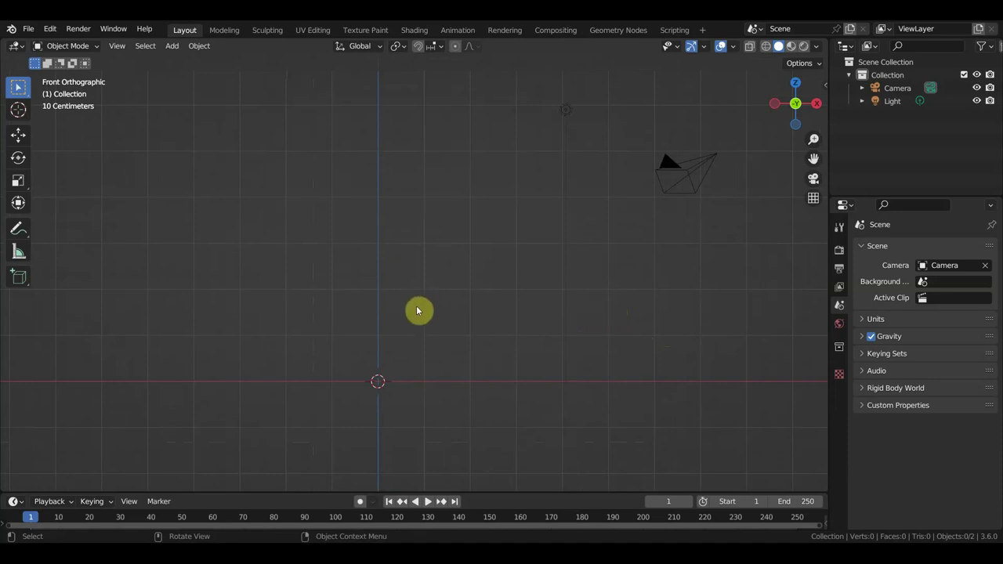
Open the file голова тигра1.blend from the file browser.
left_click(29, 29)
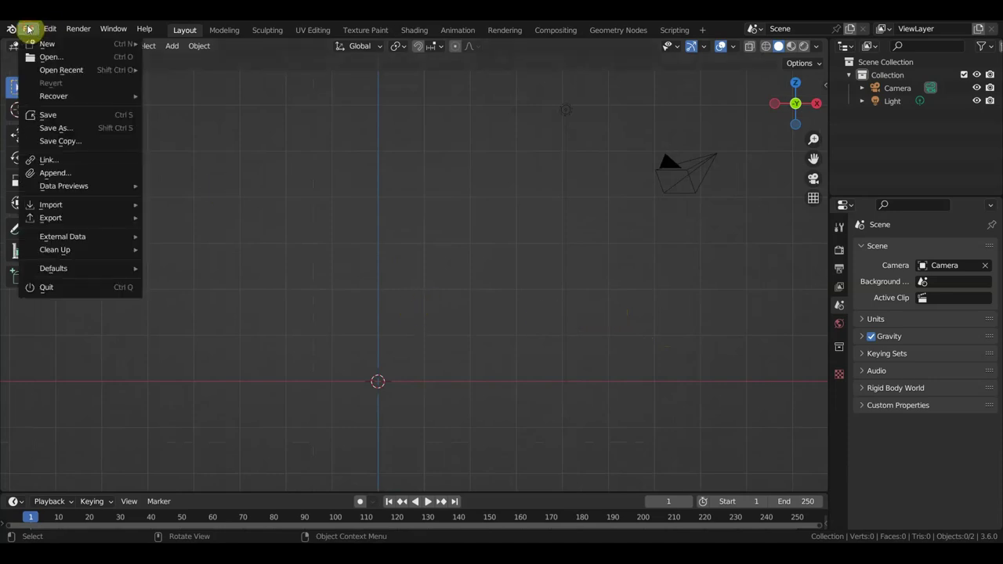
left_click(47, 56)
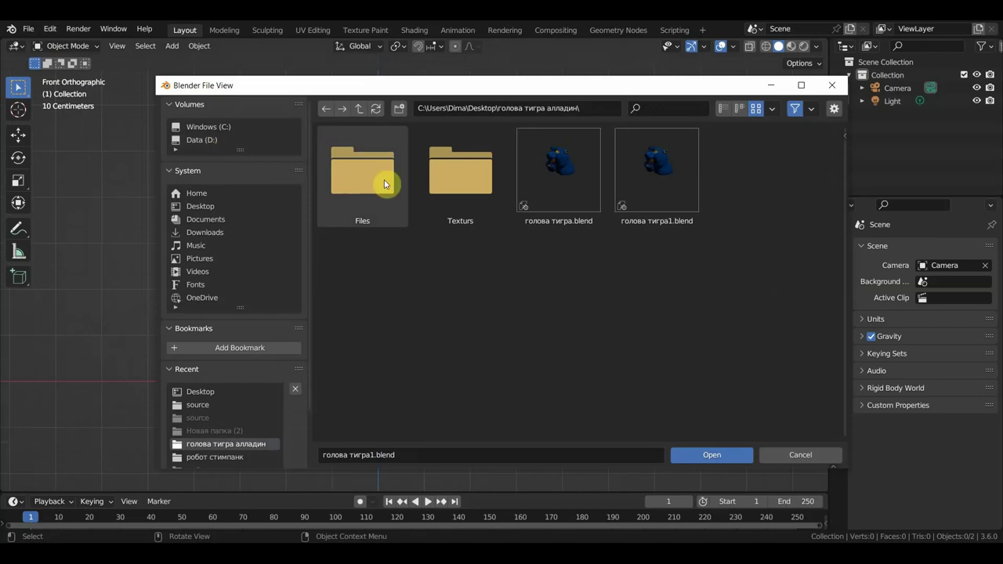
left_click(664, 188)
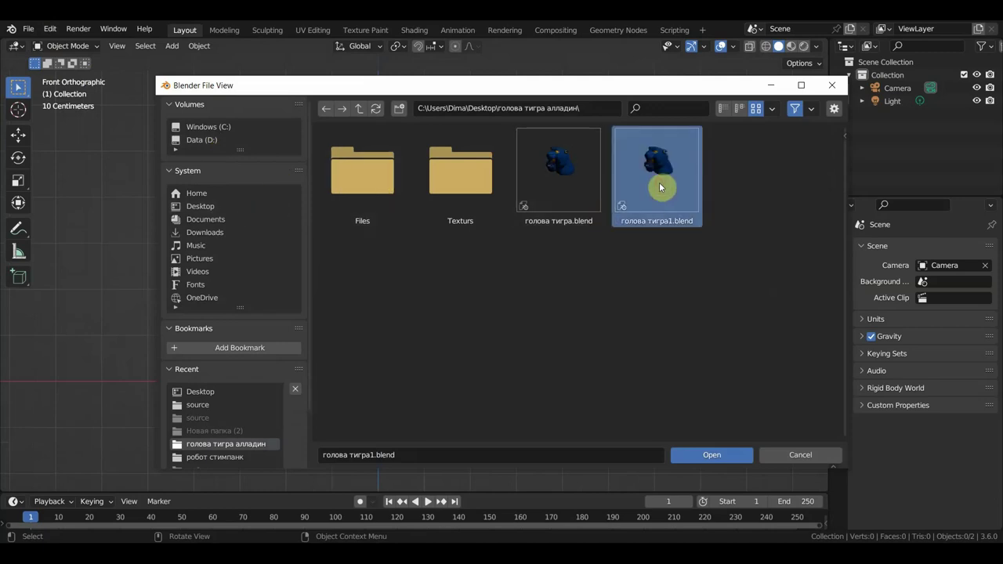
left_click(711, 455)
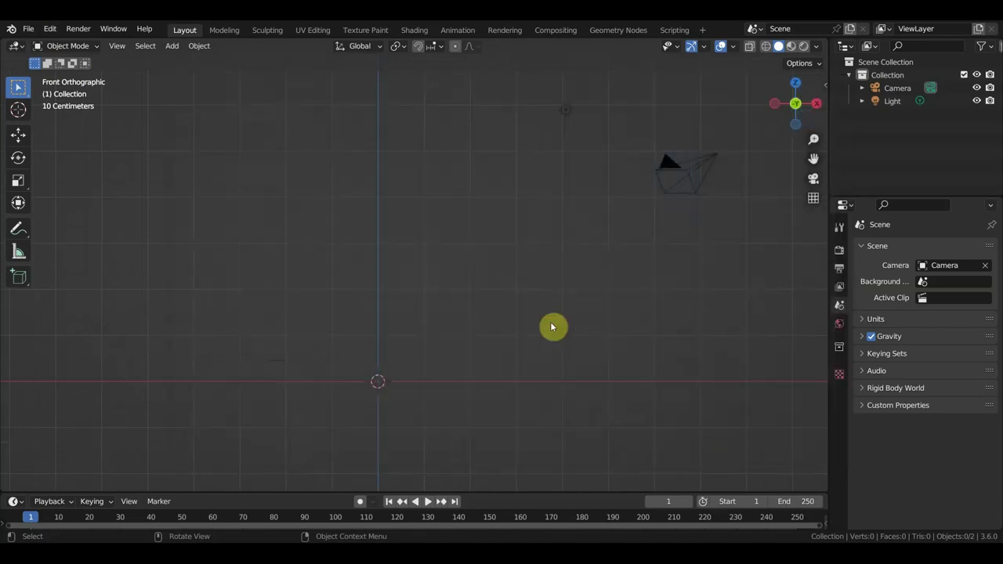
Switch to Solid shading and the Right view, and put the armature in Edit Mode.
left_click(779, 46)
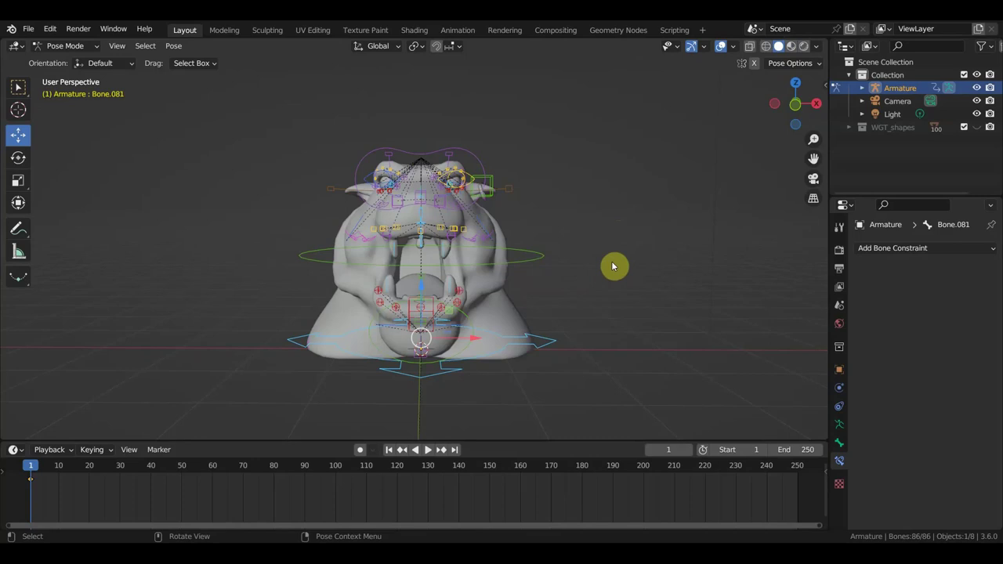
key("KP_3")
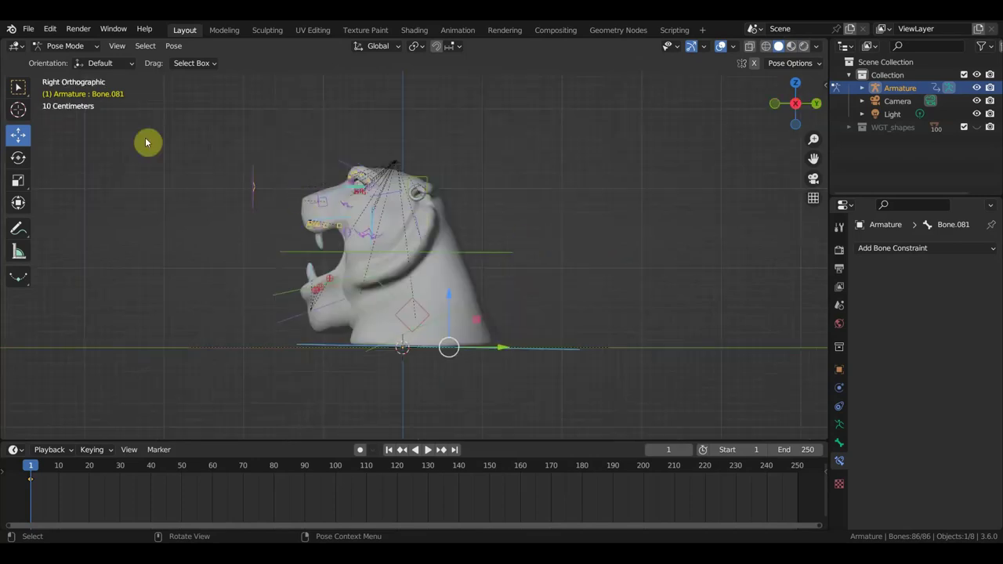
left_click(65, 46)
left_click(75, 72)
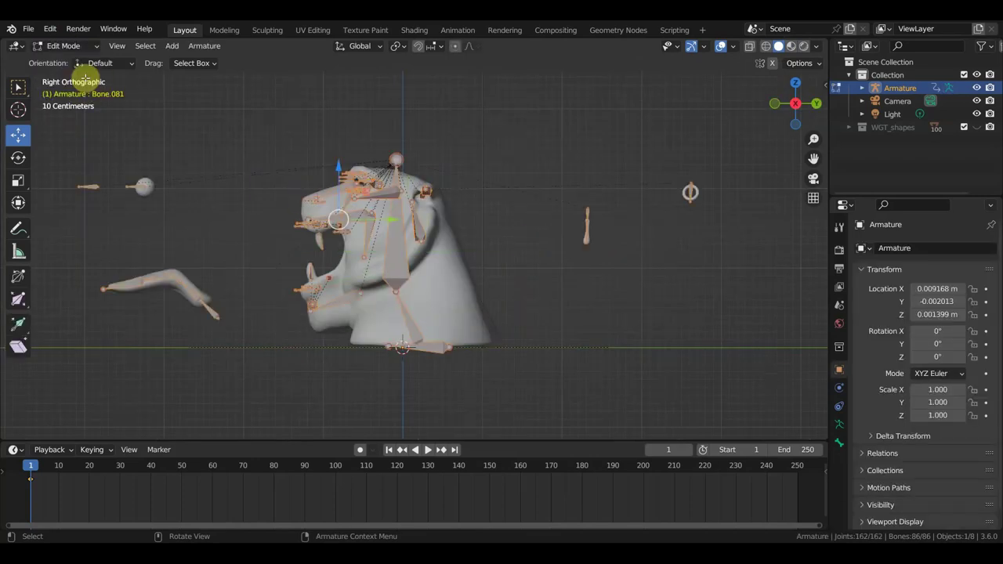
scroll(555, 224, "down", 2)
middle_click_drag(555, 225, 550, 298, "shift")
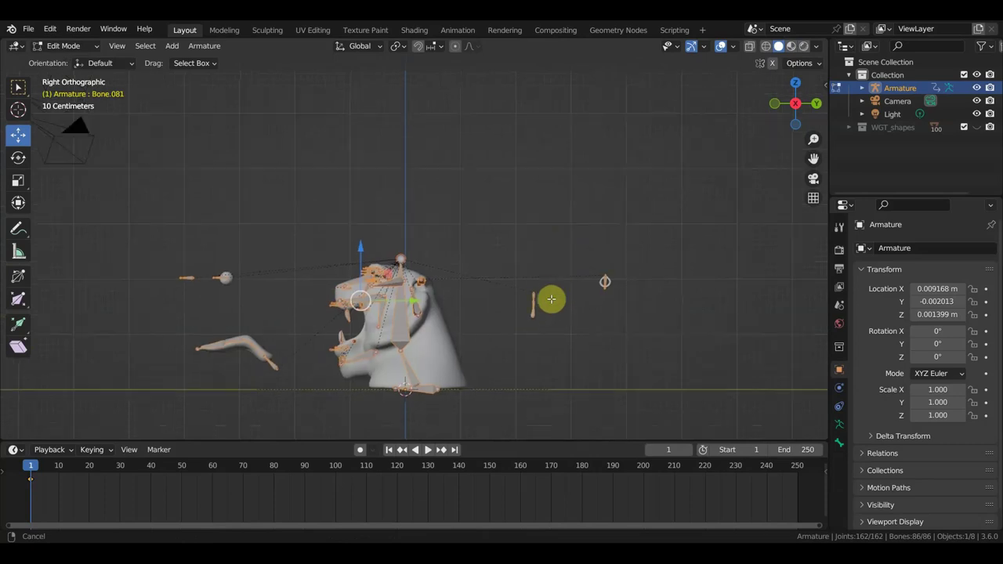
Extrude a new bone up from the top of the head, clear its parent and raise it.
left_click(398, 259)
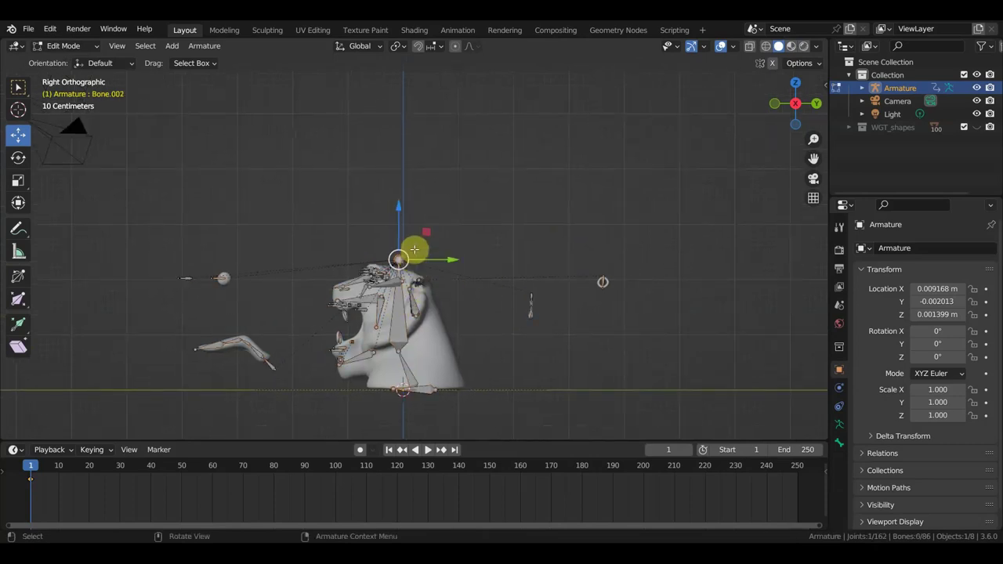
left_click_drag(413, 250, 413, 224)
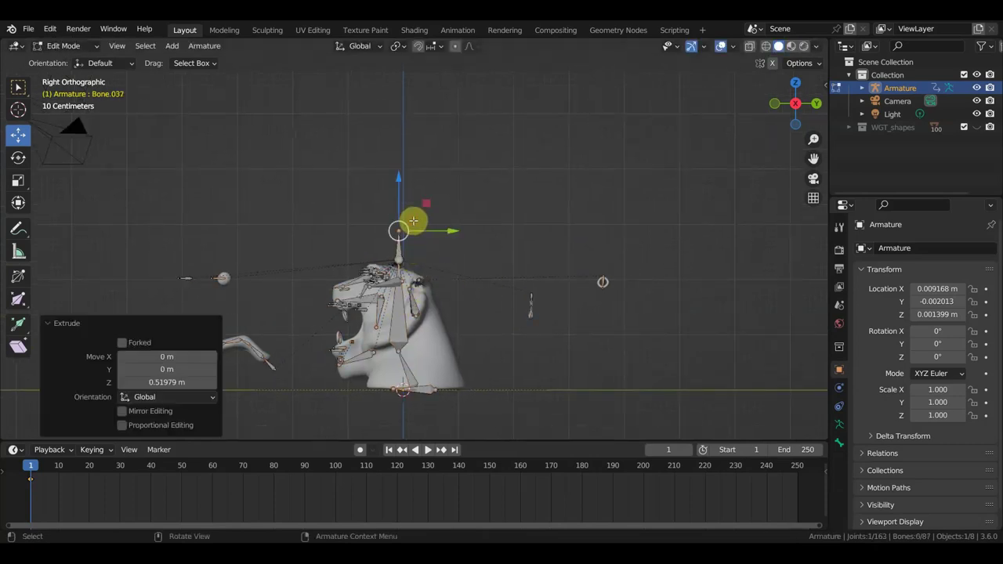
left_click(399, 249)
key("alt+p")
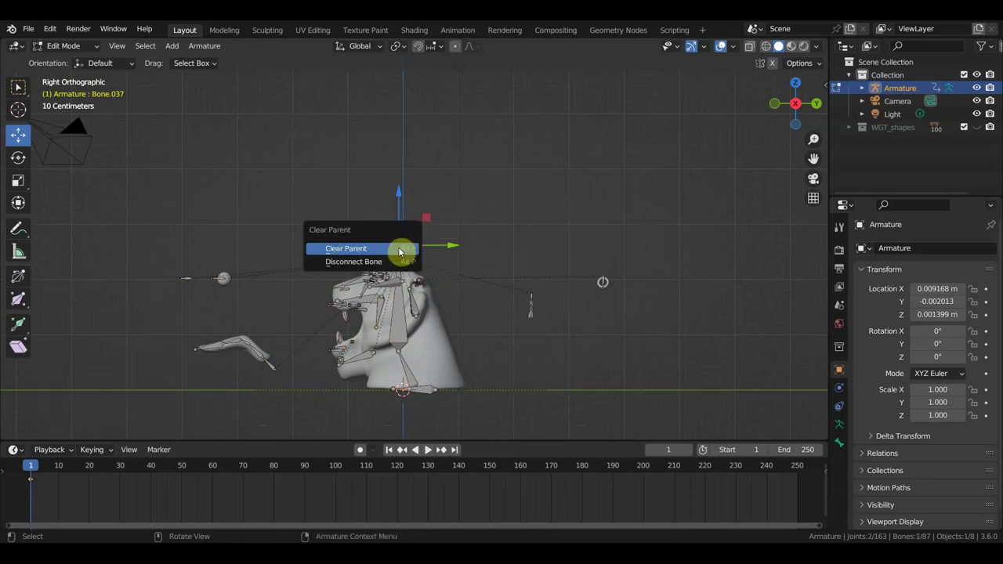
left_click(400, 249)
left_click_drag(398, 198, 398, 172)
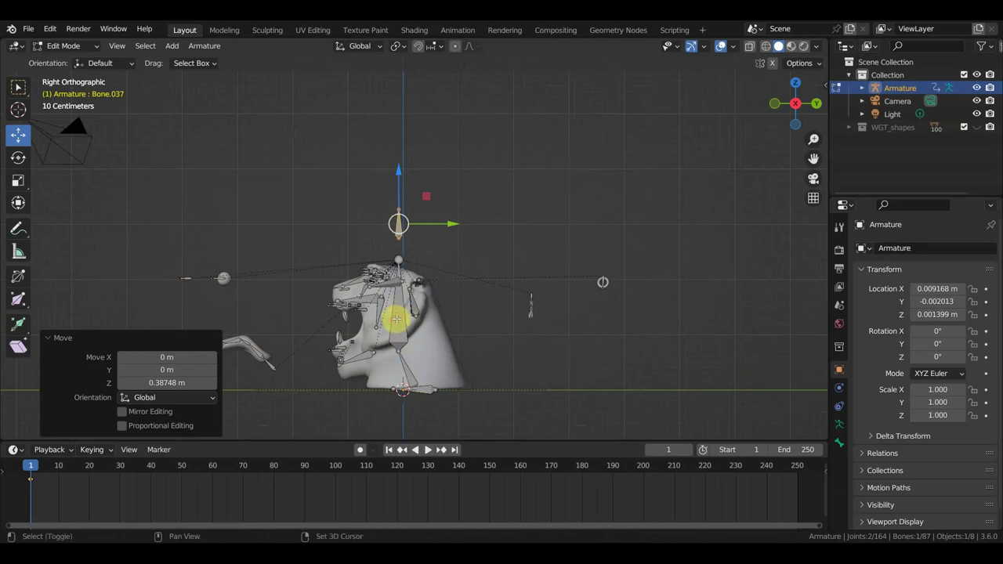
Parent the new bone to Bone.002 with Keep Offset and return to the front view.
left_click(397, 319, "shift")
key("ctrl+p")
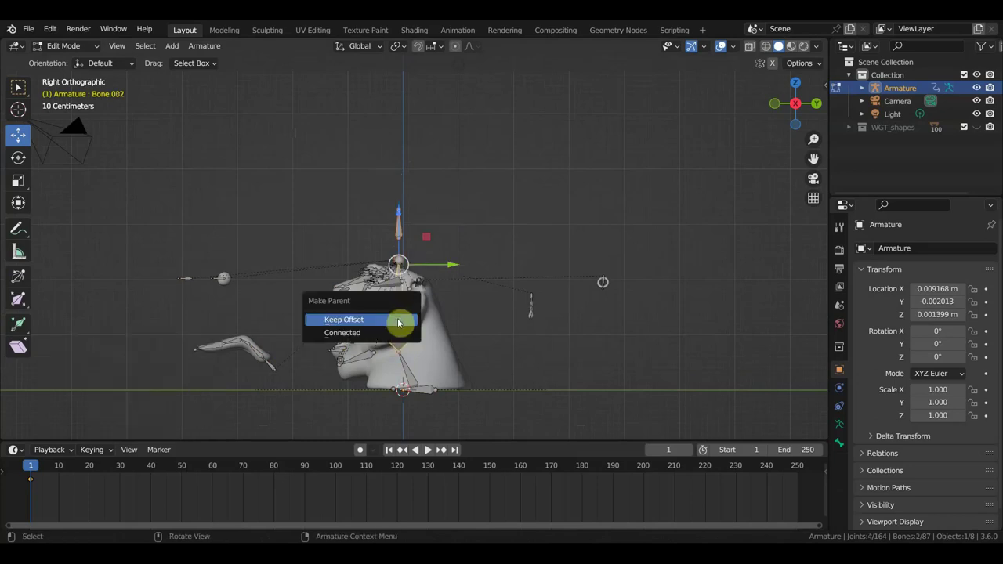
left_click(401, 321)
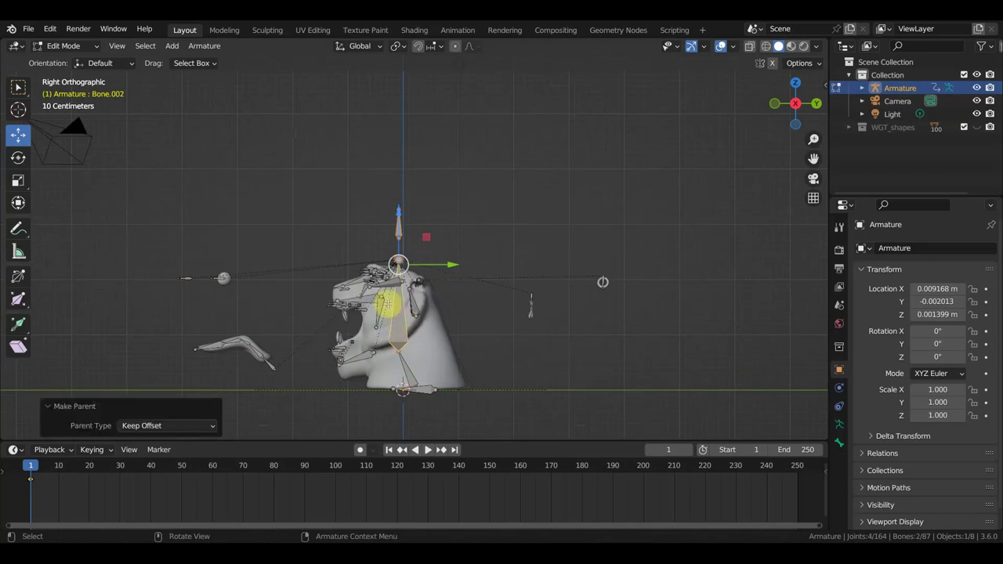
key("KP_1")
left_click(63, 45)
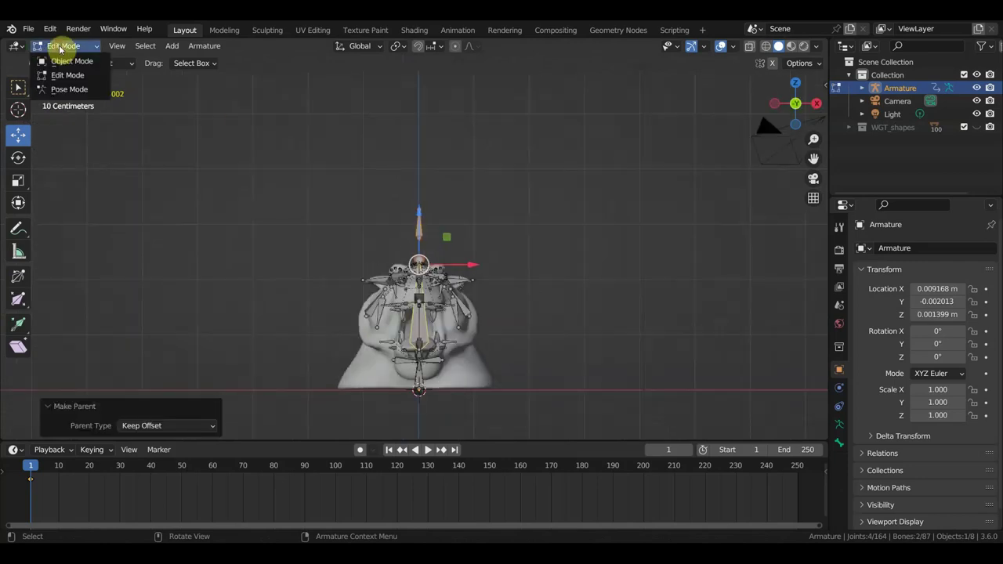
In Object Mode, parent the tiger head mesh to the armature With Automatic Weights.
left_click(78, 62)
scroll(447, 302, "up", 4)
middle_click_drag(447, 307, 460, 224, "shift")
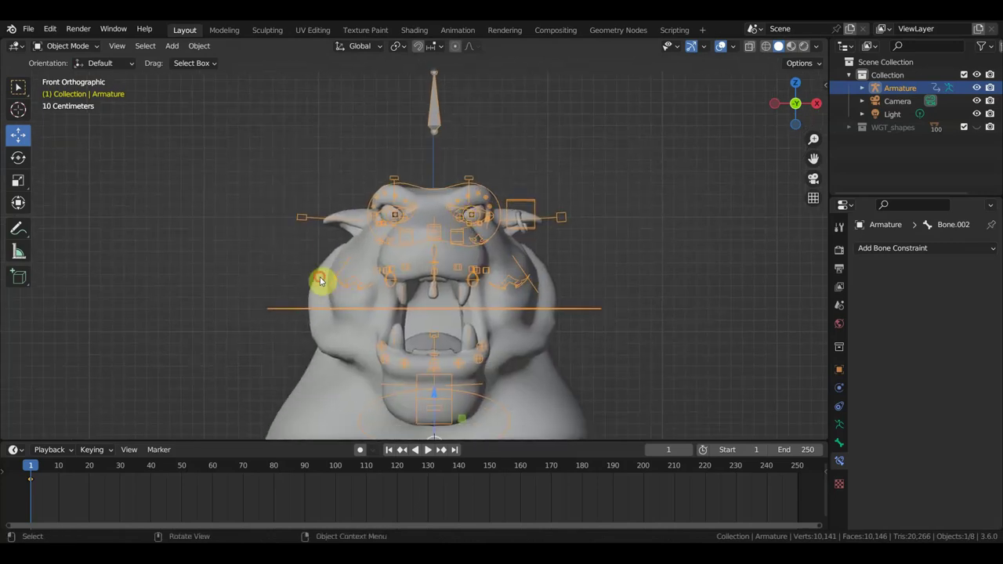
left_click(320, 280)
left_click(436, 117, "shift")
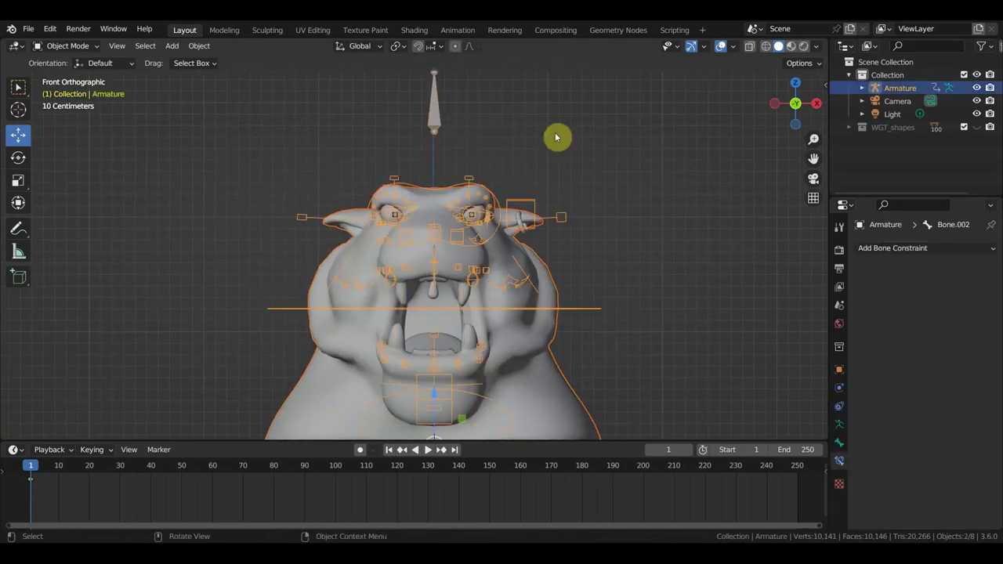
key("ctrl+p")
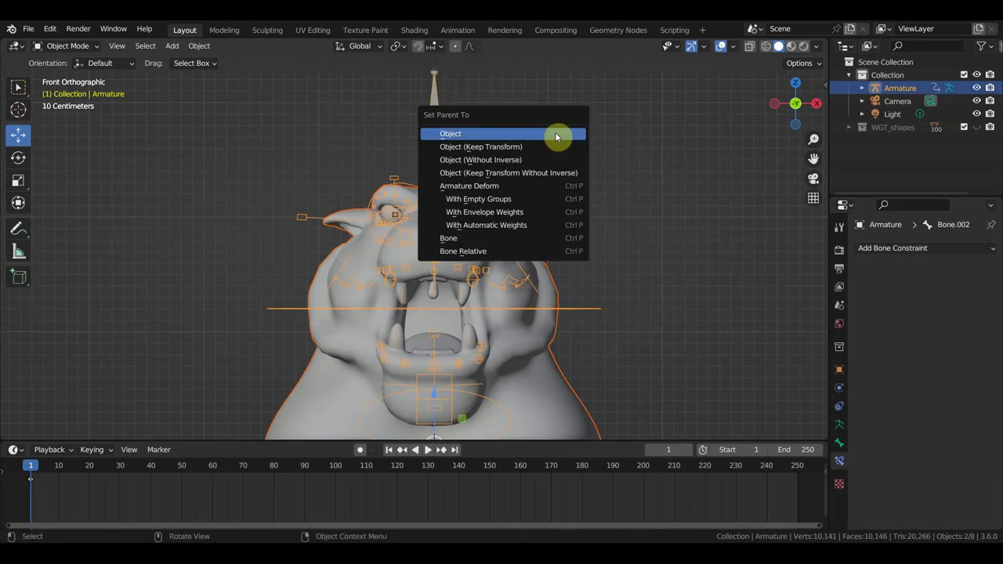
left_click(513, 227)
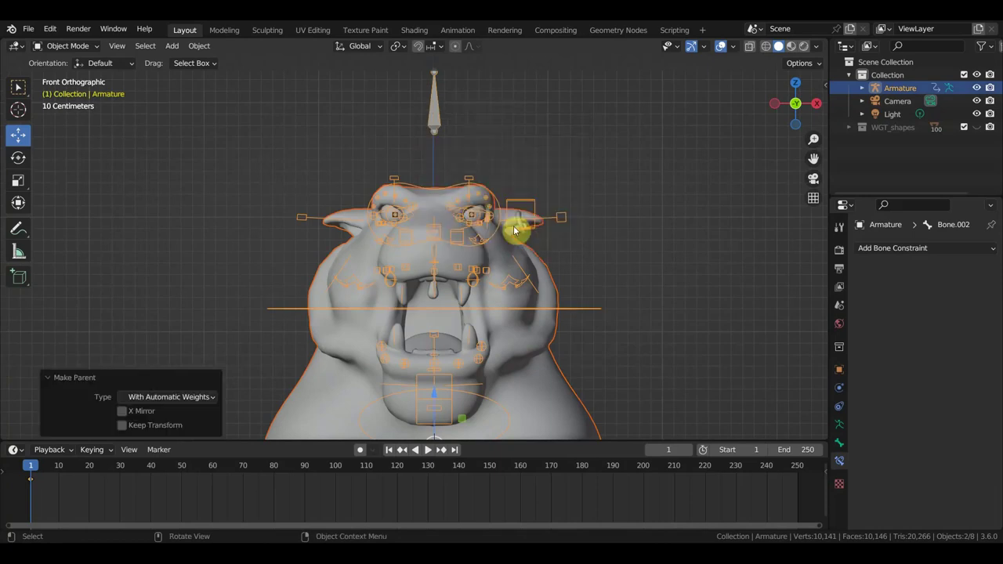
Select only the armature and switch it to Pose Mode.
scroll(512, 242, "down", 2)
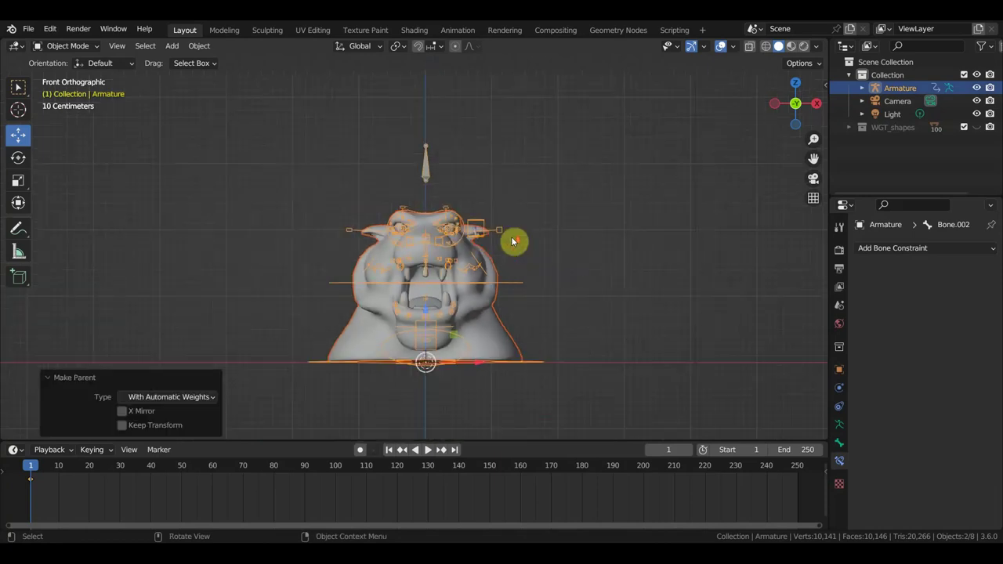
left_click(427, 168)
left_click(71, 46)
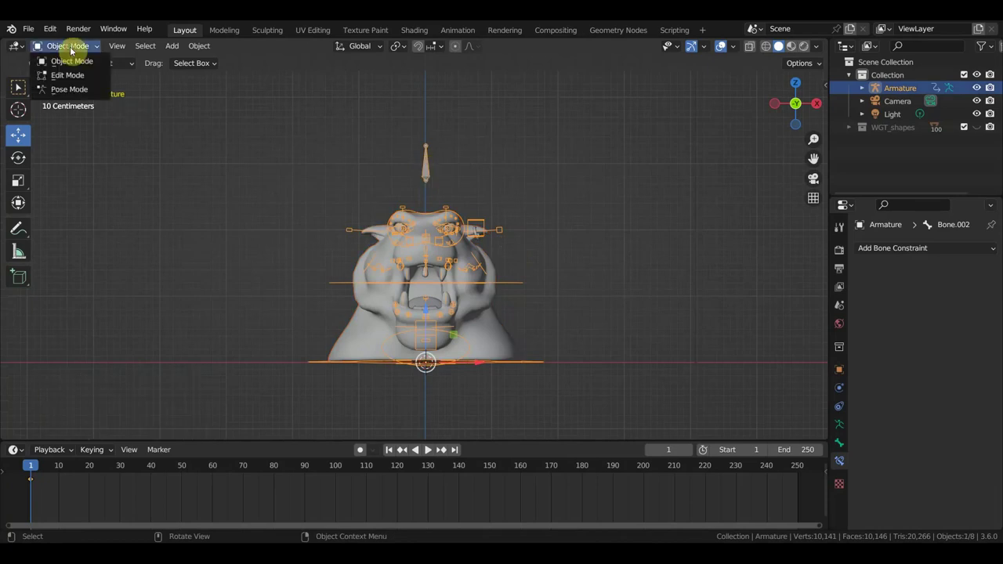
left_click(70, 89)
middle_click_drag(477, 255, 376, 250)
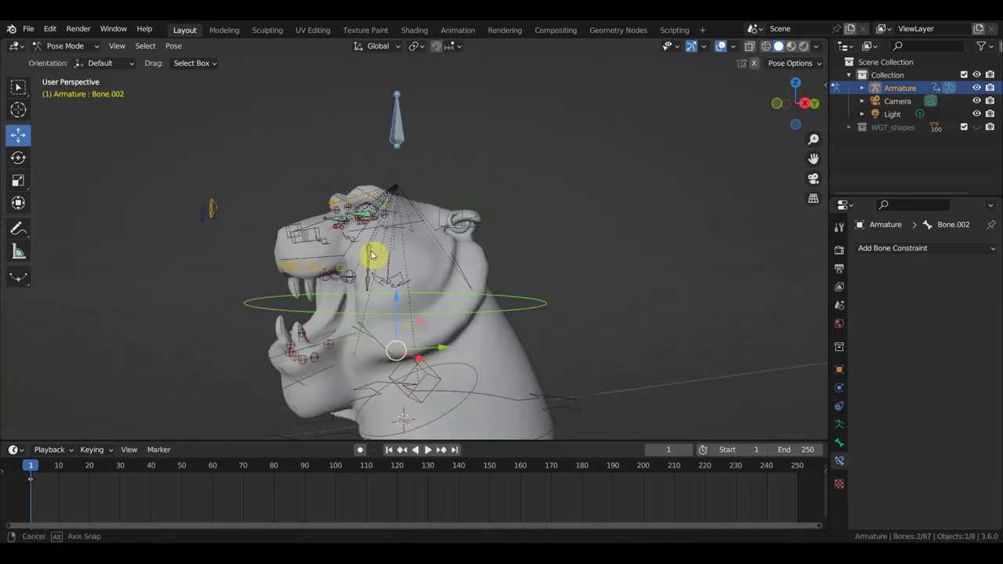
Add a Stretch To constraint on Bone.002 targeting the control bone Bone.037.
left_click(405, 130)
scroll(429, 182, "down", 1)
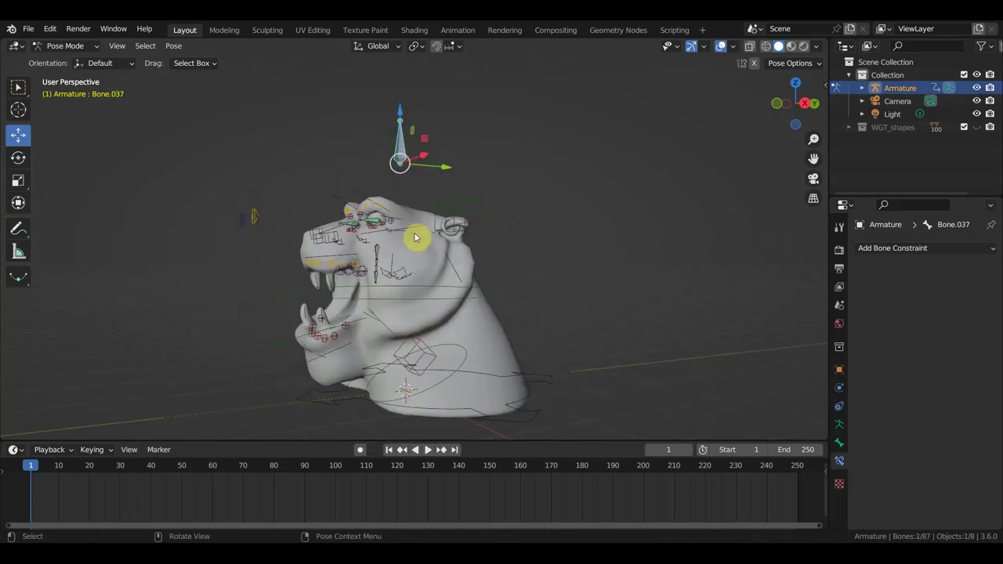
mouse_move(486, 308)
middle_mouse_down()
mouse_move(493, 237)
mouse_move(537, 286)
middle_mouse_up()
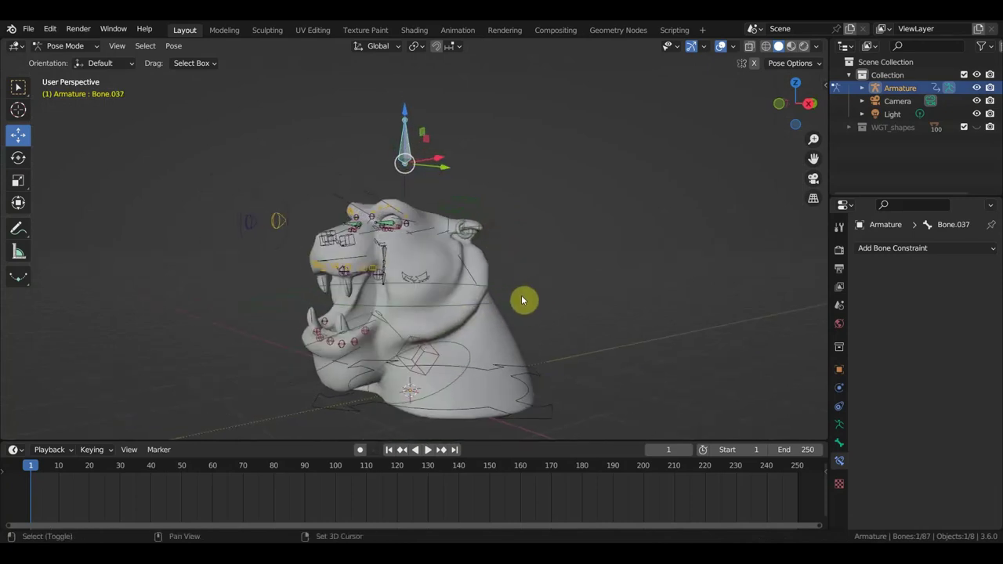
left_click(525, 297, "shift")
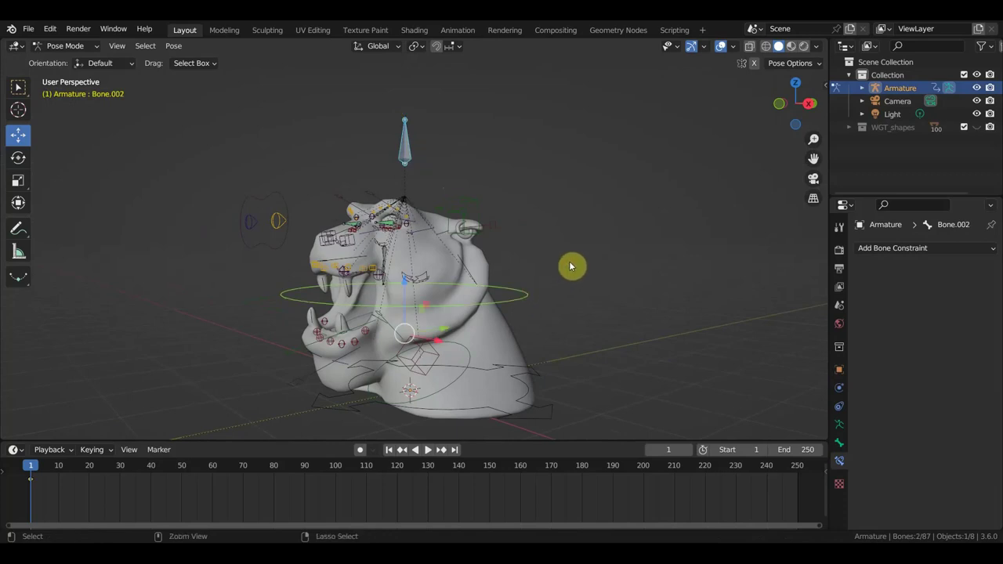
key("ctrl+shift+c")
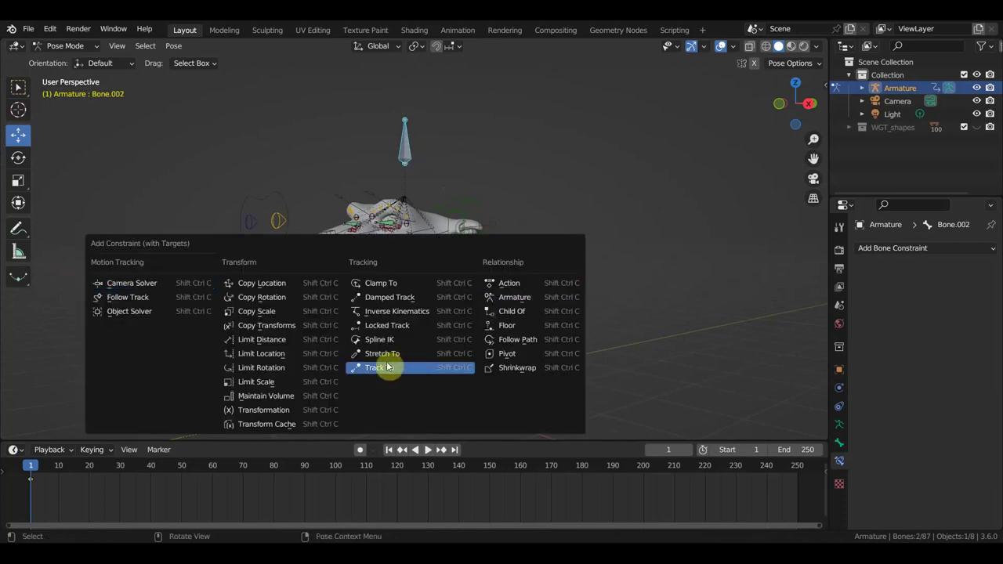
left_click(389, 357)
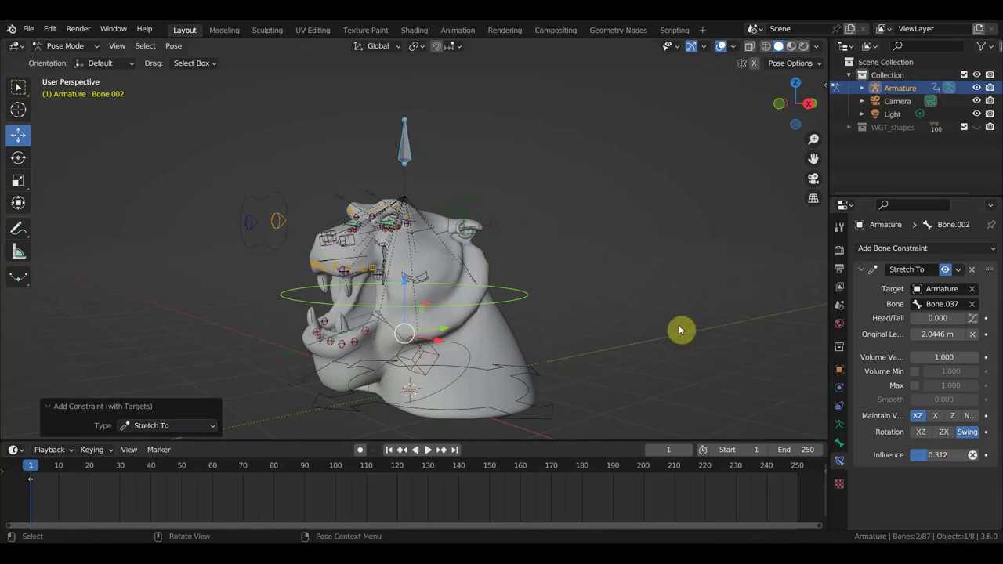
key("KP_1")
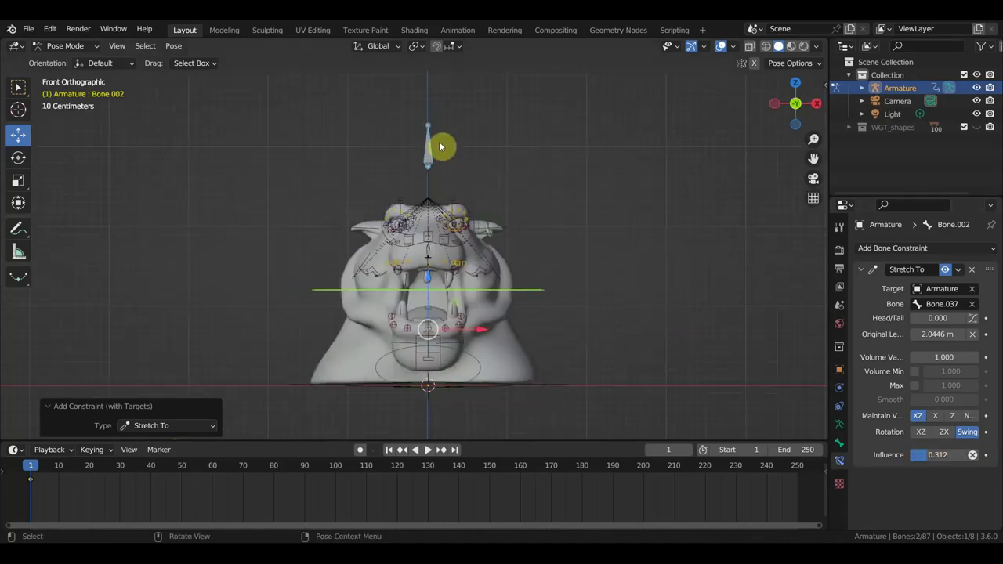
Test-move Bone.037, undo it, then play the animation and stop at frame 10.
left_click(424, 154)
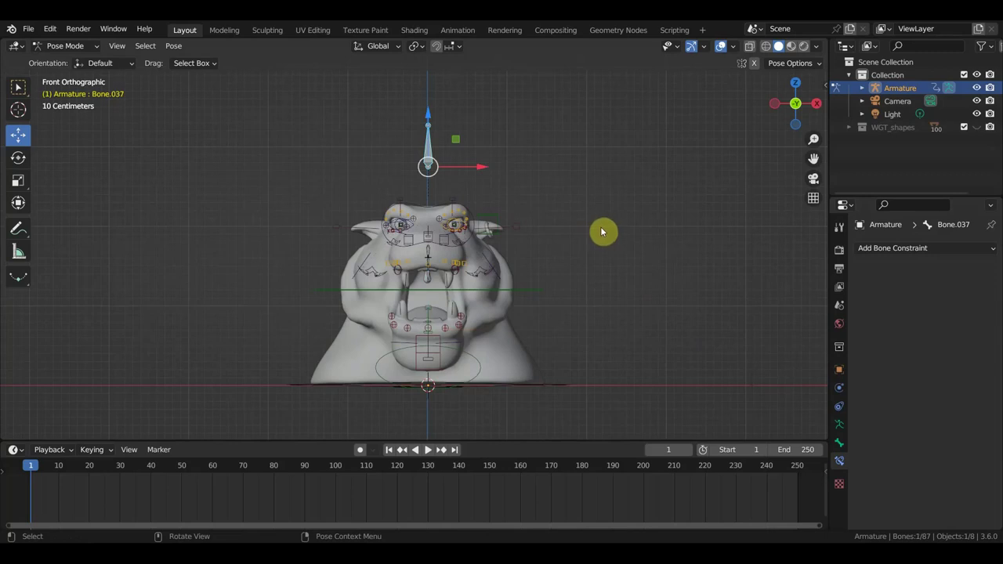
key("g")
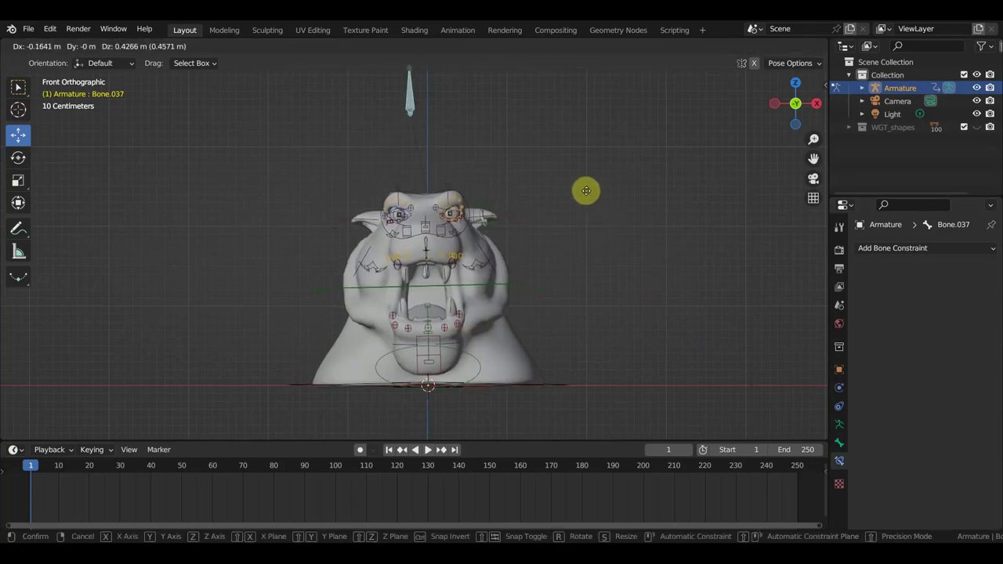
left_click(599, 195)
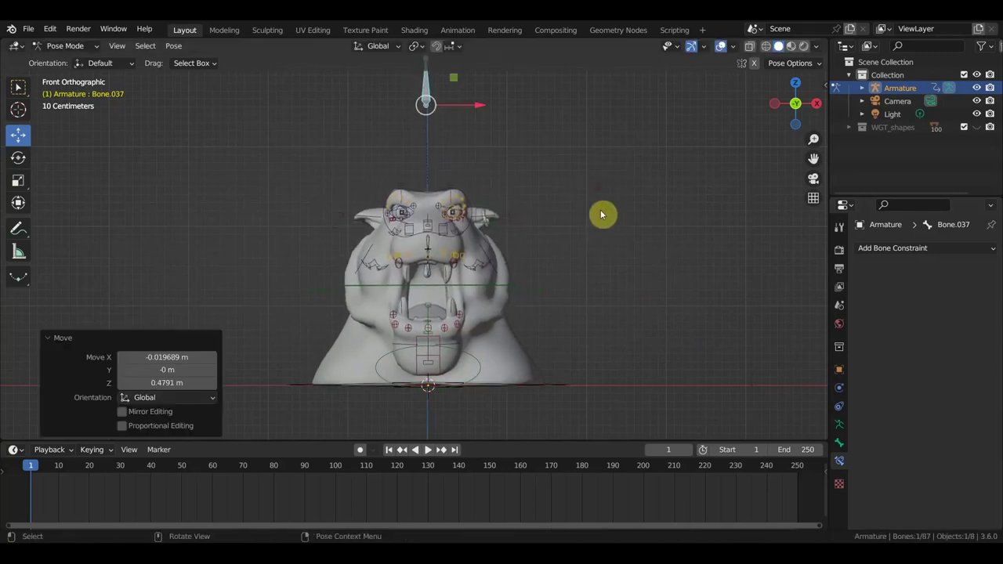
key("ctrl+z")
key("space")
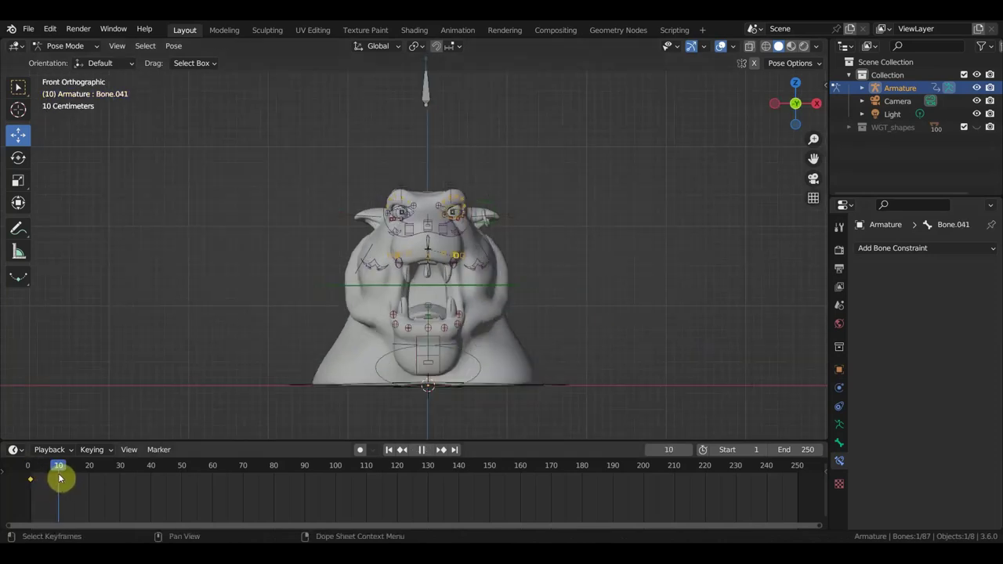
key("space")
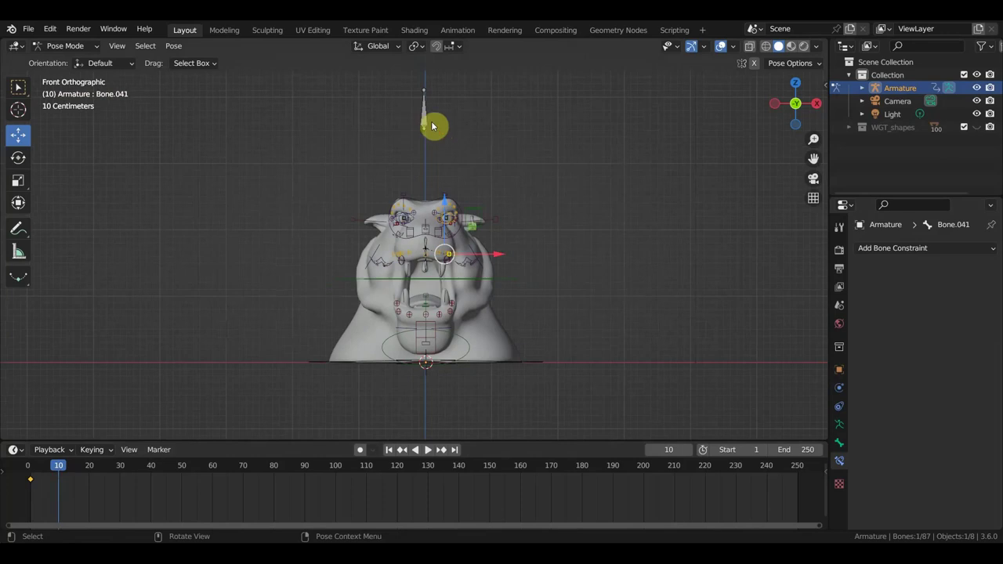
At frame 10, raise Bone.037 by −0.055129 m X and 0.17326 m Z, viewed from the right.
left_click(425, 122)
key("g")
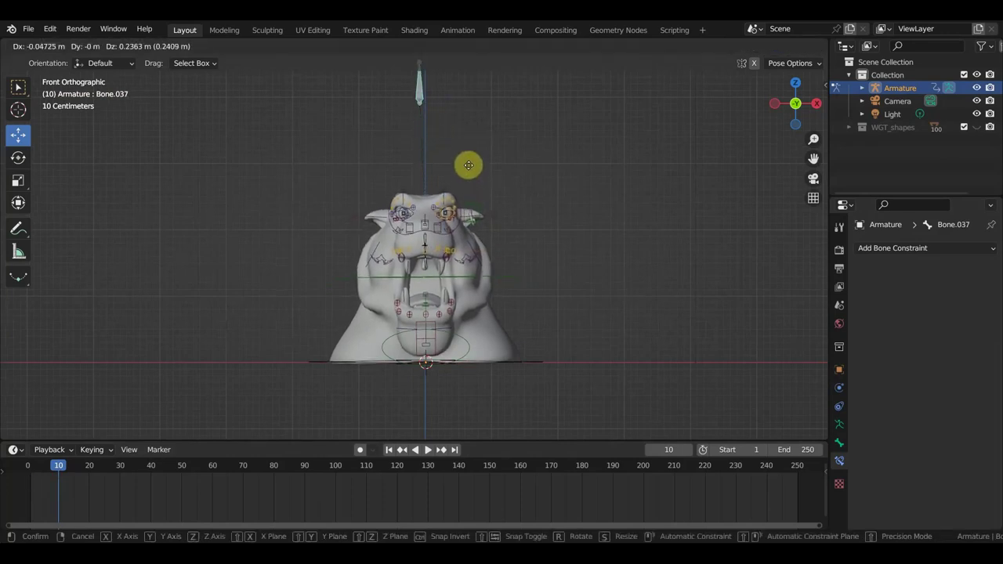
left_click(468, 169)
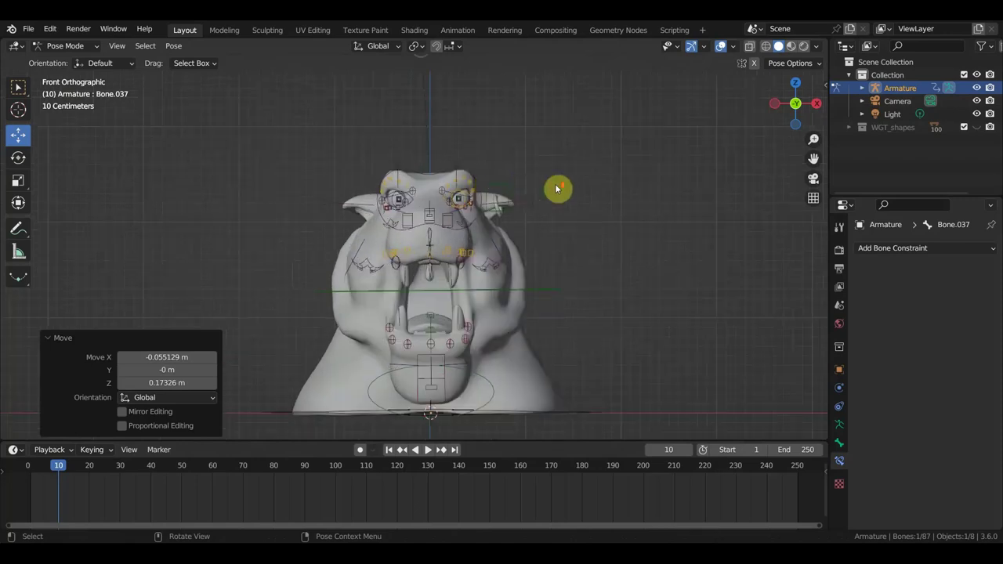
mouse_move(556, 204)
middle_mouse_down()
mouse_move(484, 224)
mouse_move(452, 215)
middle_mouse_up()
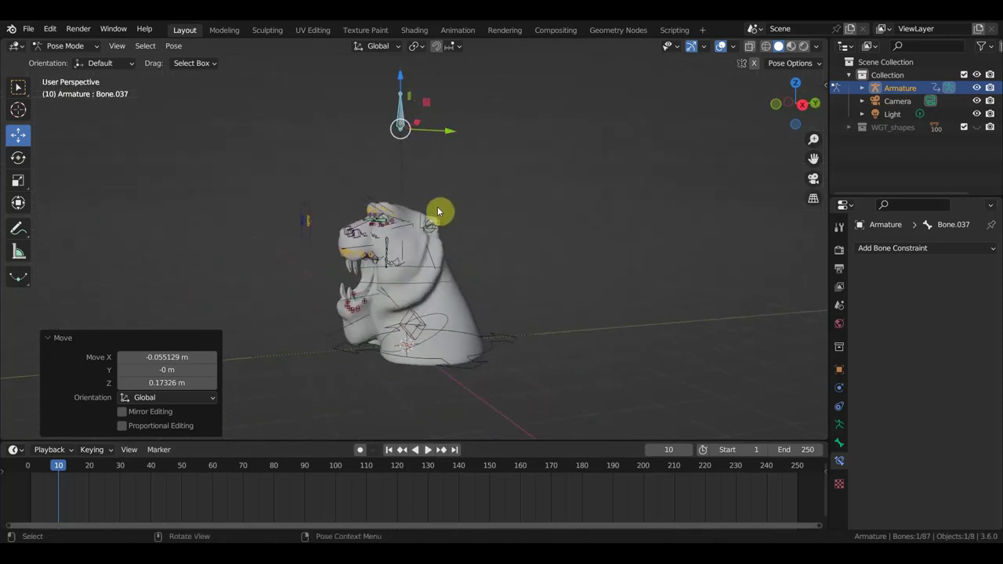
scroll(407, 243, "up", 2)
key("KP_3")
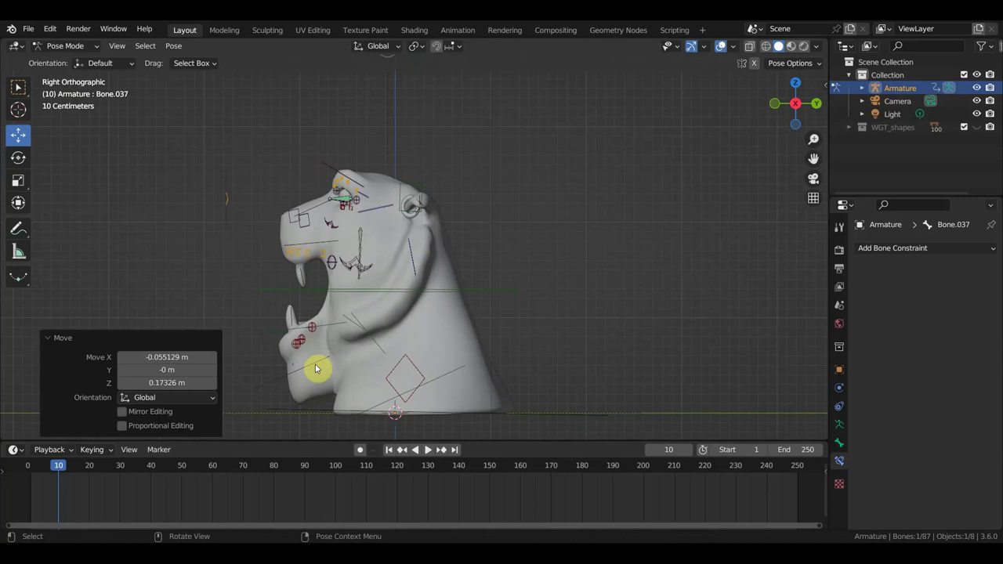
left_click(310, 371)
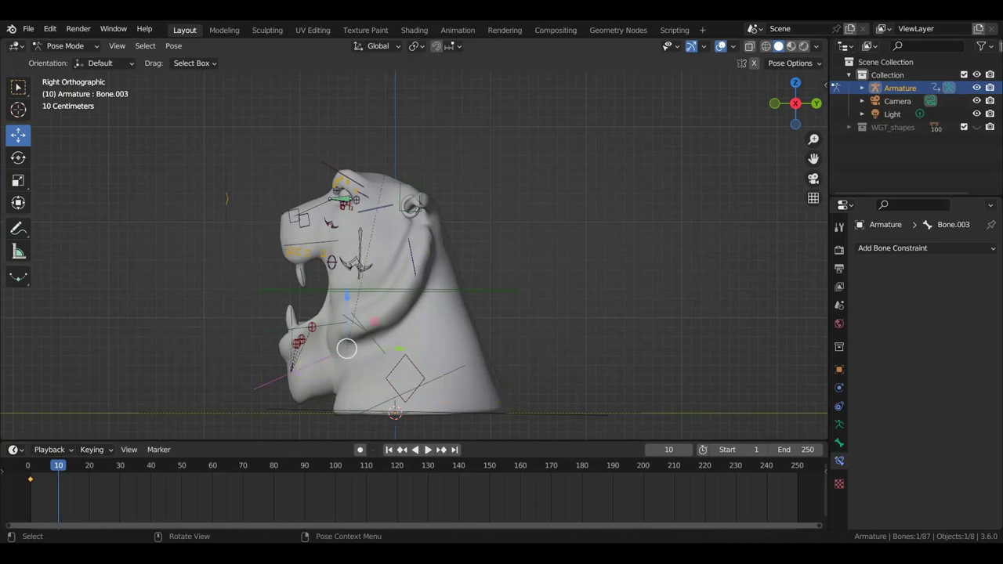
Rotate the jaw bone Bone.003 by 8.96° and shift it to close the mouth.
key("r")
left_click(473, 406)
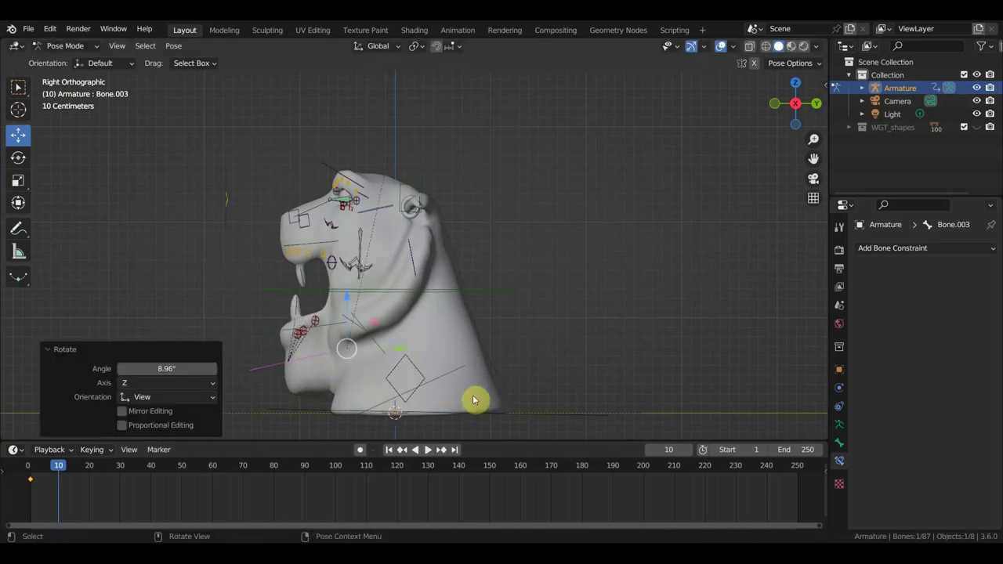
key("g")
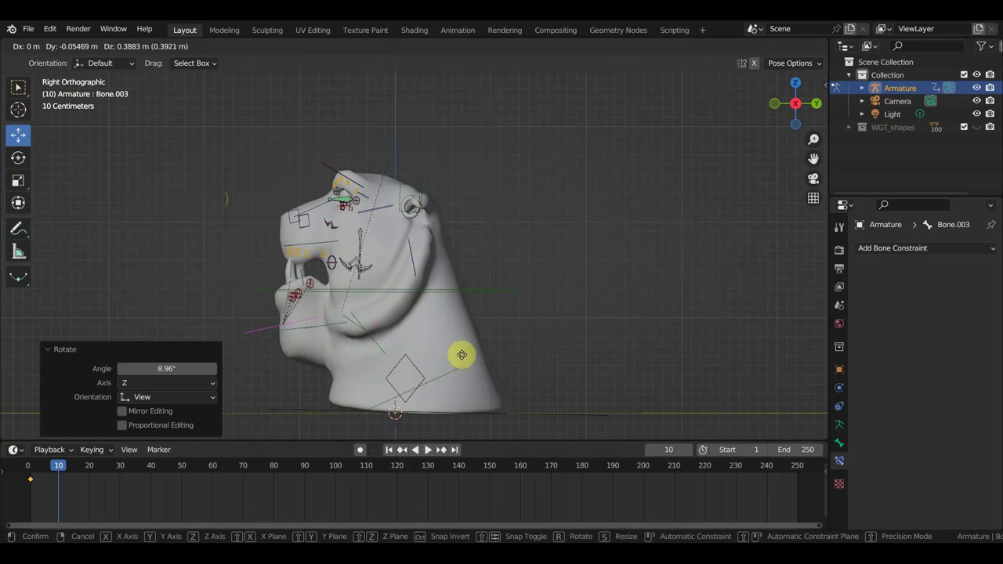
left_click(462, 352)
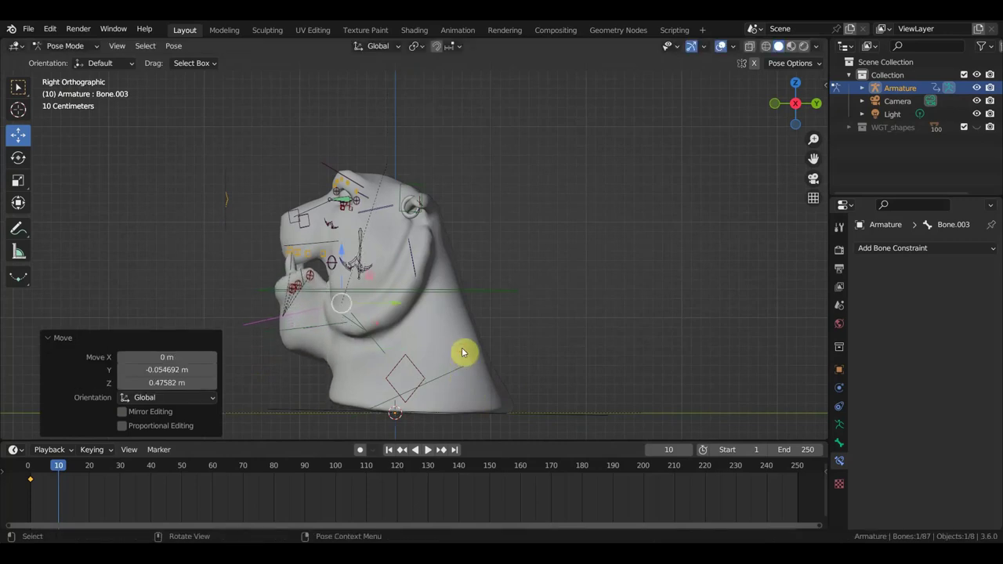
key("g")
left_click(468, 353)
middle_click_drag(467, 353, 615, 355)
key("KP_1")
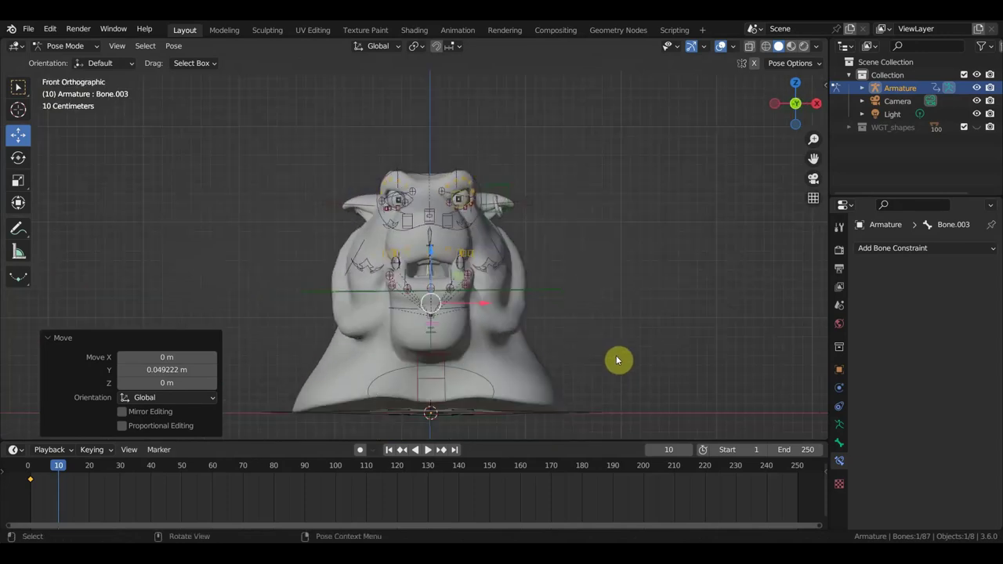
Select all bones and insert Location, Rotation & Scale keyframes at frame 10.
key("a")
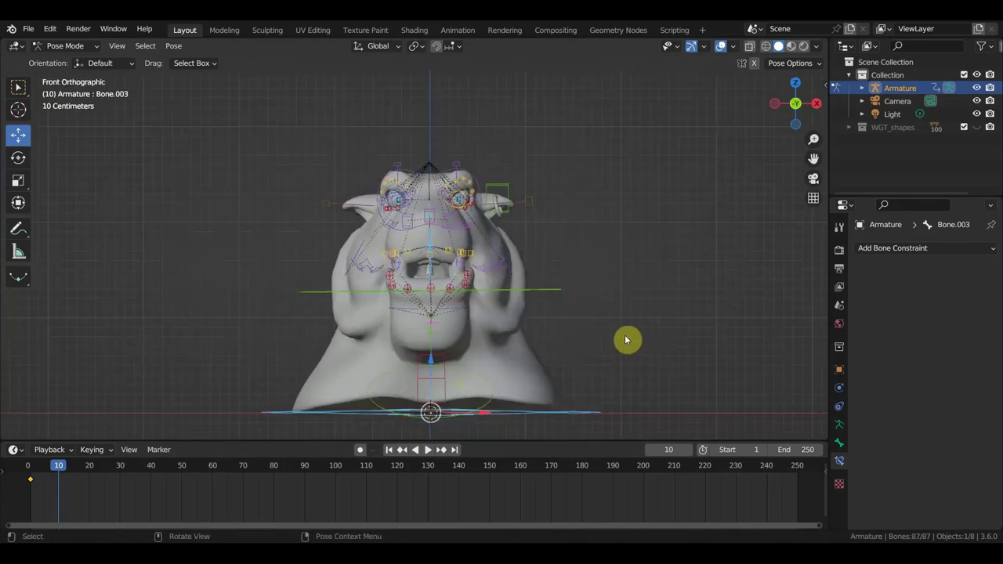
key("i")
left_click(625, 335)
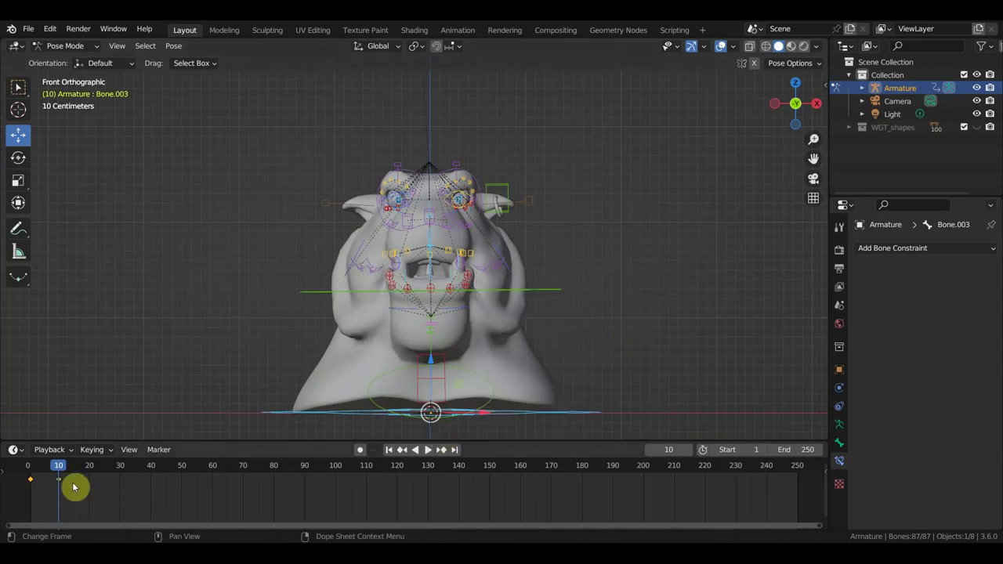
mouse_move(57, 473)
left_mouse_down()
mouse_move(29, 470)
mouse_move(60, 469)
left_mouse_up()
mouse_move(528, 366)
middle_mouse_down()
mouse_move(477, 385)
mouse_move(420, 377)
mouse_move(472, 353)
mouse_move(454, 347)
middle_mouse_up()
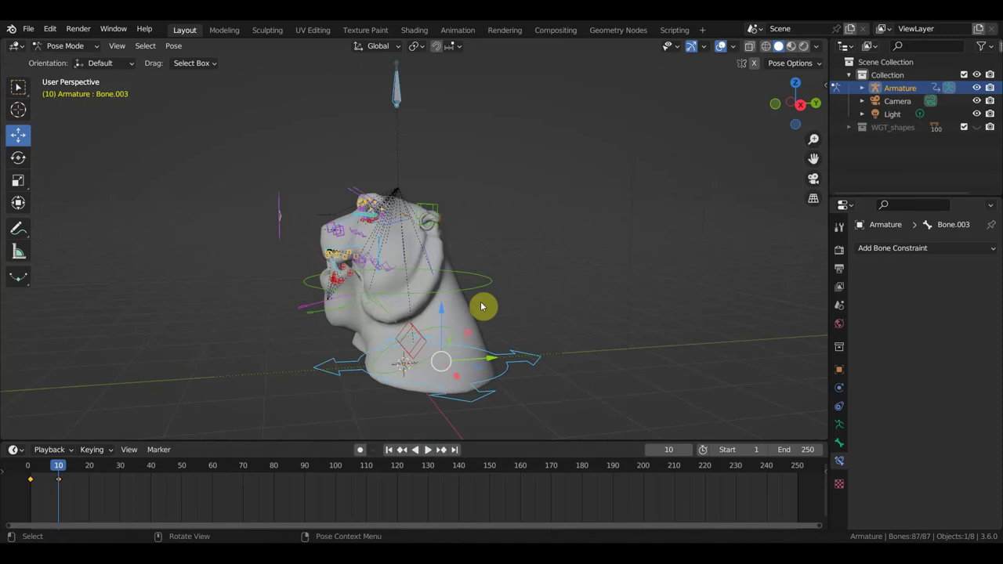
key("i")
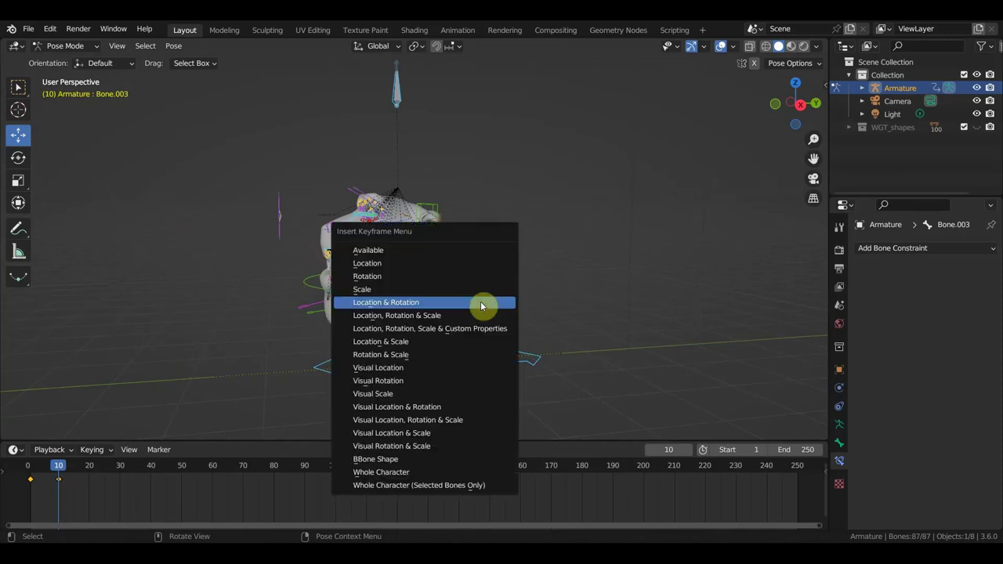
left_click(480, 313)
key("KP_1")
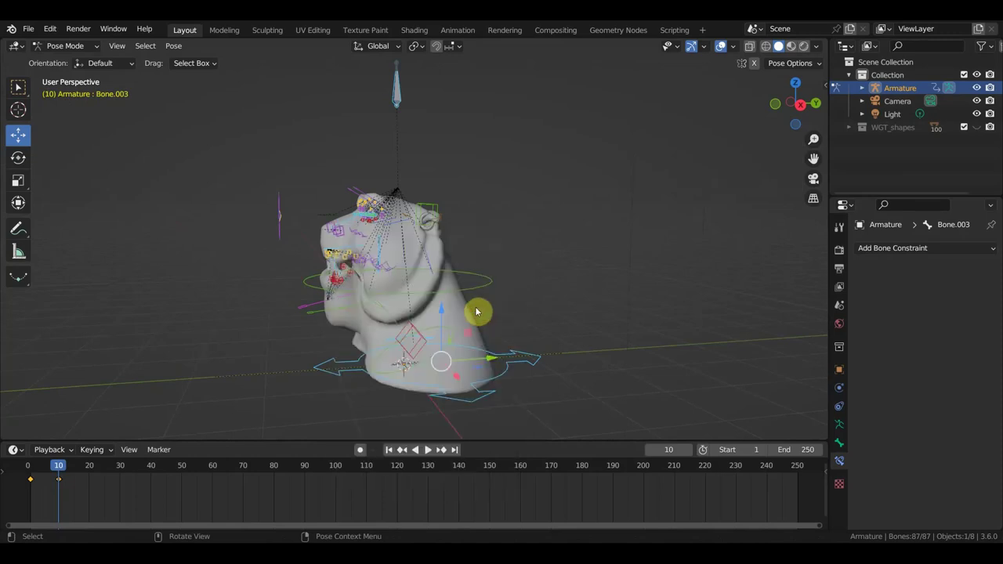
Play the animation from the early frames to review the stretch.
key("space")
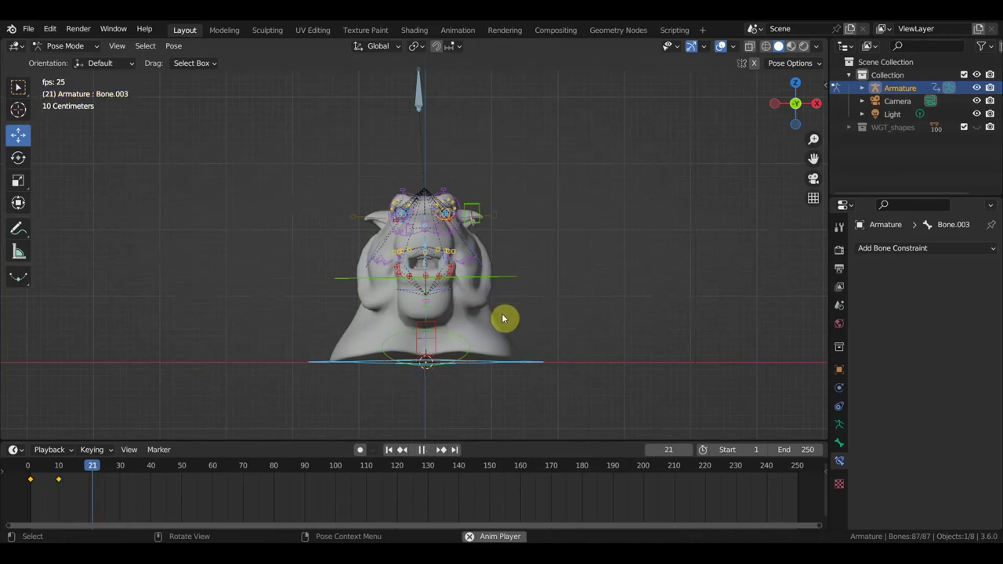
key("space")
mouse_move(166, 472)
left_mouse_down()
mouse_move(29, 470)
mouse_move(59, 468)
left_mouse_up()
key("space")
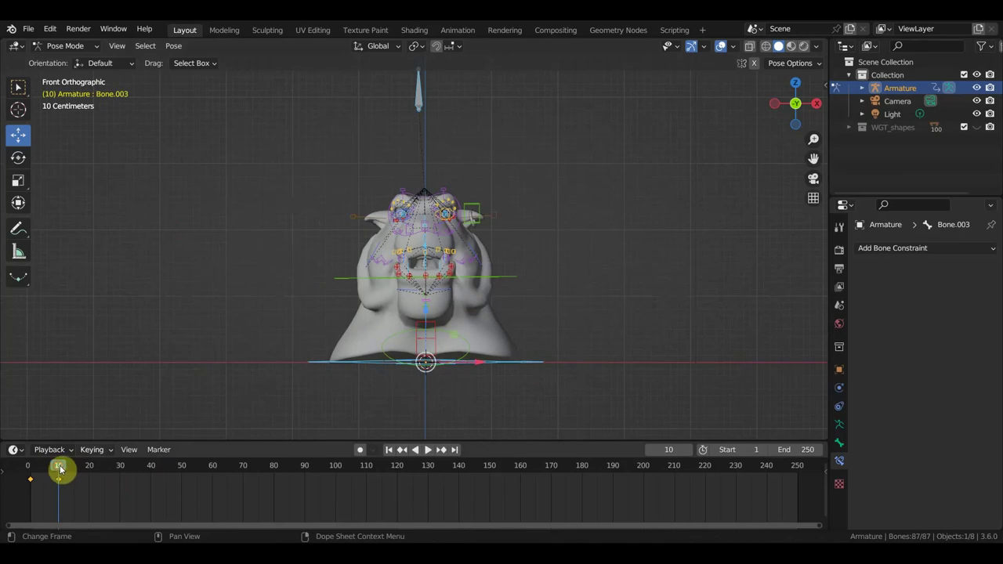
At frame 2, reset Bone.037 to its rest pose and key its Location, Rotation & Scale.
left_click(420, 94)
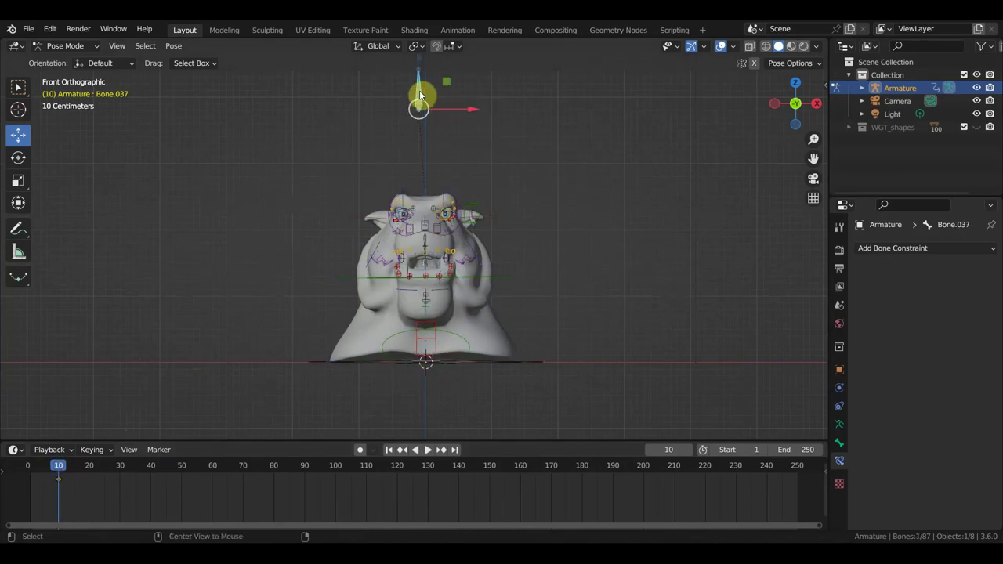
key("alt+g")
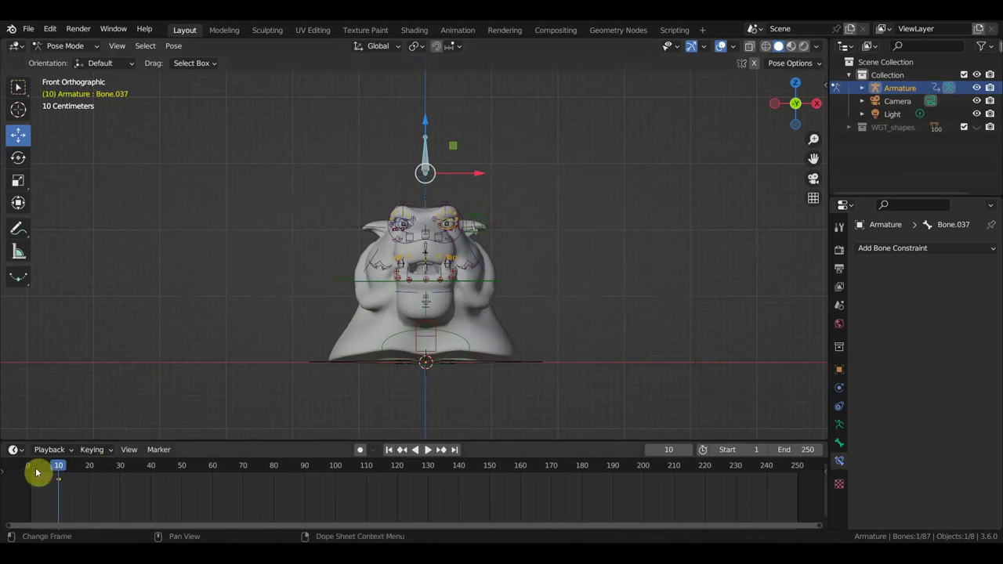
left_click_drag(36, 473, 33, 471)
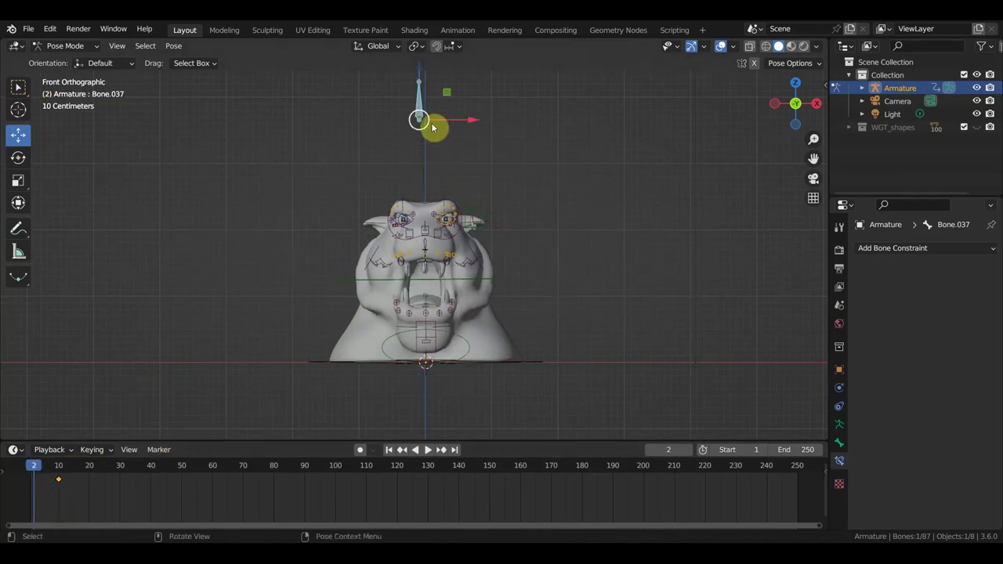
key("alt+g")
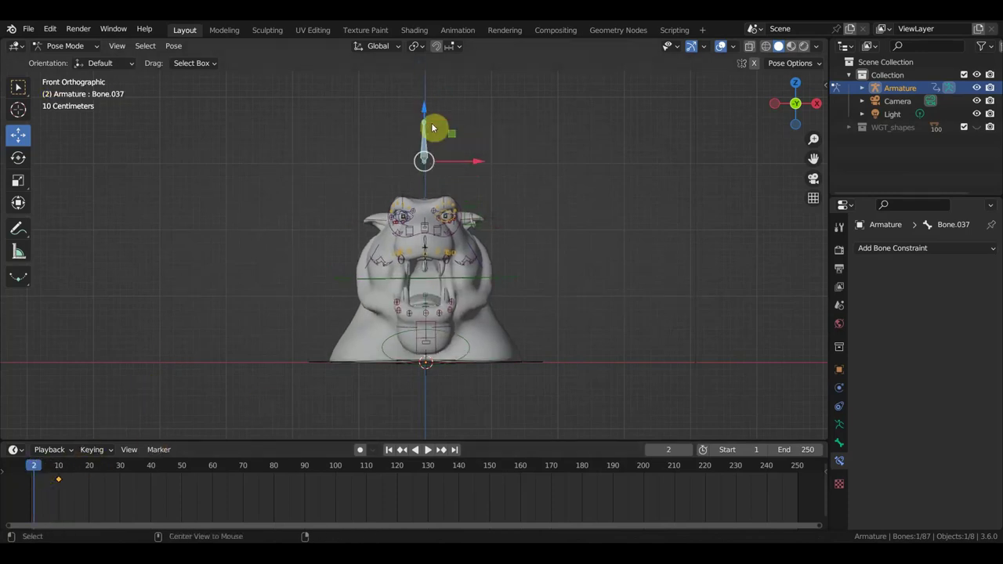
key("alt+r")
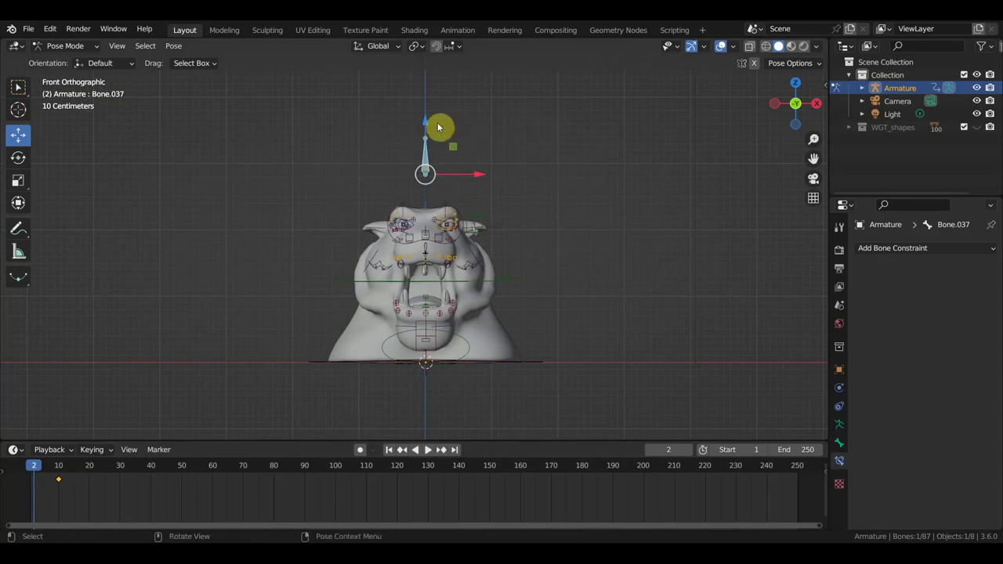
key("i")
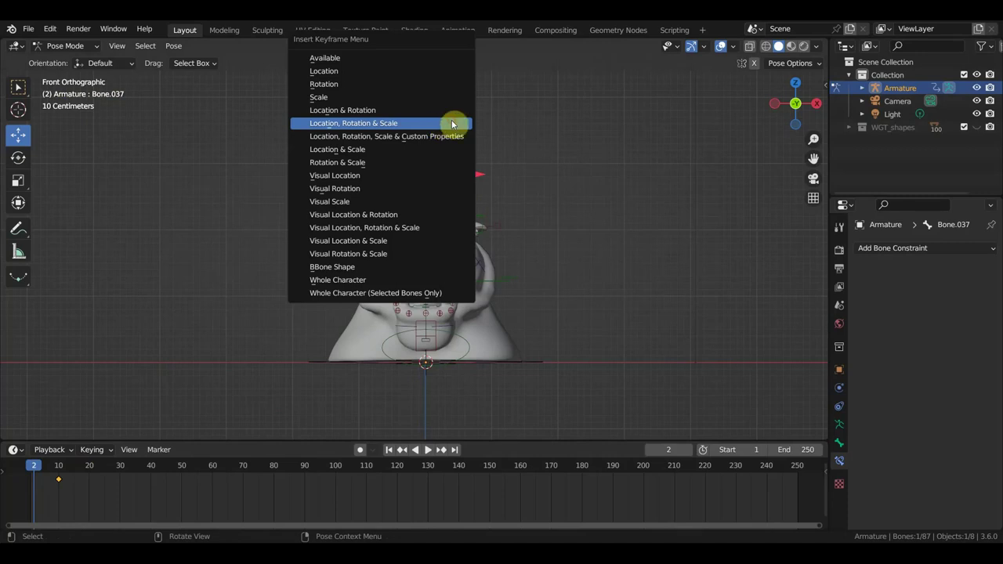
left_click(437, 125)
Play and scrub frames 2 to 10 to preview the head stretching.
left_click(44, 467)
key("space")
mouse_move(46, 466)
left_mouse_down()
mouse_move(63, 470)
mouse_move(31, 470)
mouse_move(60, 466)
left_mouse_up()
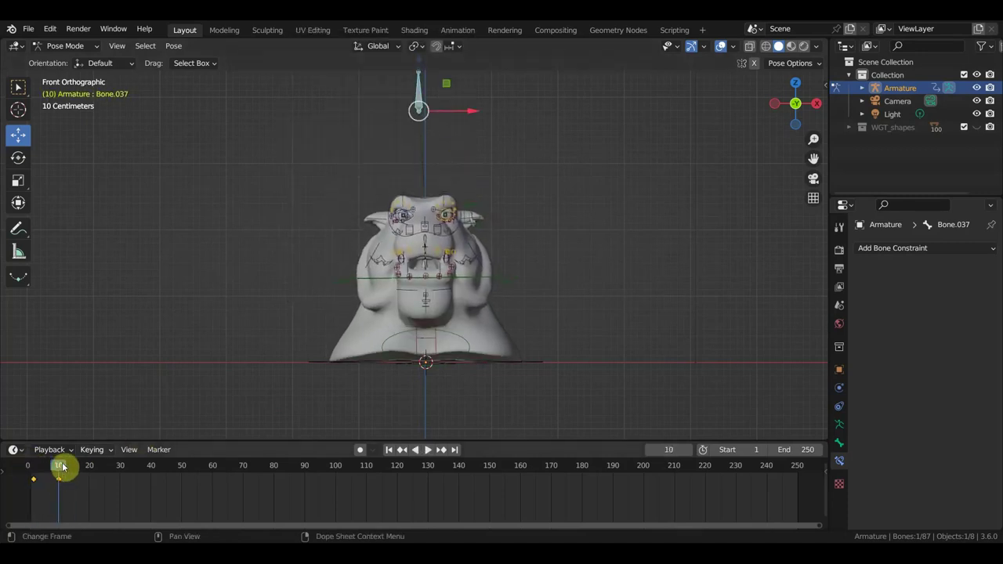
middle_click_drag(405, 394, 524, 338, "ctrl")
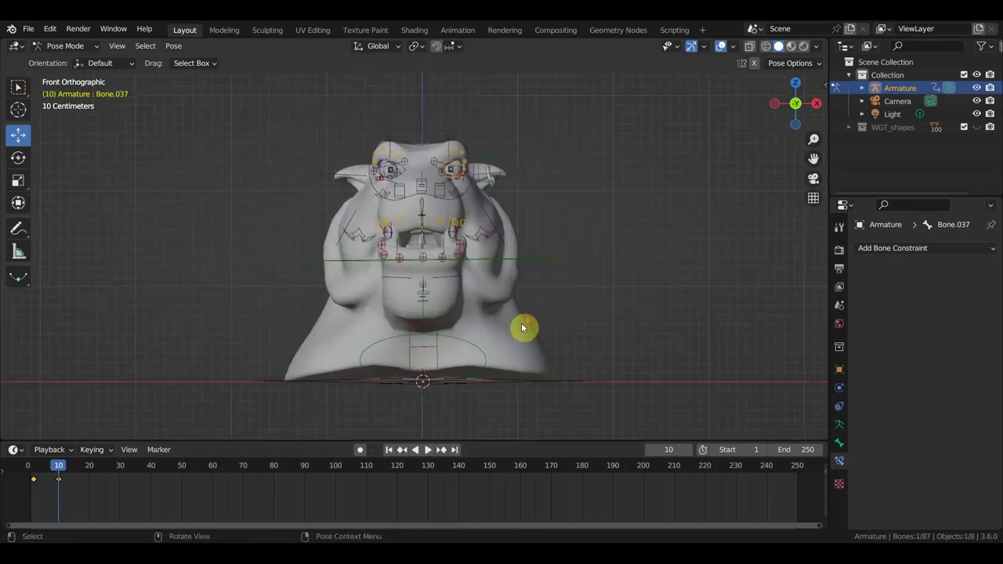
Play the animation and scrub the timeline to frame 18.
scroll(522, 329, "down", 2)
left_click(31, 468)
key("space")
left_click_drag(31, 468, 74, 471)
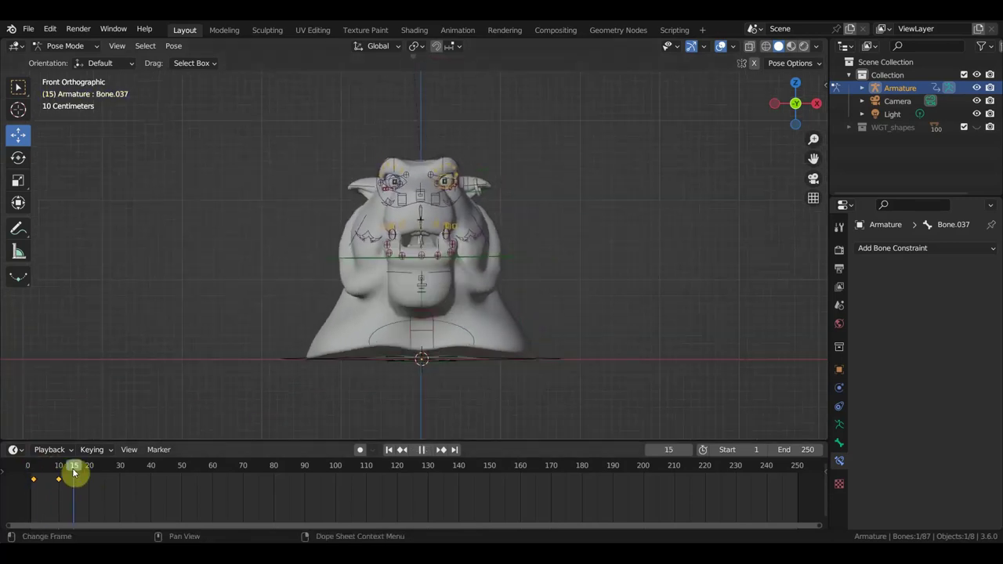
key("space")
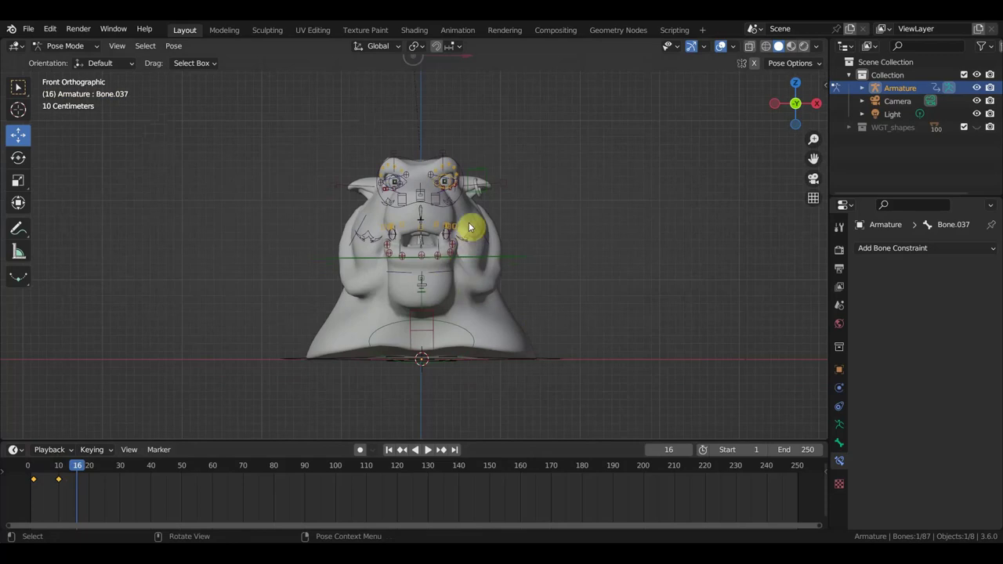
scroll(470, 250, "down", 1)
scroll(459, 258, "down", 1)
left_click_drag(63, 472, 86, 470)
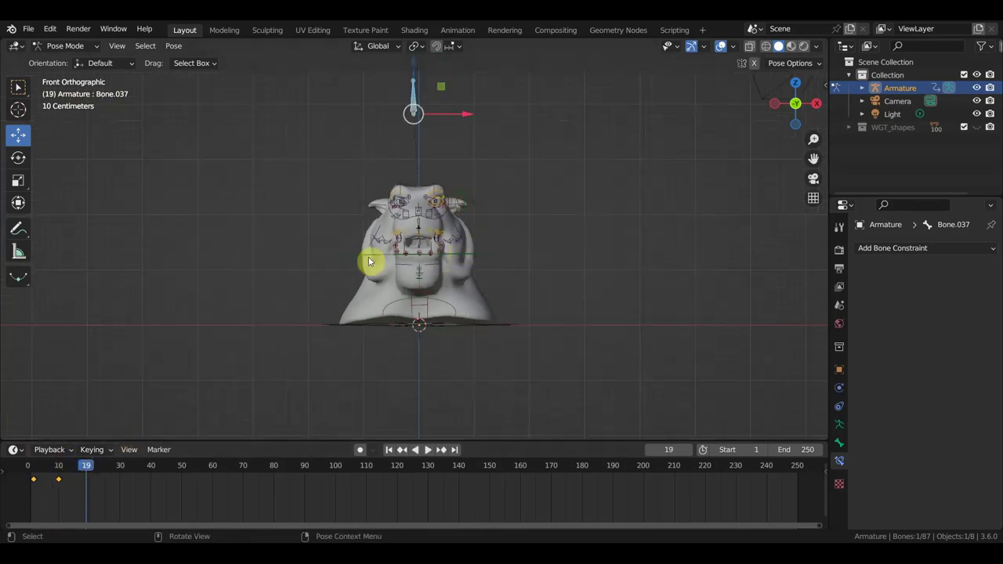
scroll(417, 93, "down", 1)
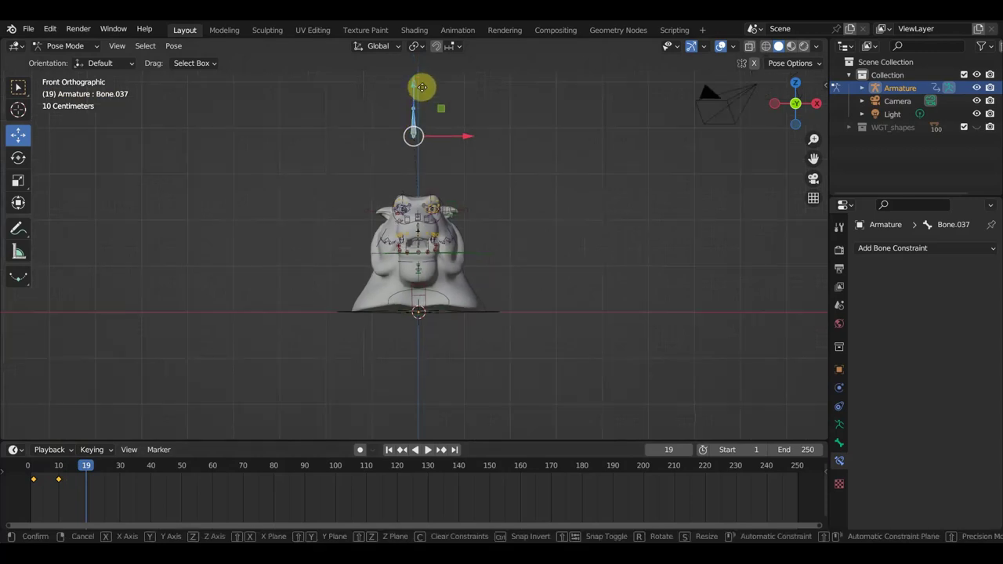
Move the control bone Bone.037 down to squash the head, then view from the side.
left_click_drag(417, 93, 419, 104)
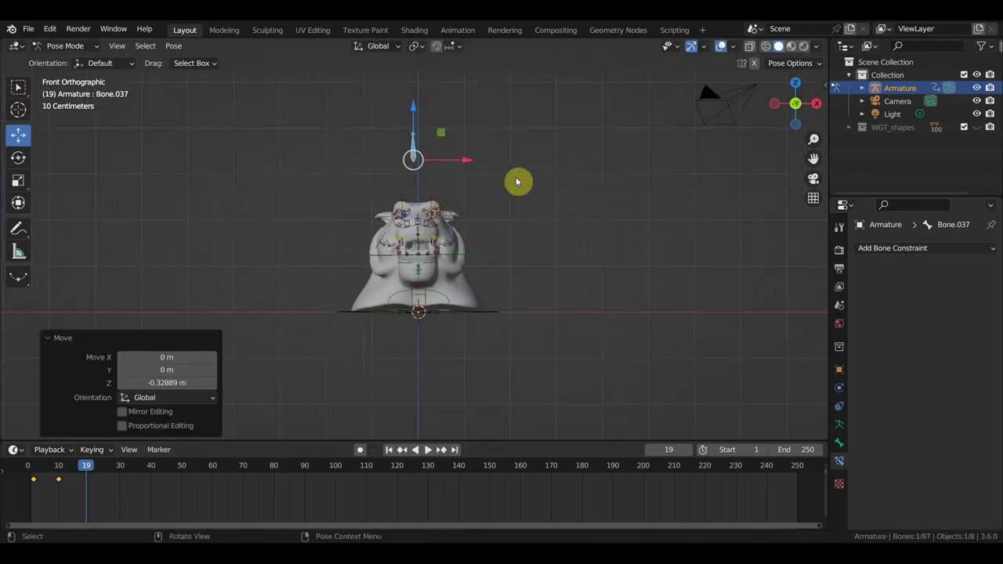
key("g")
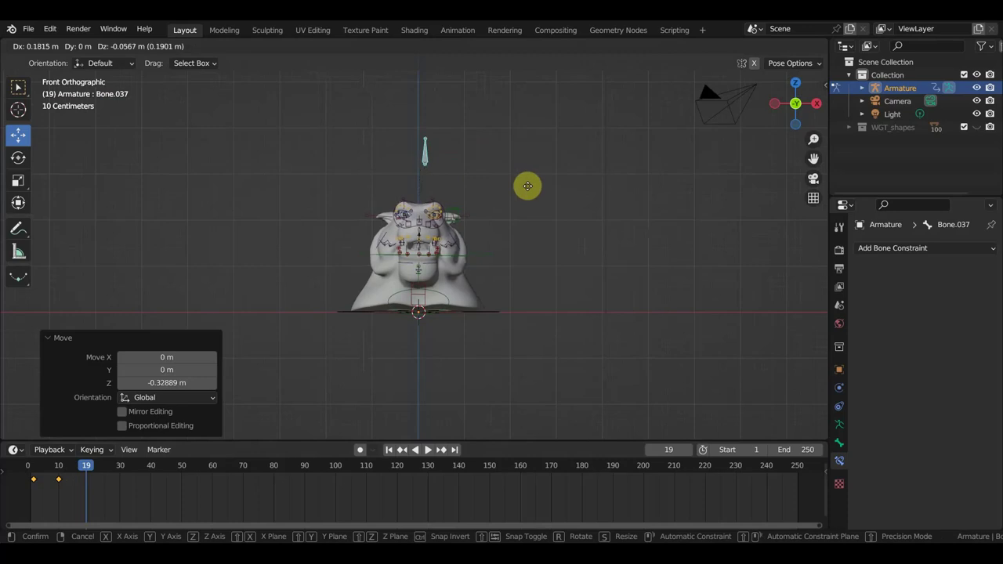
left_click(533, 186)
scroll(536, 190, "up", 2)
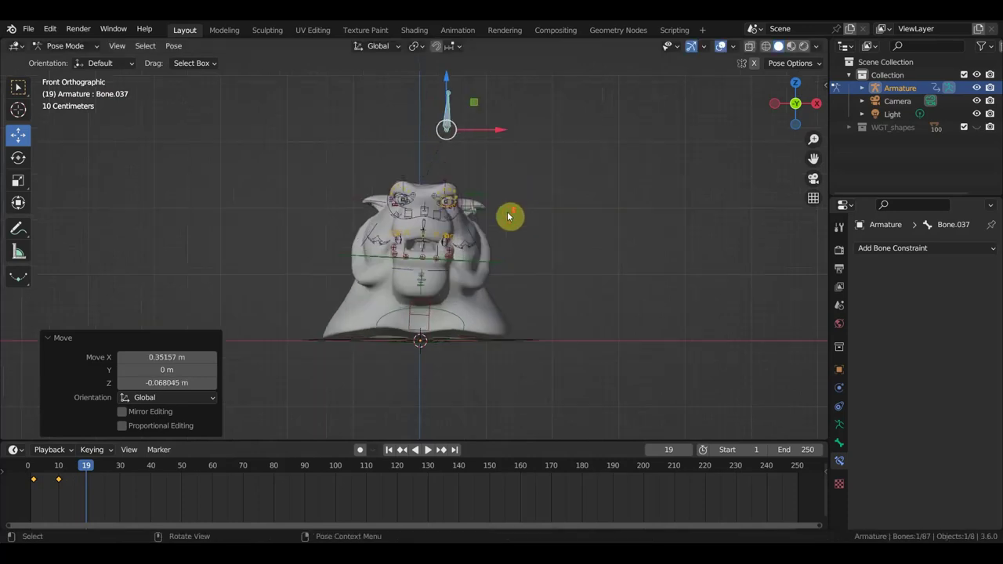
scroll(477, 223, "up", 2)
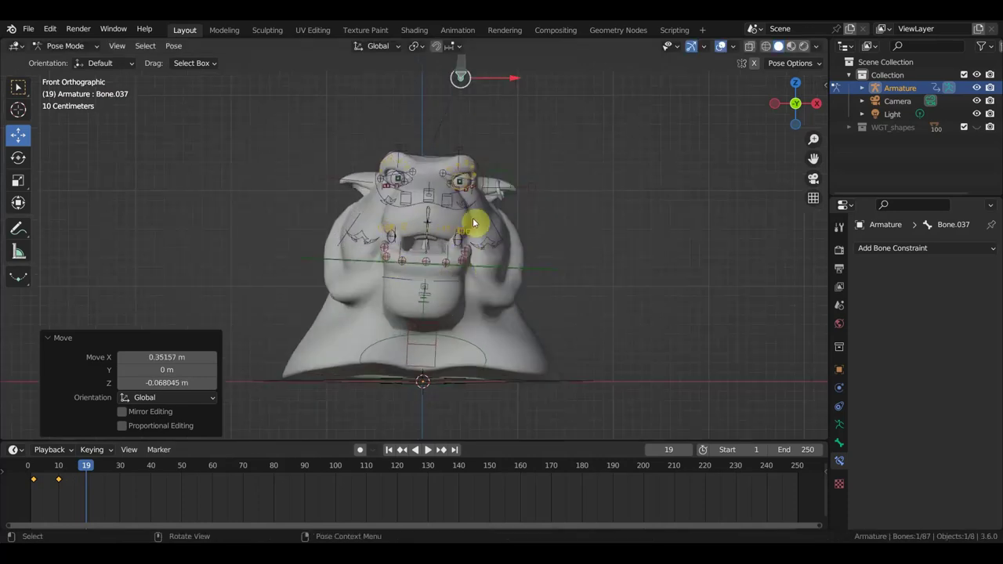
mouse_move(459, 207)
middle_mouse_down()
mouse_move(512, 228)
mouse_move(600, 226)
middle_mouse_up()
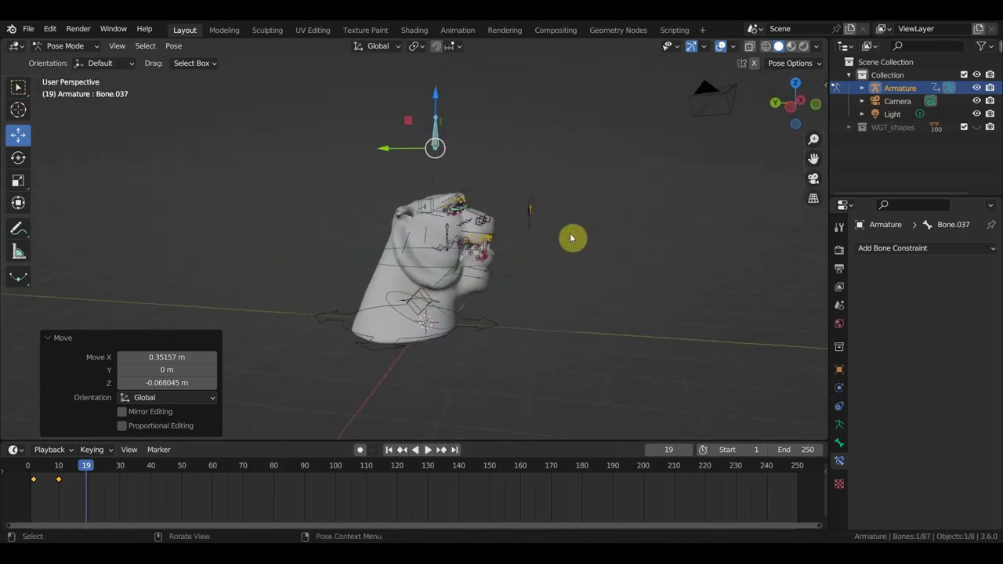
Move Bone.037 left of the head by −1.1558 m X, −0.10057 m Y, −0.097343 m Z.
key("g")
left_click(602, 250)
mouse_move(602, 250)
middle_mouse_down()
mouse_move(516, 261)
mouse_move(440, 250)
middle_mouse_up()
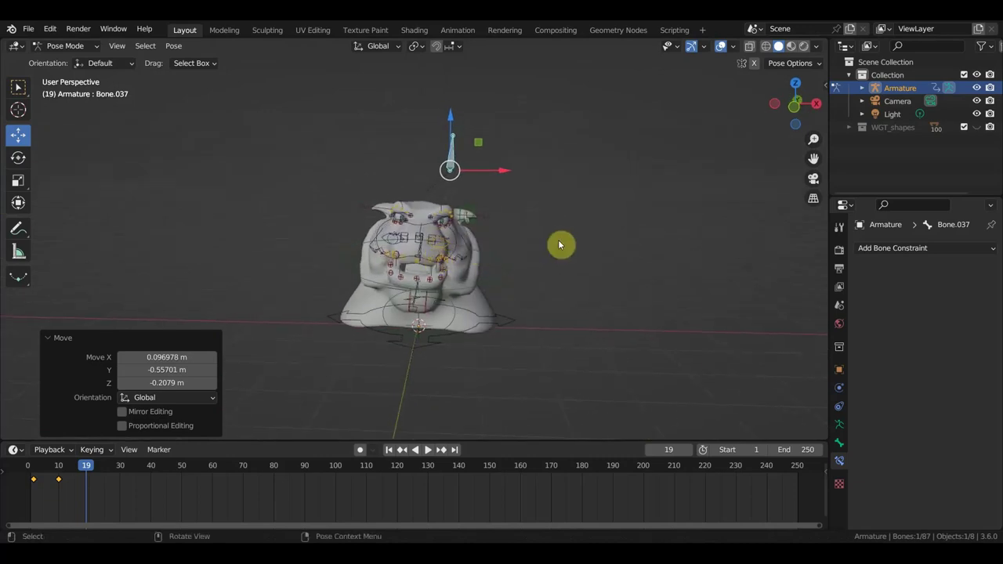
key("g")
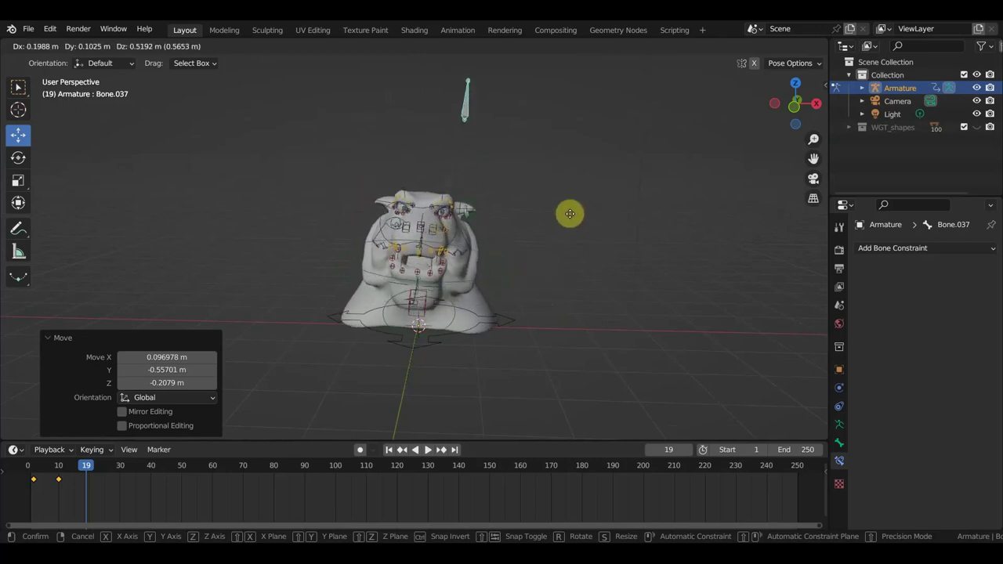
left_click(485, 247)
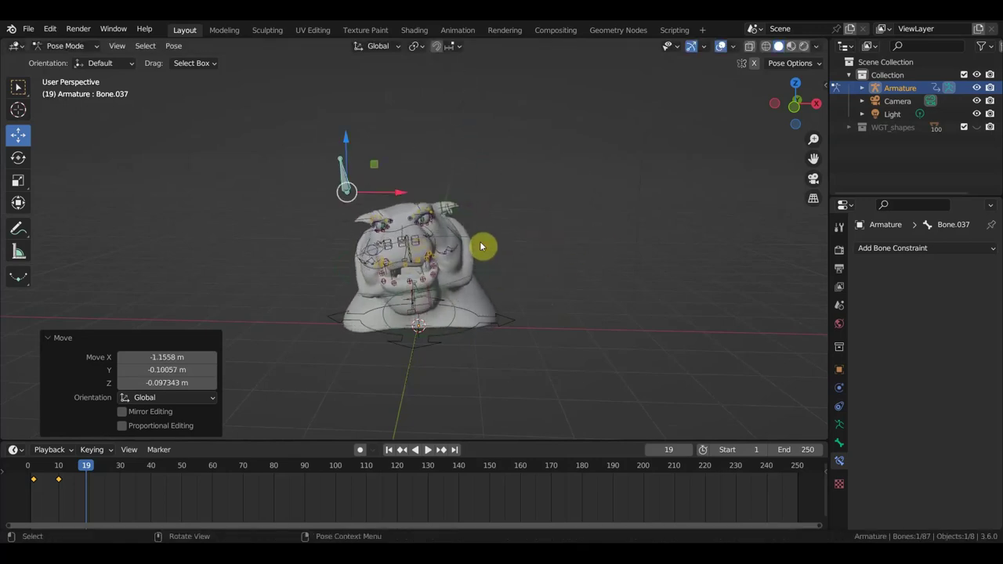
key("KP_1")
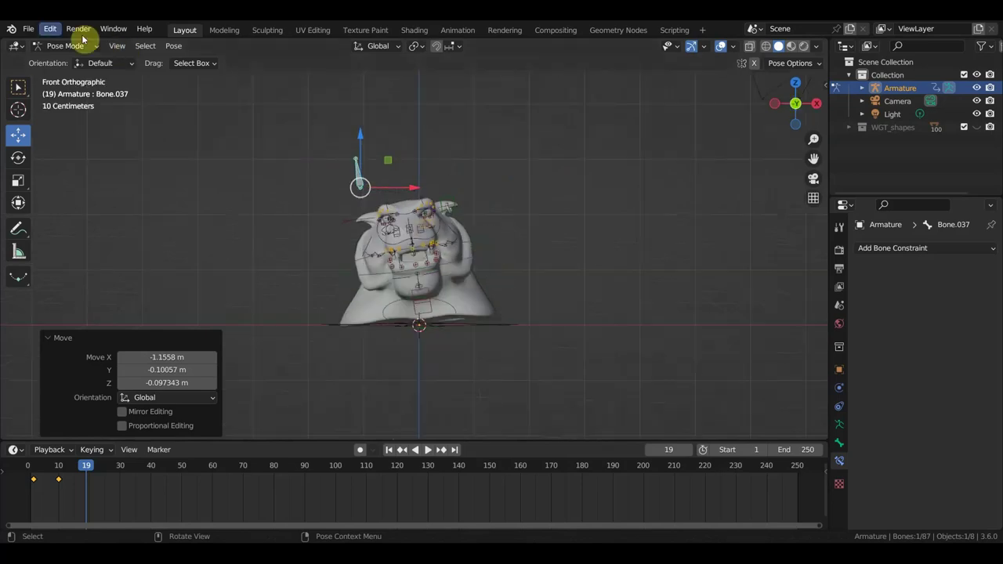
left_click(28, 30)
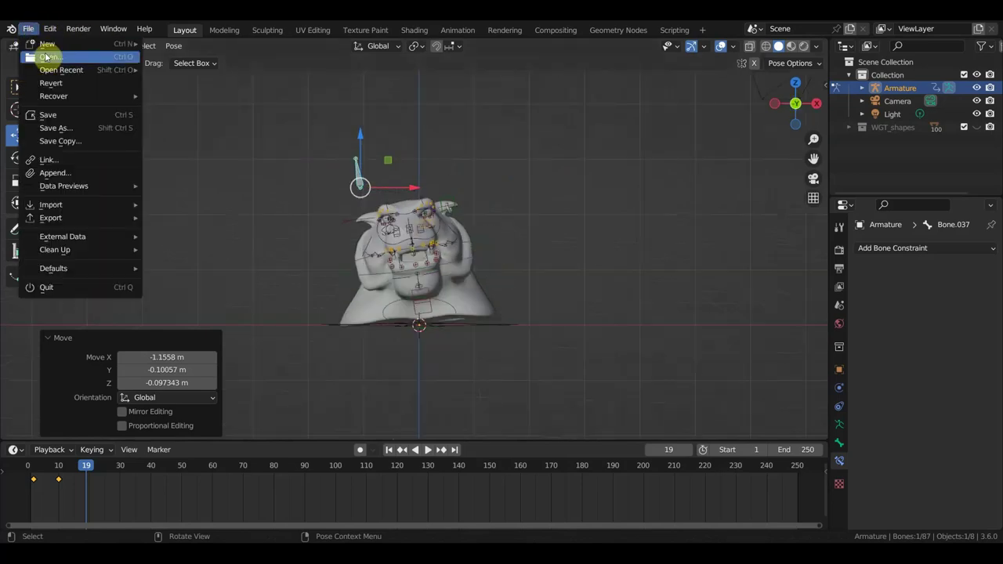
Without saving the tiger head, open untitled.blend from the Desktop гравити фолз folder.
left_click(43, 45)
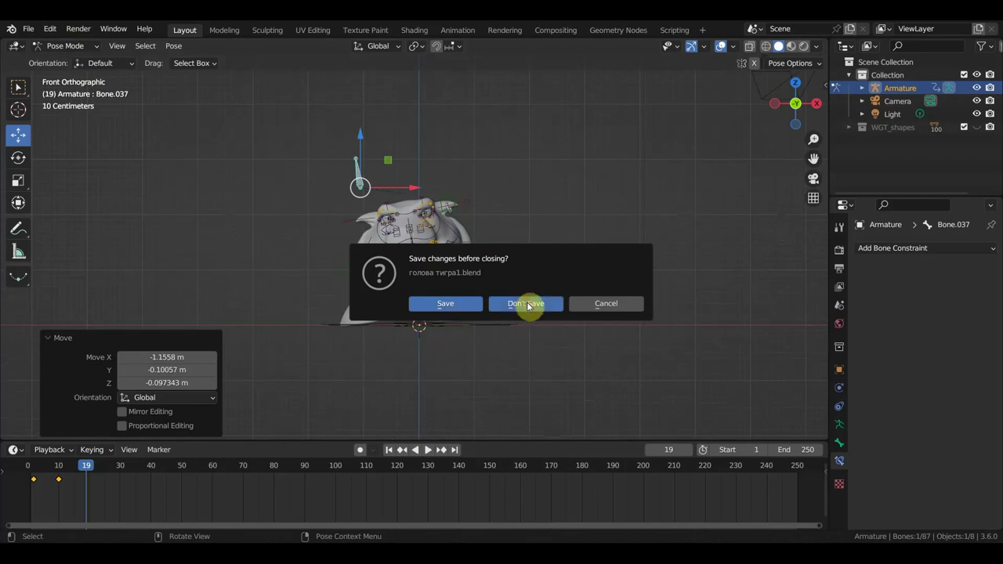
left_click(525, 302)
left_click(211, 208)
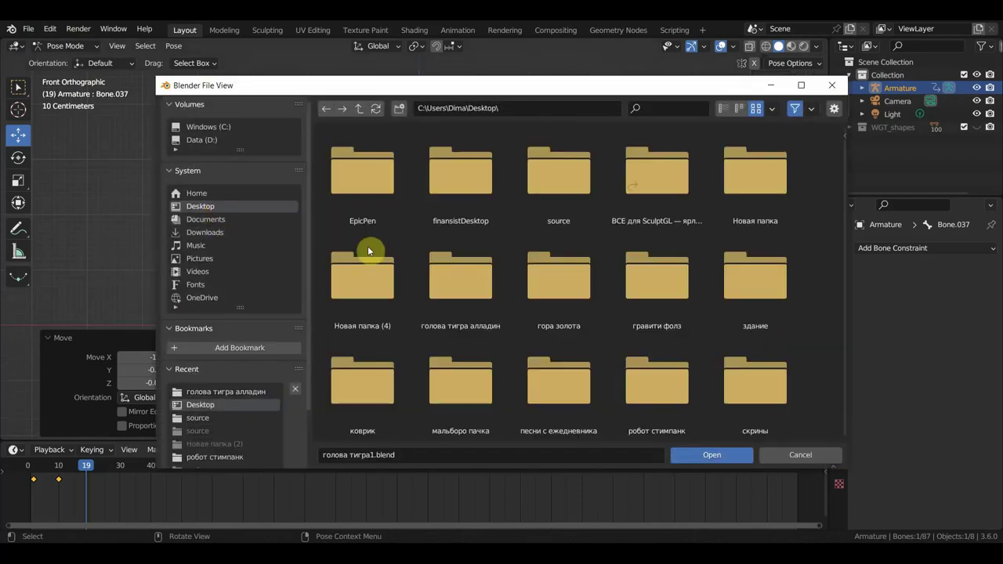
double_click(696, 319)
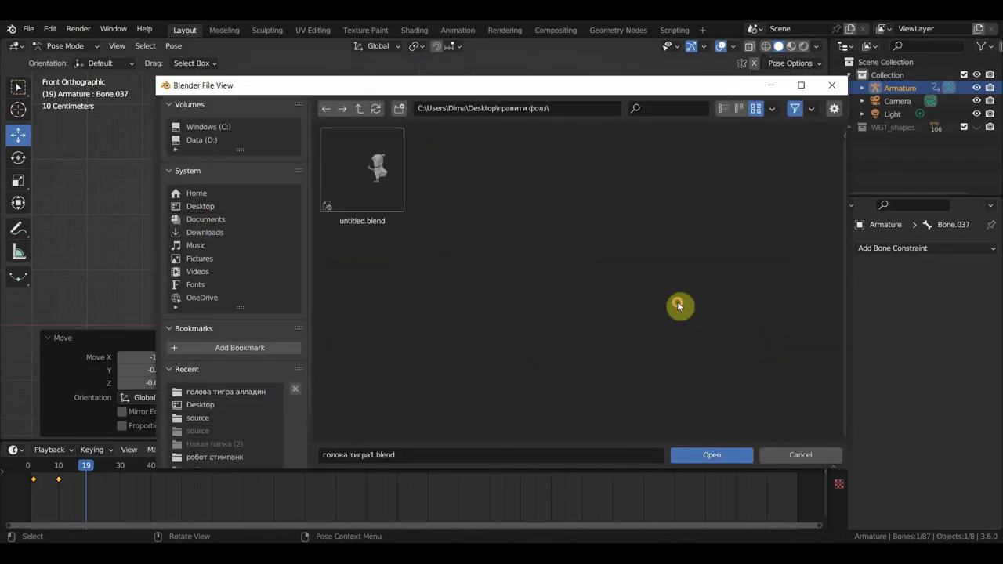
double_click(380, 180)
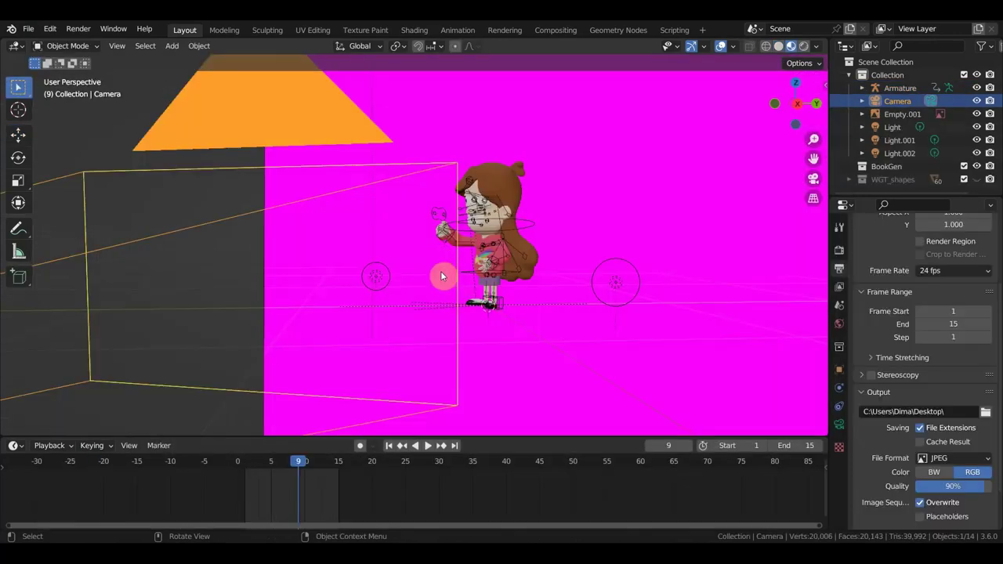
Hide Empty.001, the Camera and the Light so only the character shows.
left_click(700, 221)
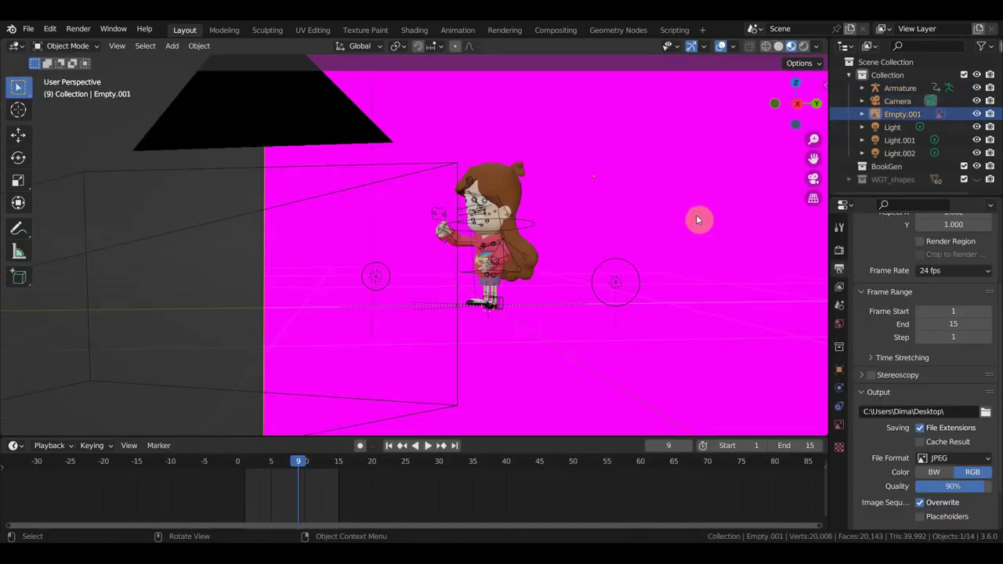
key("h")
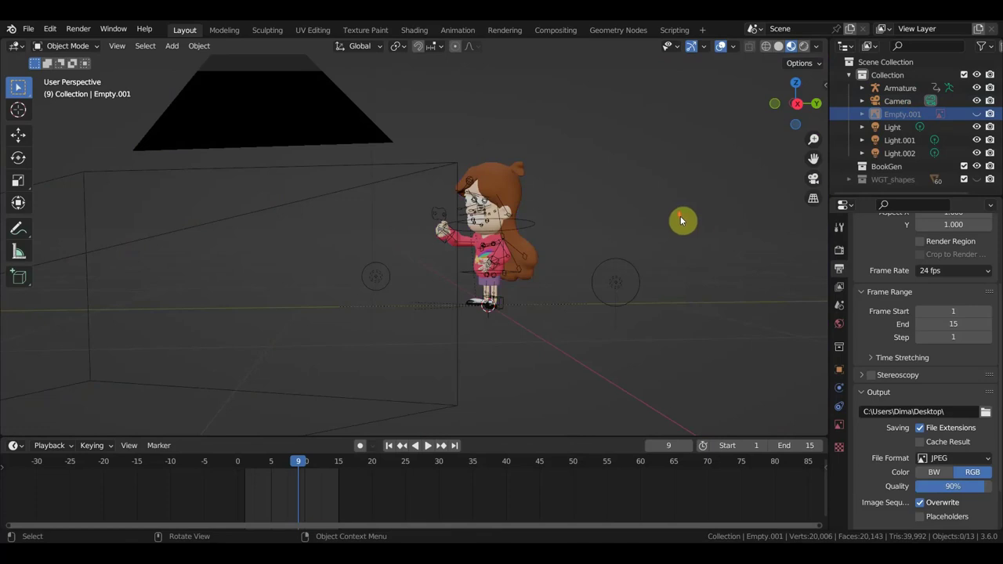
scroll(665, 223, "down", 3)
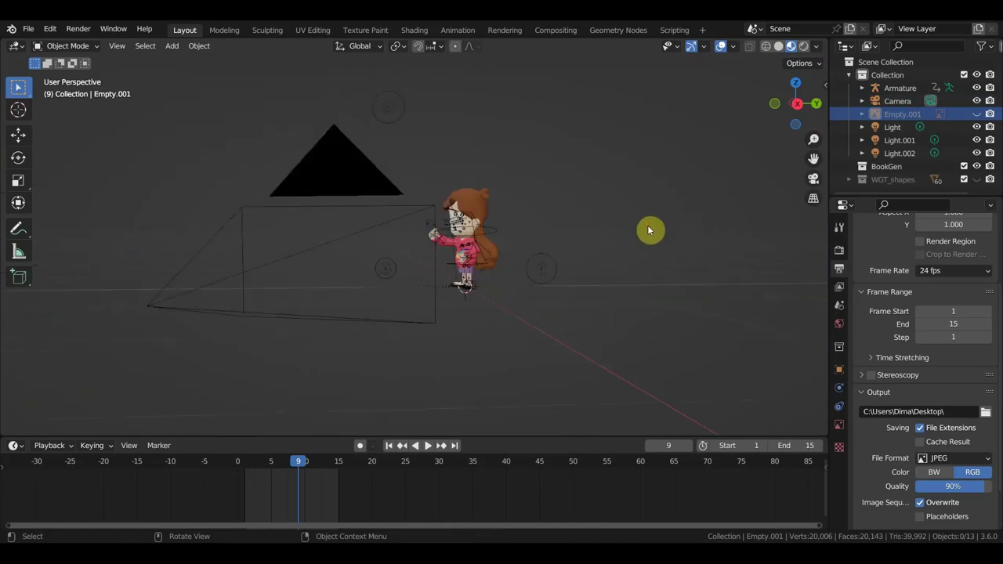
left_click(976, 101)
left_click(975, 127)
scroll(787, 208, "up", 2)
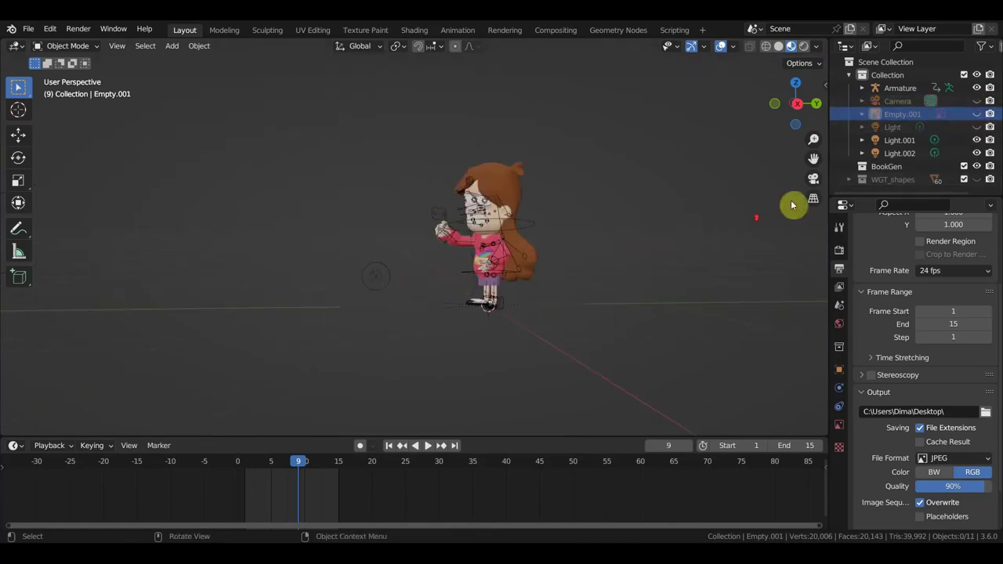
Play the animation and scrub through frames 10, 9 and 8 to inspect the pose.
key("space")
left_click_drag(269, 461, 304, 460)
scroll(582, 376, "up", 3)
middle_click_drag(495, 379, 575, 368)
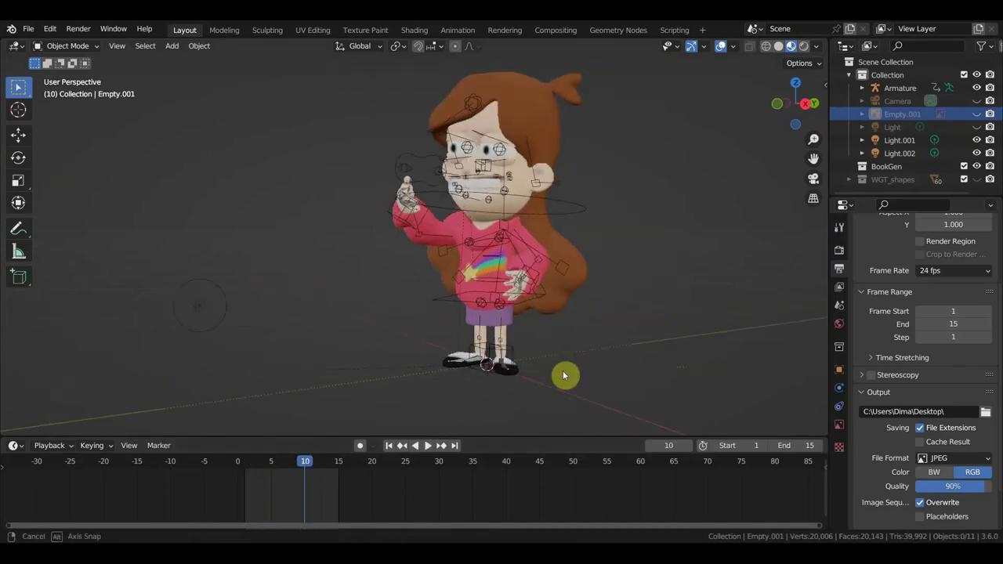
mouse_move(296, 462)
left_mouse_down()
mouse_move(228, 458)
mouse_move(344, 458)
mouse_move(291, 454)
left_mouse_up()
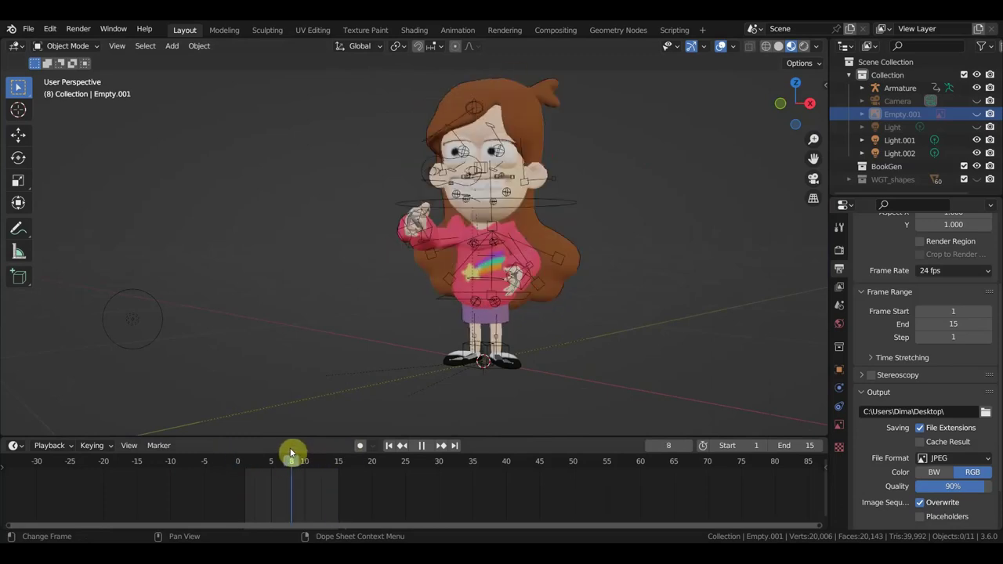
middle_click_drag(528, 365, 486, 360)
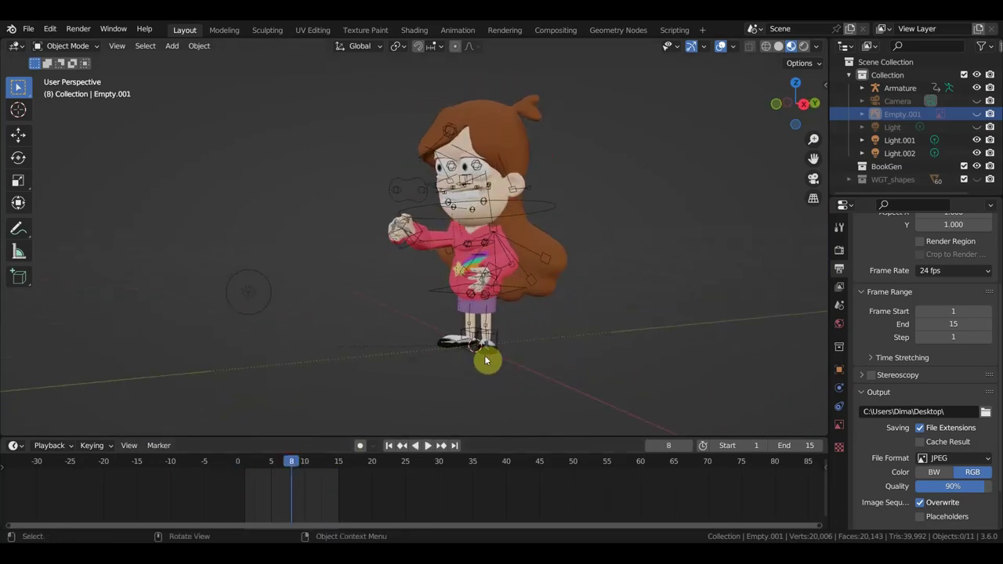
Select the character's Armature and return the timeline to frame 1.
left_click(536, 214)
mouse_move(539, 222)
middle_mouse_down()
mouse_move(562, 250)
mouse_move(518, 256)
middle_mouse_up()
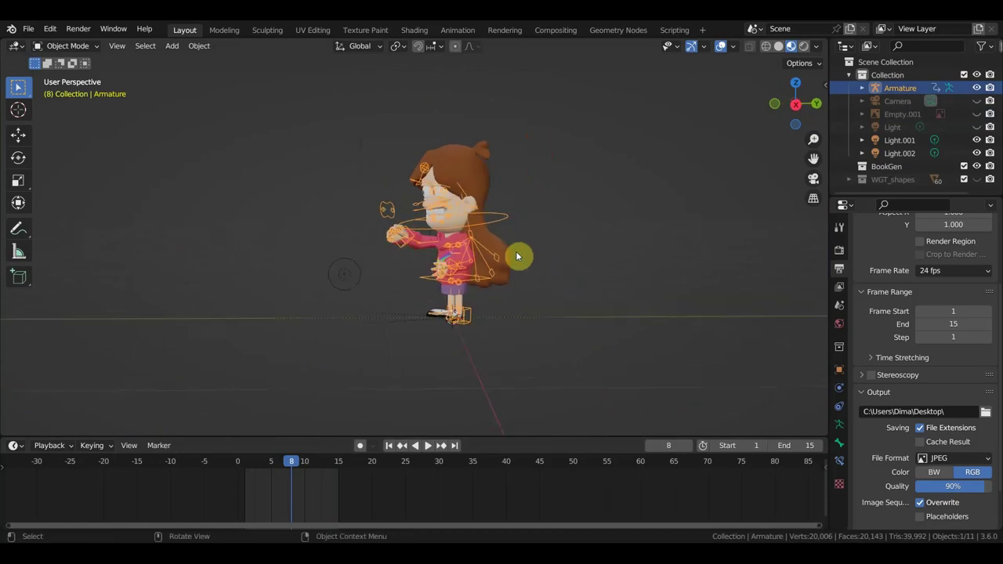
left_click(245, 468)
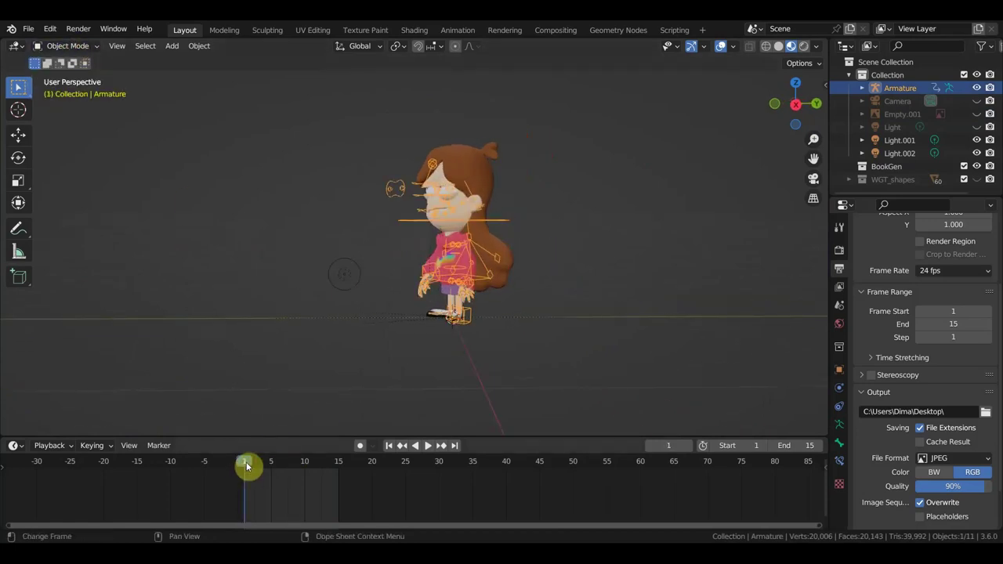
left_click(63, 45)
In Edit Mode's right side view, extrude a new bone up from the head bone's tip.
left_click(68, 74)
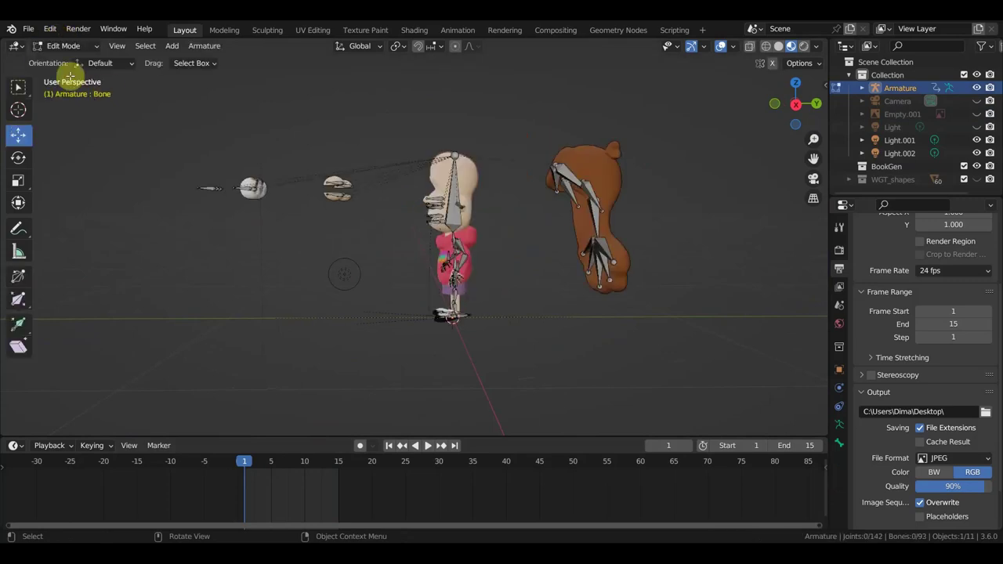
key("KP_3")
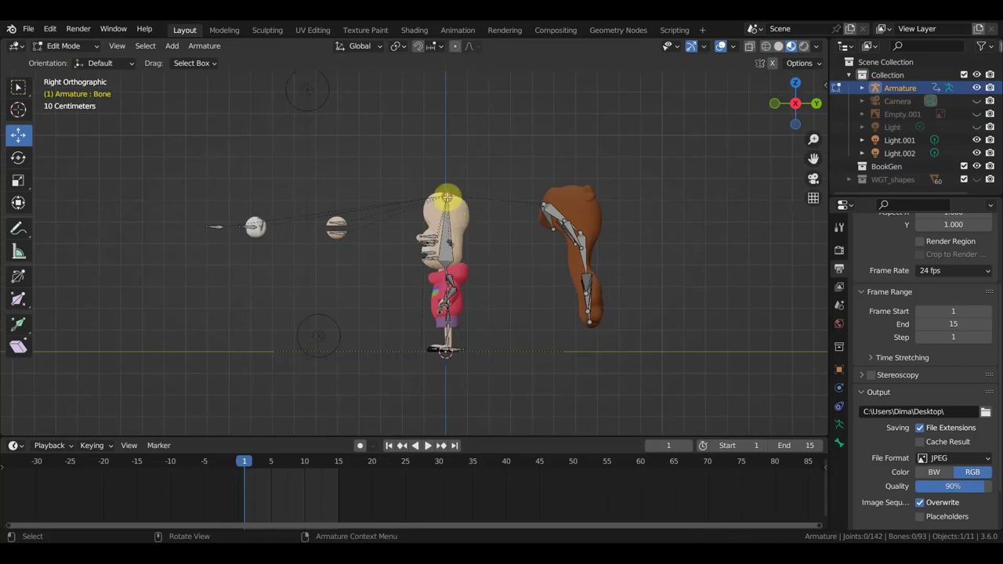
left_click(447, 198)
key("e")
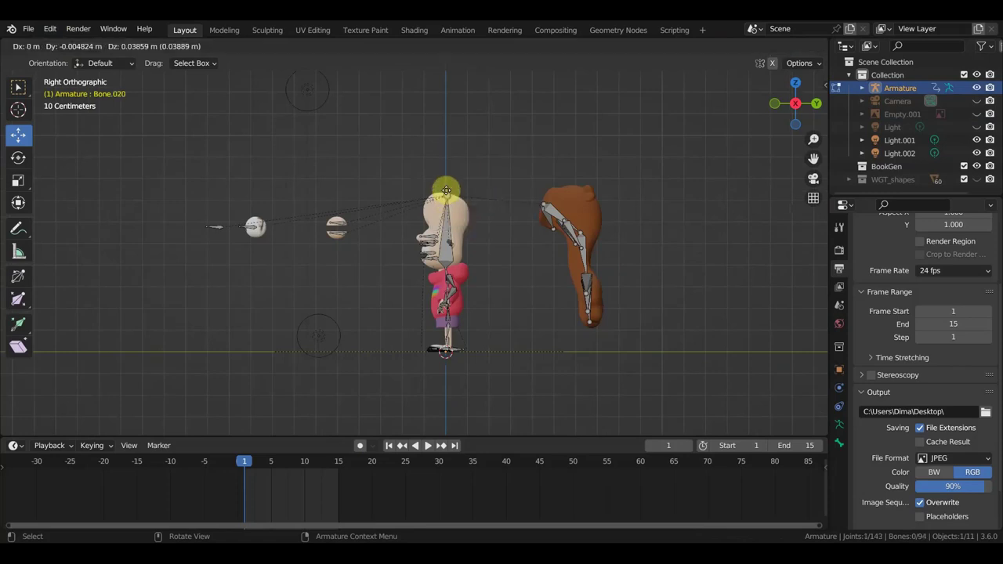
left_click(448, 166)
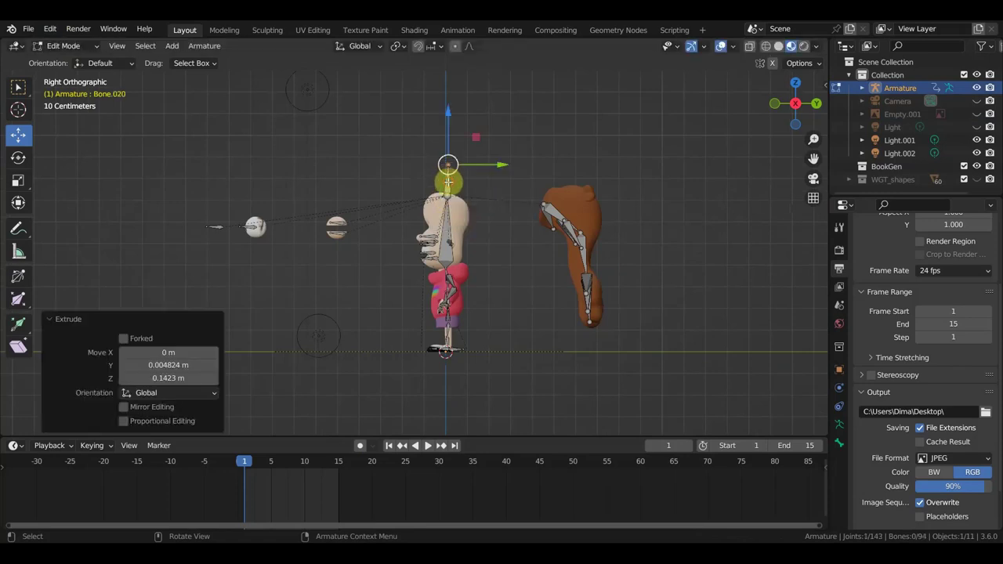
Clear the new bone's parent and raise it higher above the head as a control bone.
left_click(448, 182)
key("alt+p")
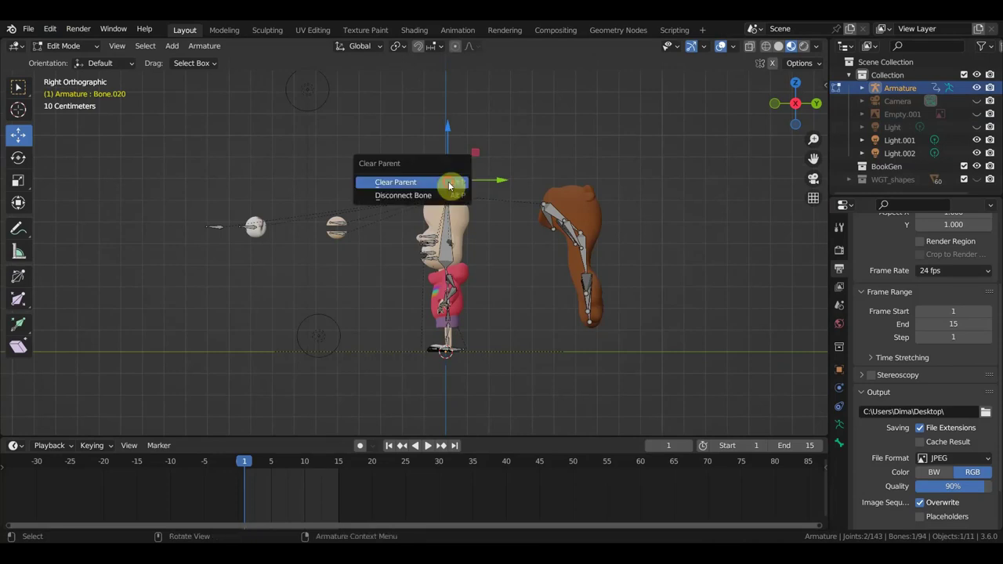
left_click(450, 183)
left_click_drag(447, 127, 452, 103)
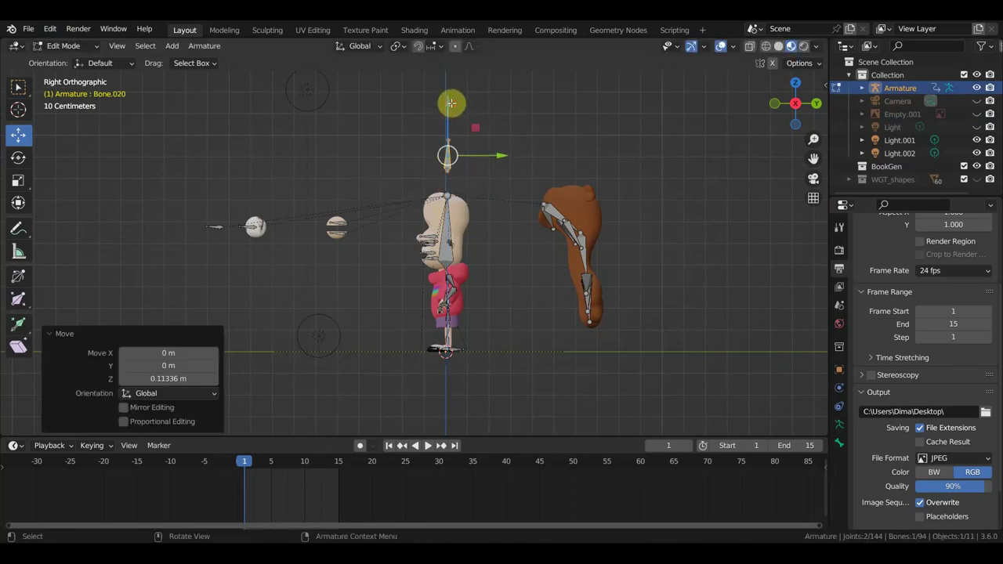
Parent the bones with Keep Offset.
left_click(446, 226, "shift")
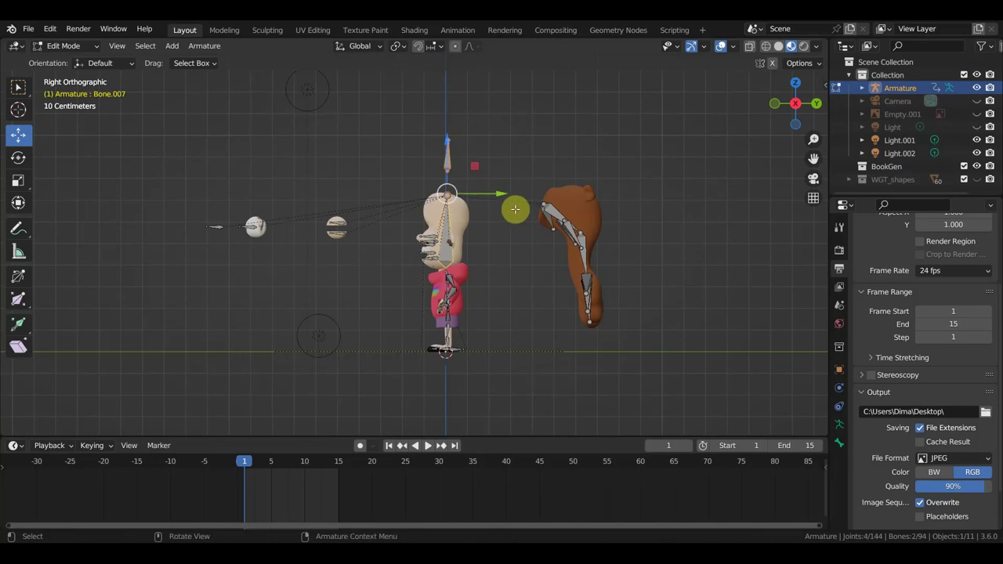
key("ctrl+p")
left_click(515, 213)
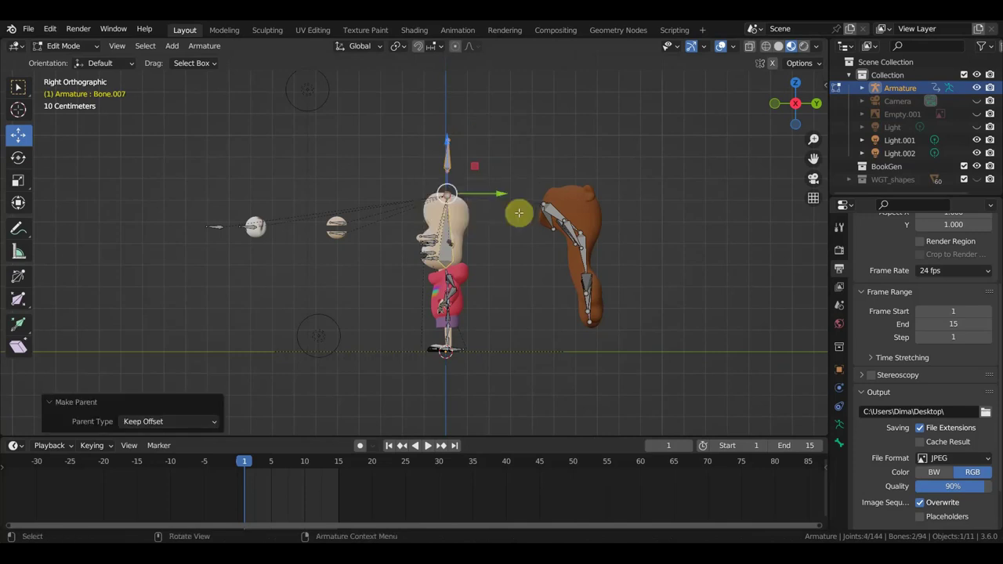
Return to Front Orthographic view and switch the armature back to Object Mode.
mouse_move(474, 246)
middle_mouse_down()
mouse_move(480, 259)
mouse_move(607, 257)
middle_mouse_up()
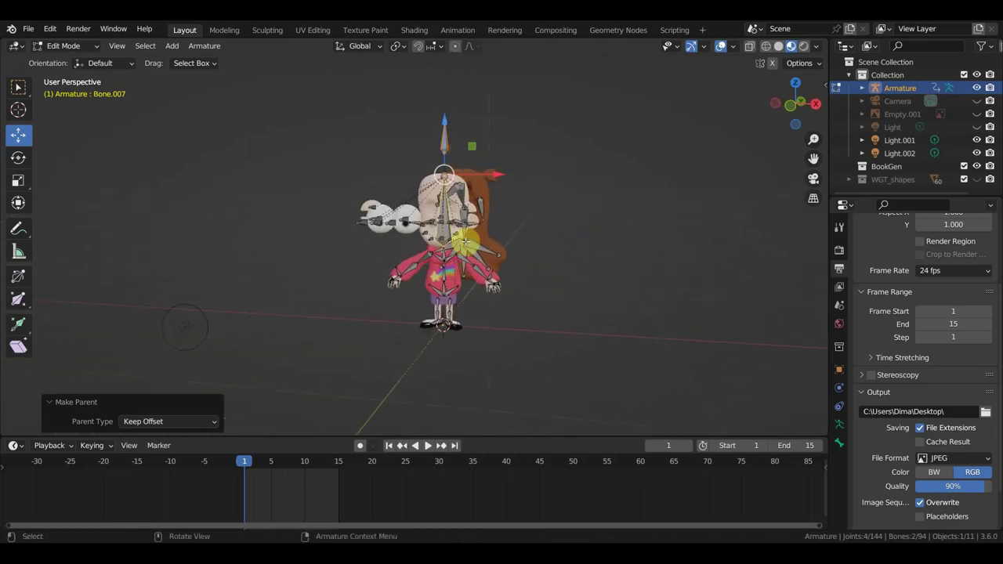
mouse_move(458, 188)
middle_mouse_down()
mouse_move(550, 307)
mouse_move(533, 303)
middle_mouse_up()
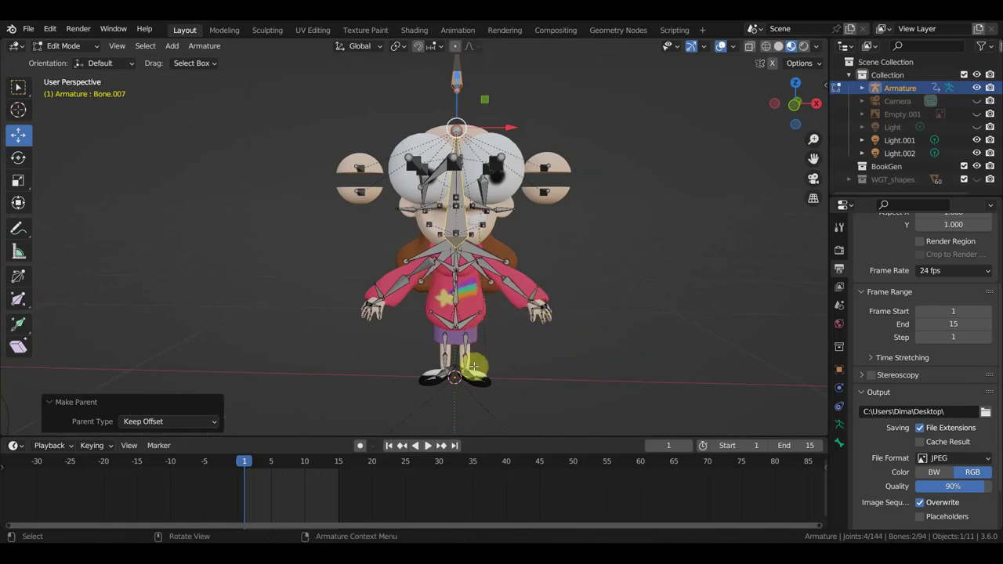
middle_click_drag(485, 335, 434, 337)
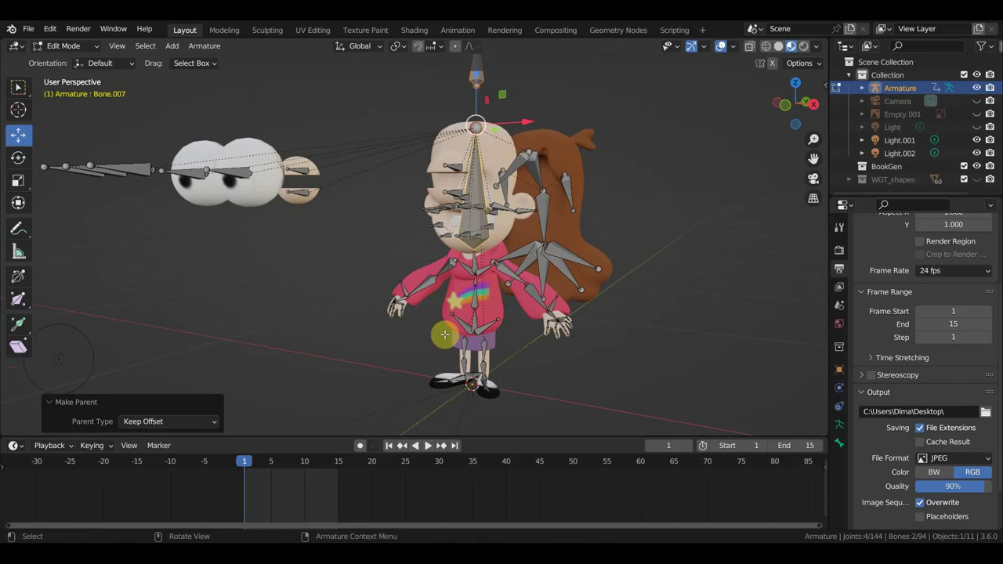
key("KP_1")
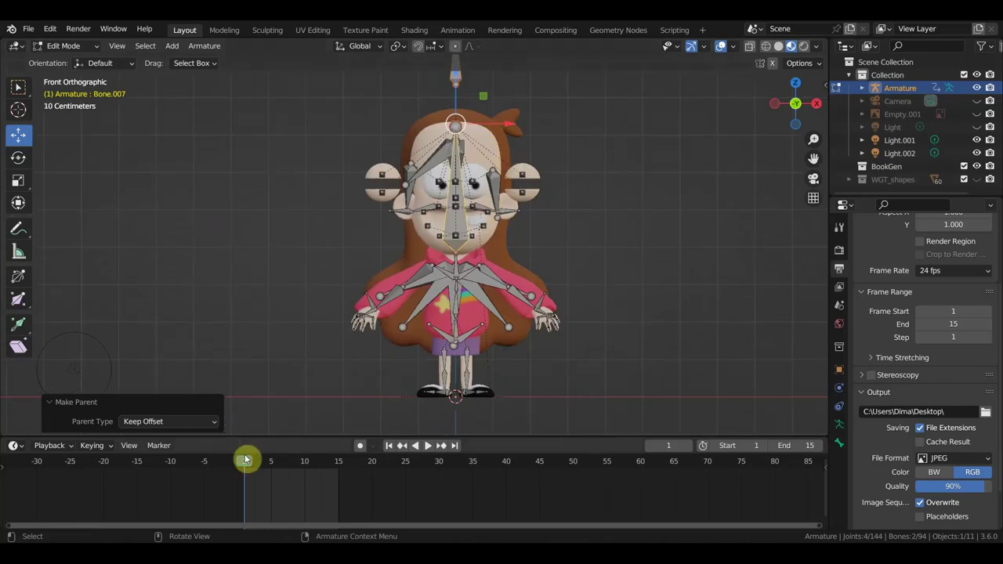
left_click(69, 45)
left_click(66, 58)
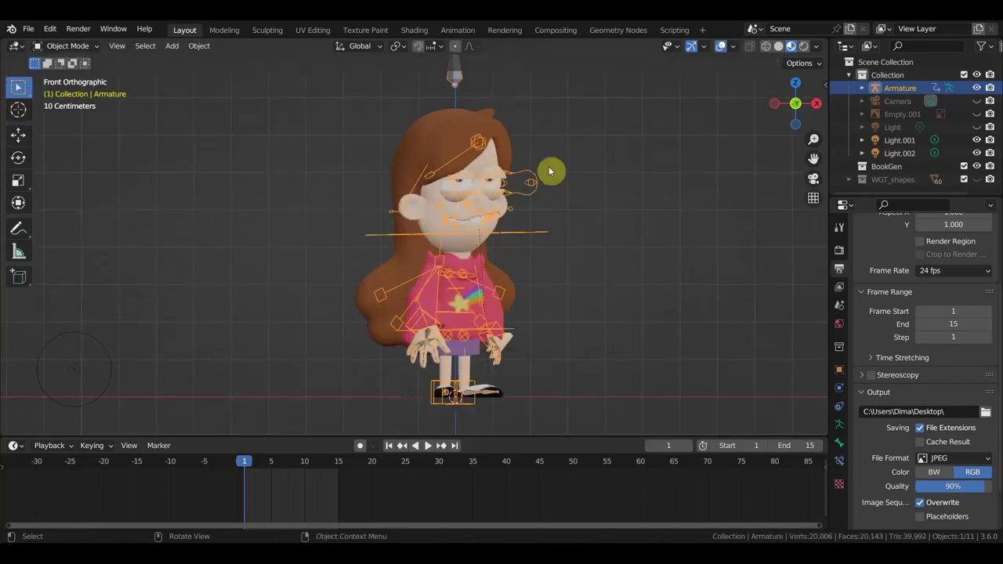
Parent the body mesh to the armature With Automatic Weights.
middle_click_drag(501, 197, 412, 206)
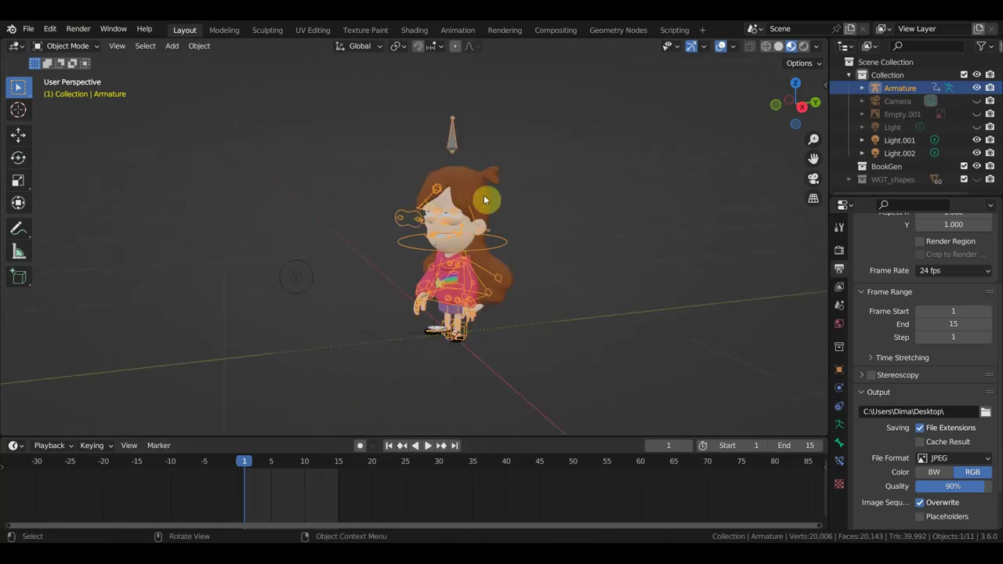
mouse_move(460, 235)
middle_mouse_down()
mouse_move(503, 206)
mouse_move(498, 194)
mouse_move(482, 200)
middle_mouse_up()
left_click(459, 188)
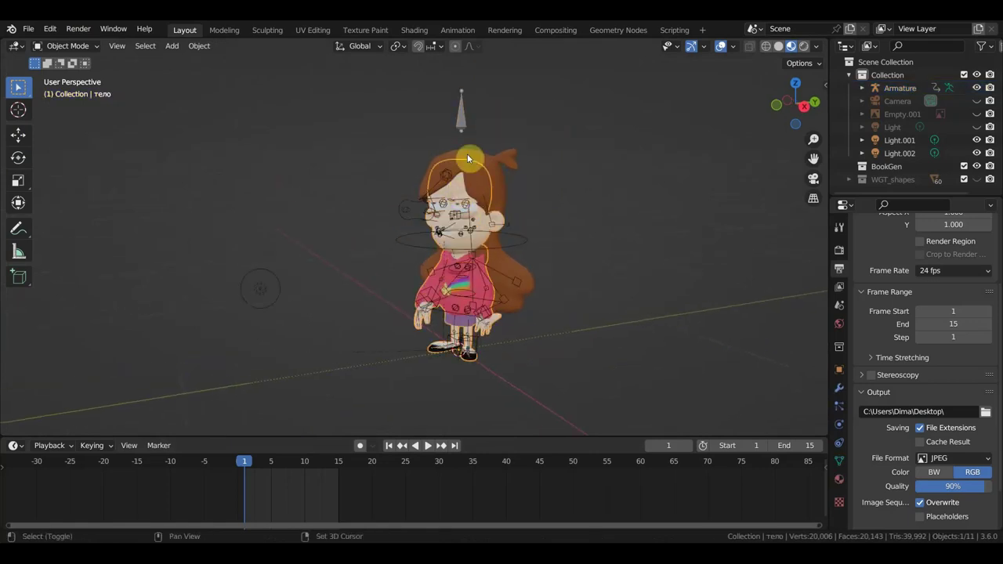
left_click(467, 113, "shift")
key("ctrl+p")
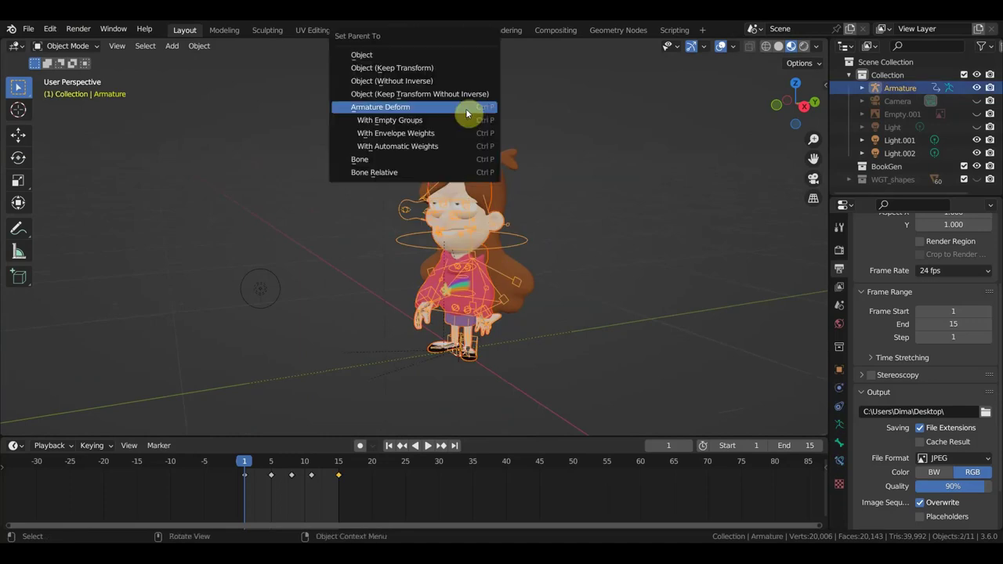
left_click(442, 145)
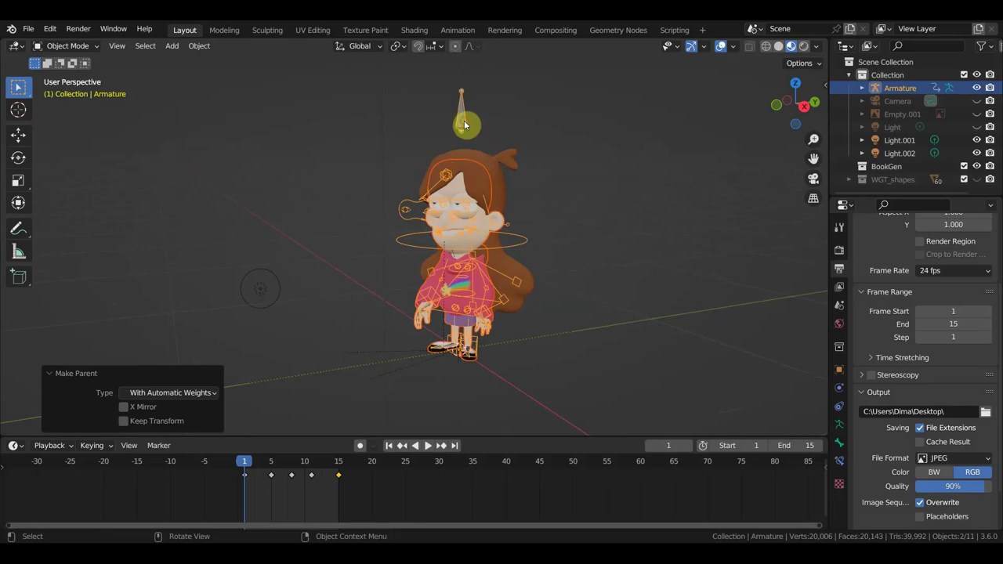
Select only the armature and switch it to Pose Mode.
left_click(465, 126)
left_click(66, 46)
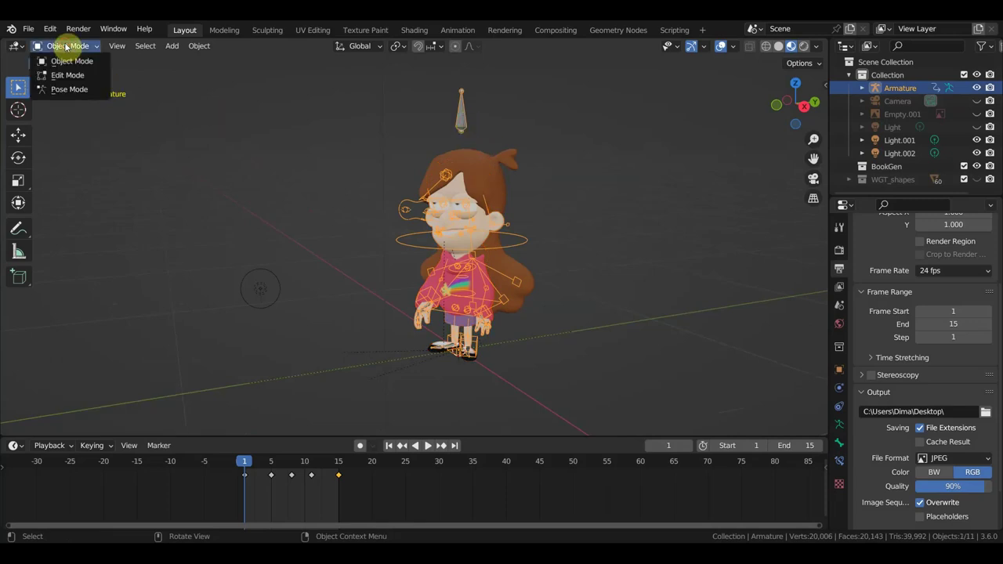
left_click(72, 91)
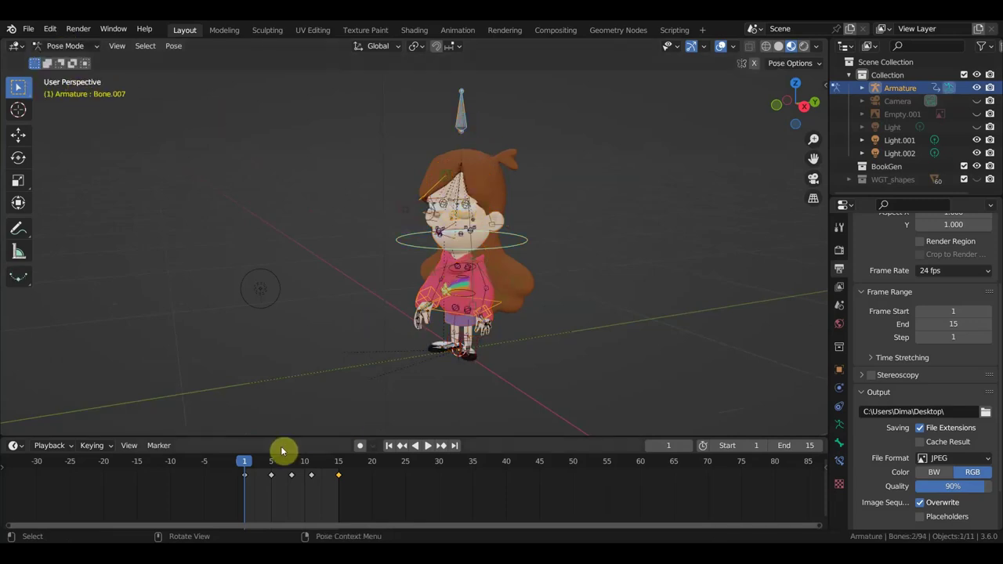
At frame 4, add a Stretch To constraint on head bone Bone.007 targeting Bone.020.
left_click_drag(249, 462, 264, 467)
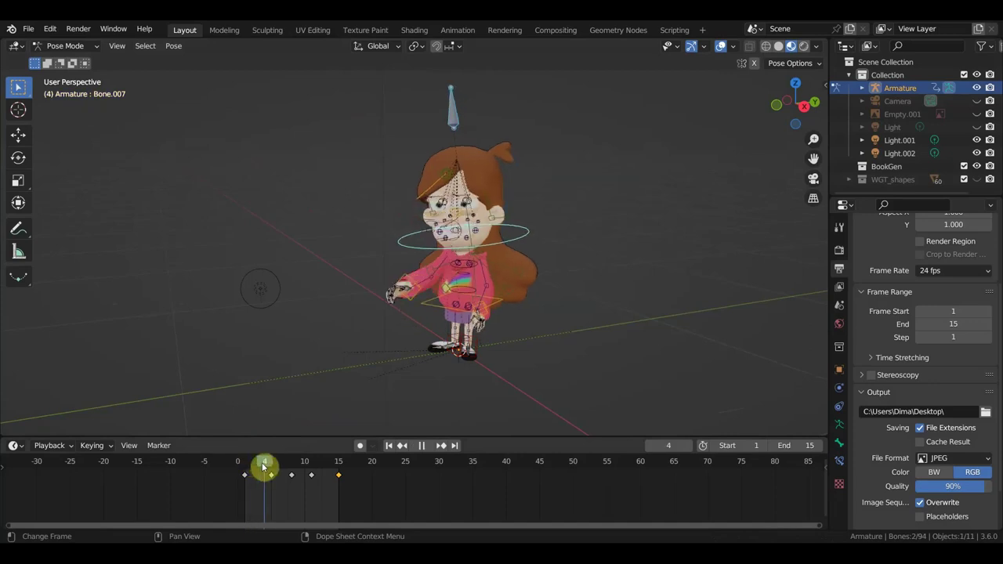
middle_click_drag(504, 289, 539, 236)
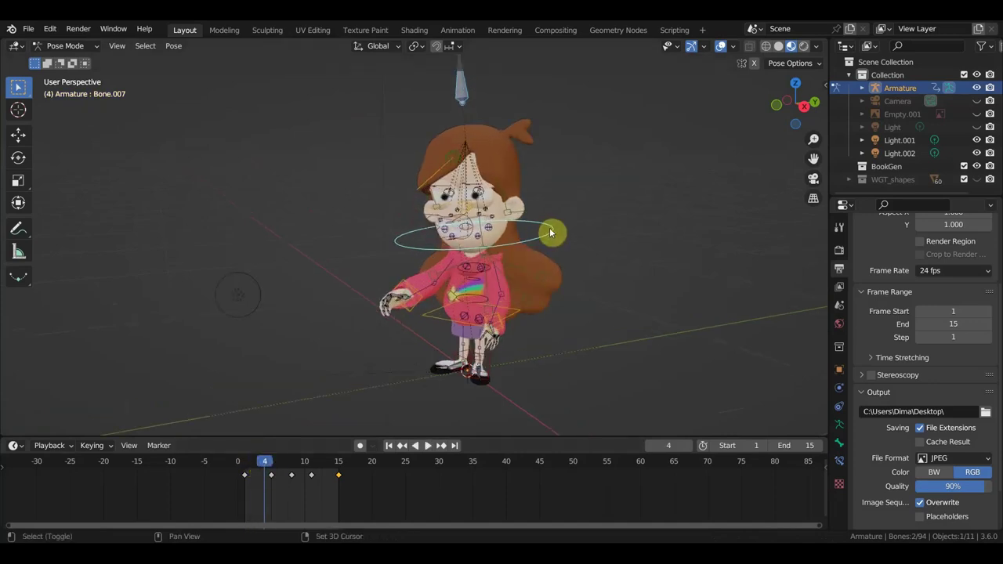
left_click(476, 102)
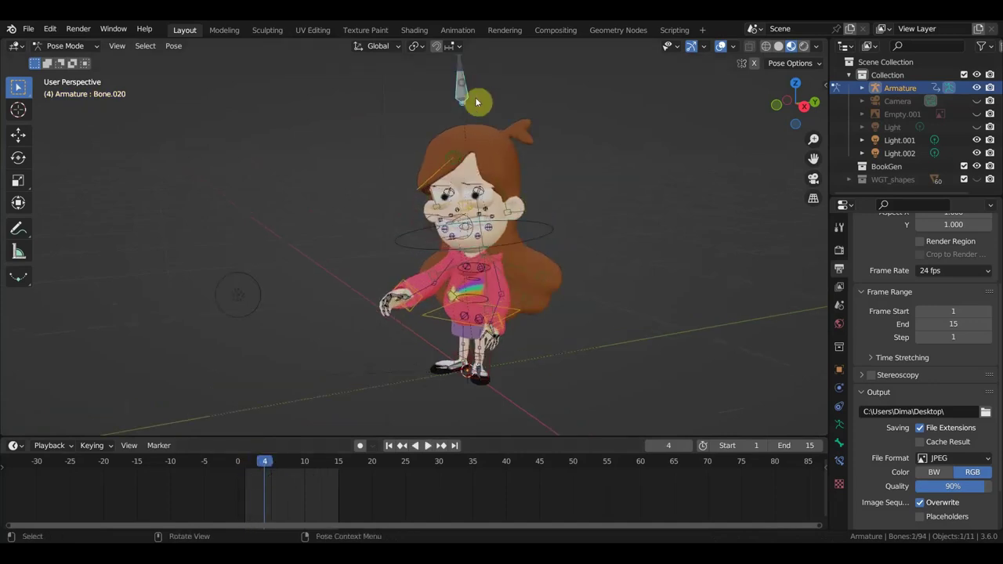
left_click(548, 231)
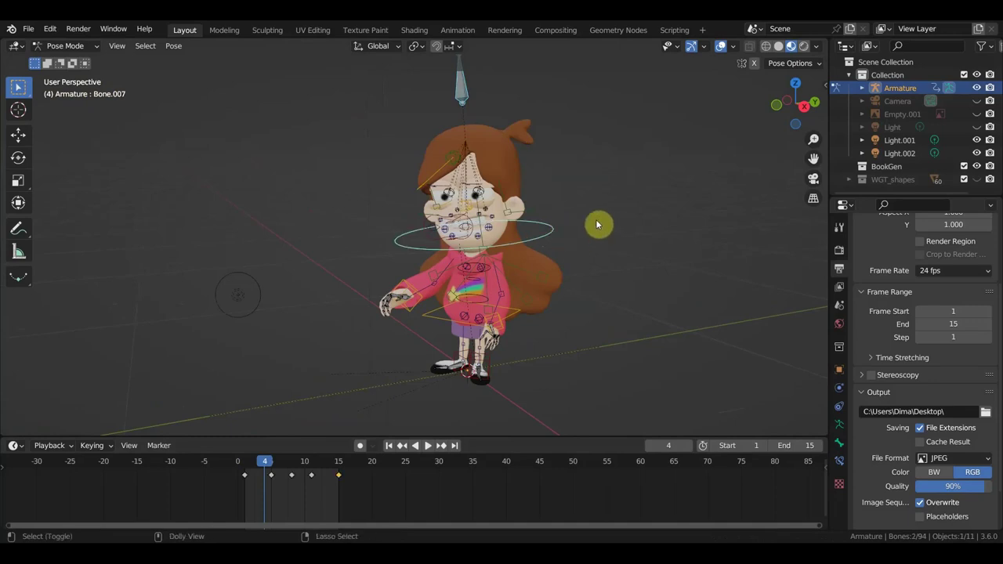
key("ctrl+shift+c")
left_click(594, 224)
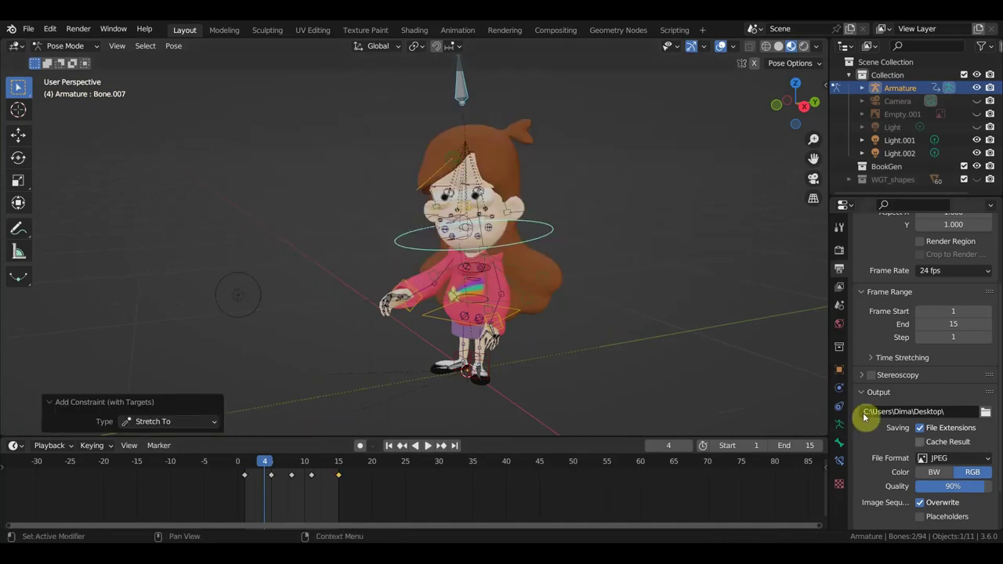
Lower the Stretch To influence to 0.321 in Bone Constraints, then reselect Bone.020 alone.
scroll(956, 455, "down", 3)
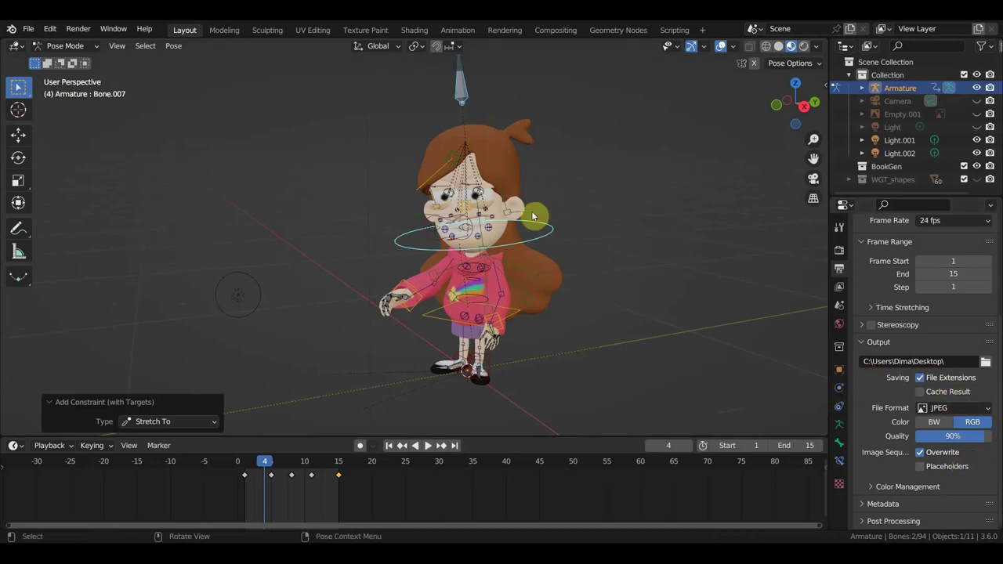
scroll(944, 353, "up", 3)
scroll(946, 313, "up", 1)
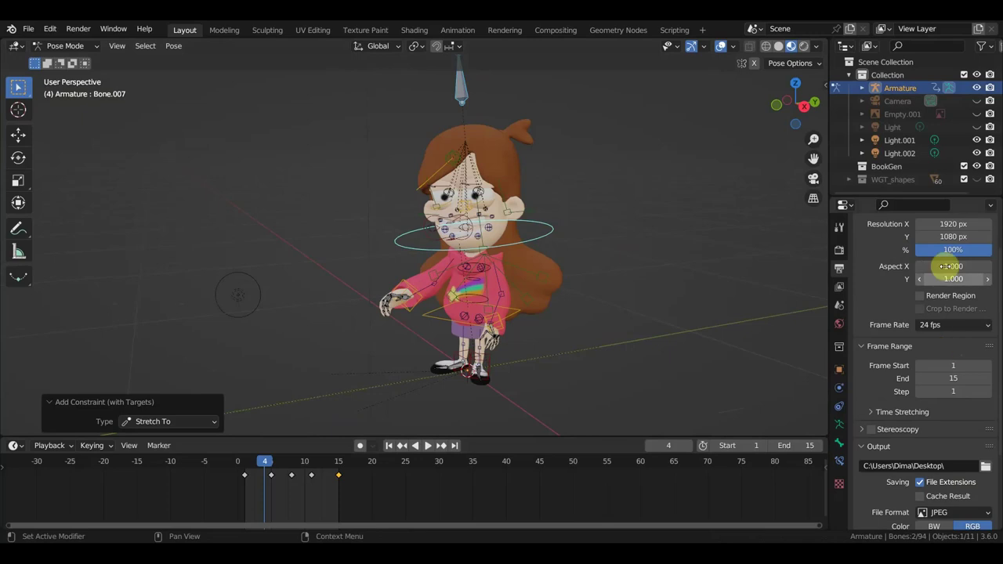
scroll(951, 337, "up", 2)
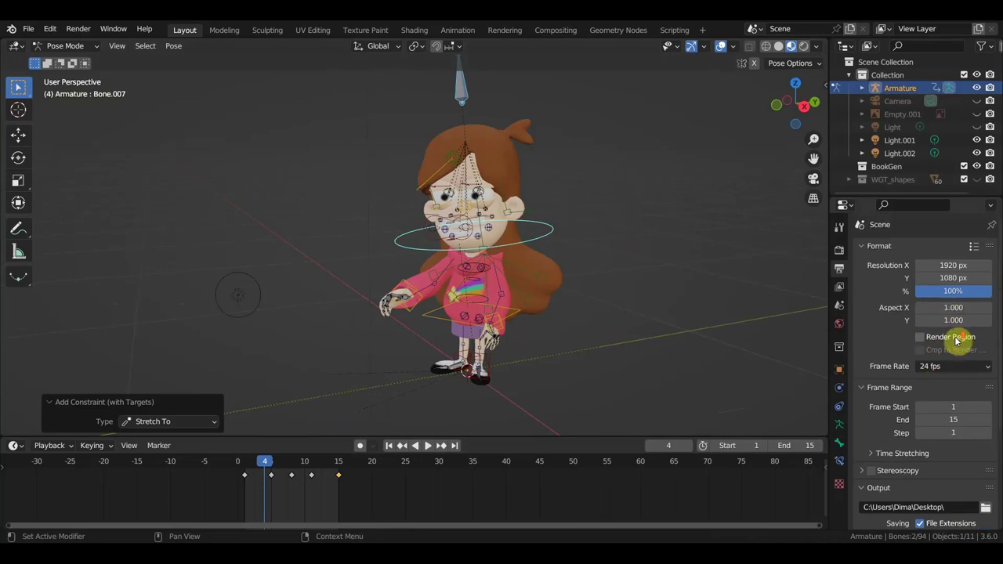
left_click(838, 462)
left_click_drag(937, 455, 909, 455)
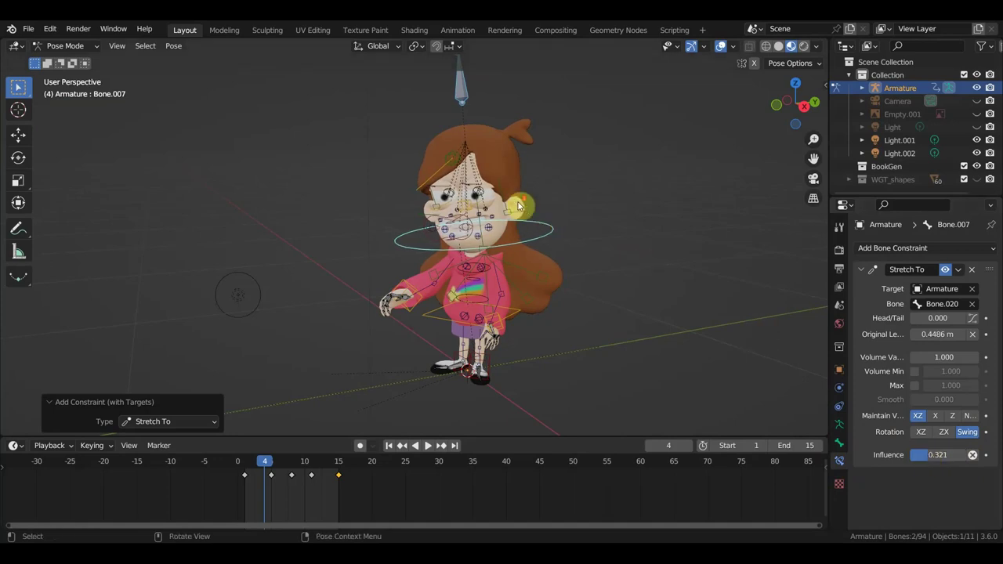
left_click(454, 119)
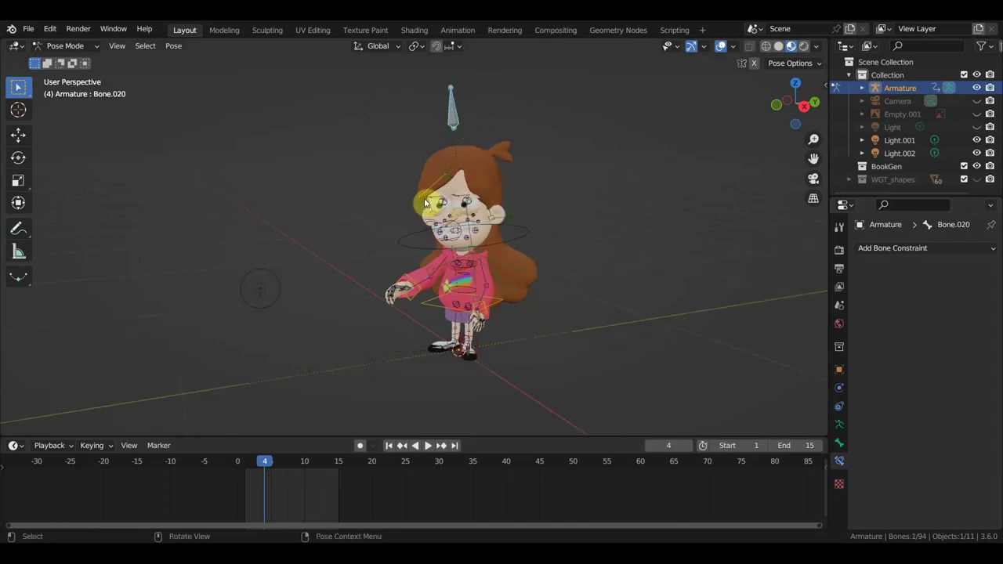
Key Bone.020's location, rotation and scale at frame 1.
left_click(245, 462)
key("space")
key("space")
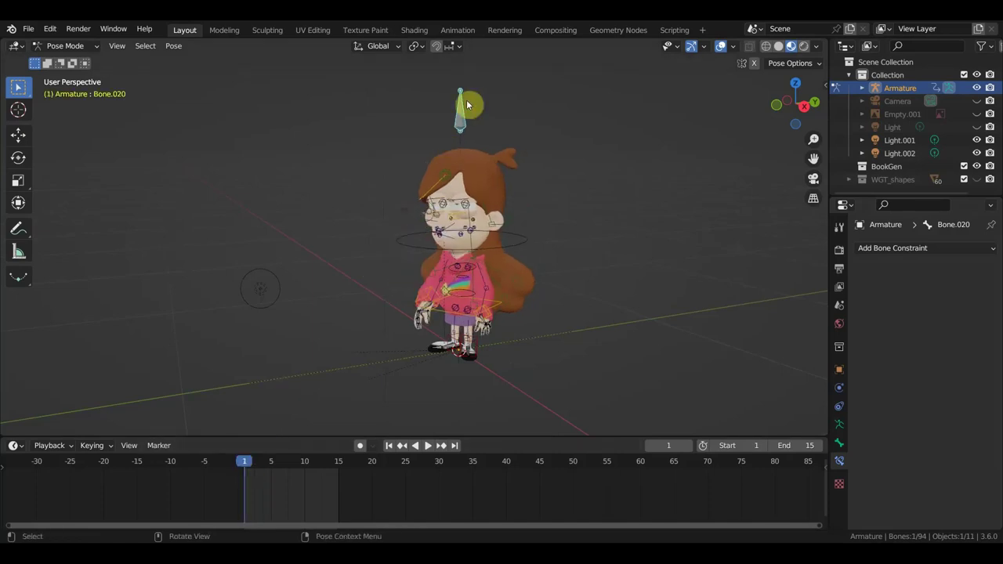
key("i")
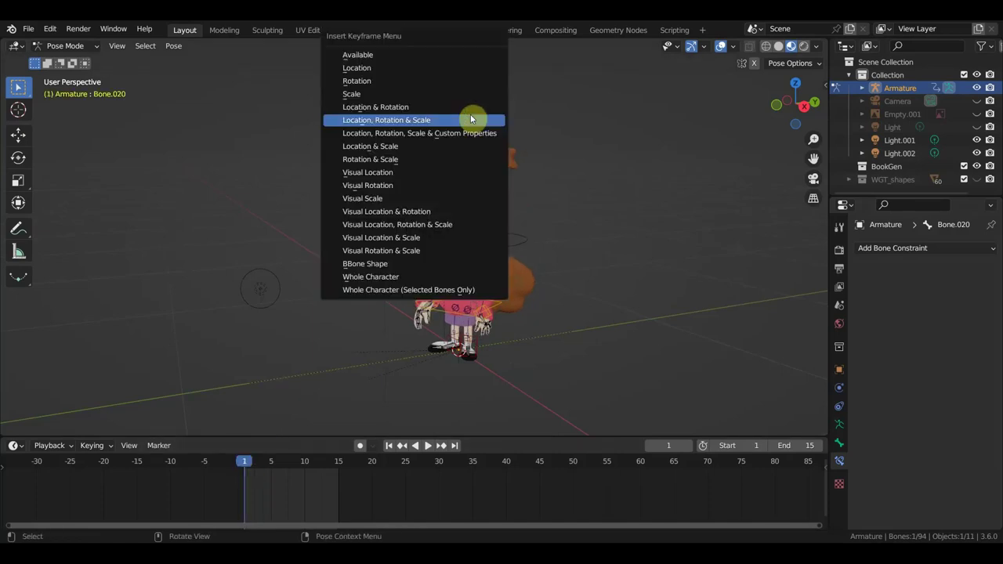
left_click(468, 120)
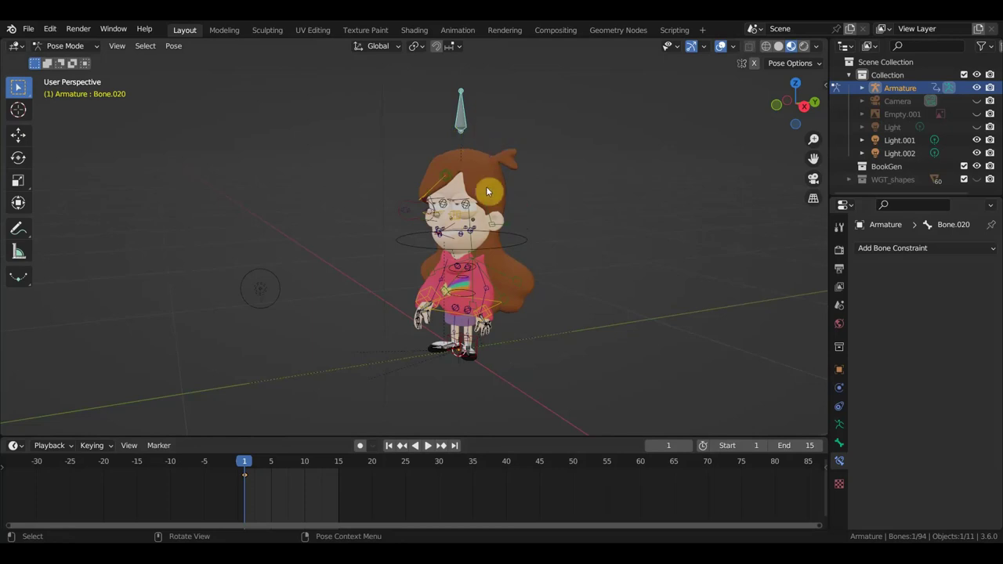
Preview the squash animation by checking frames 4 and 11 and playing it back.
left_click(266, 464)
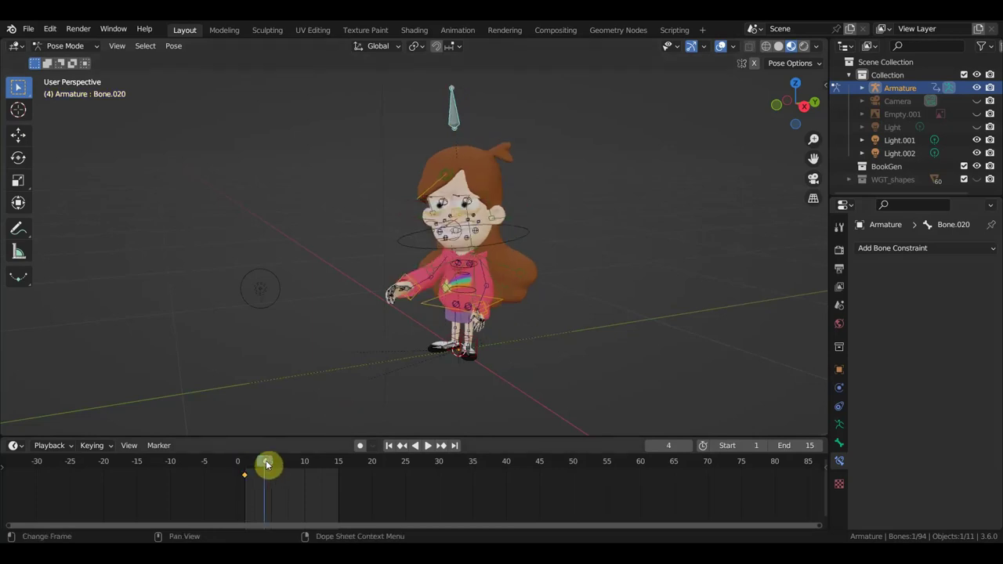
left_click(312, 466)
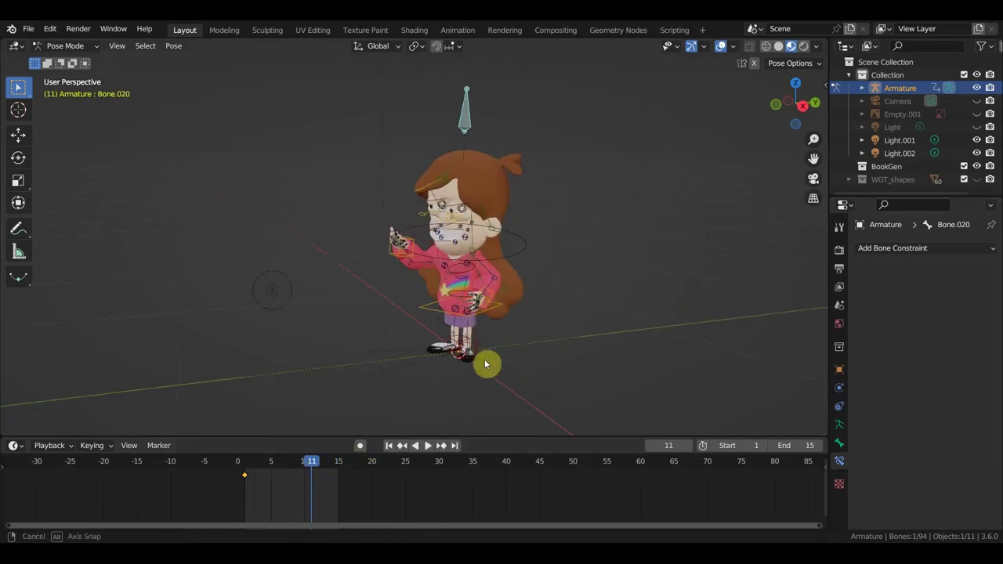
middle_click_drag(488, 363, 468, 354)
key("space")
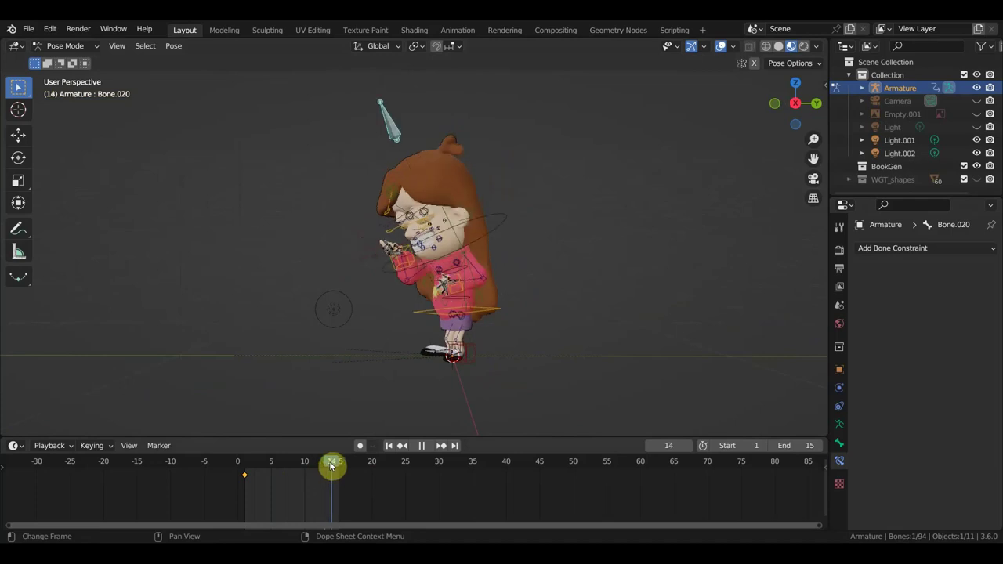
left_click_drag(334, 466, 338, 466)
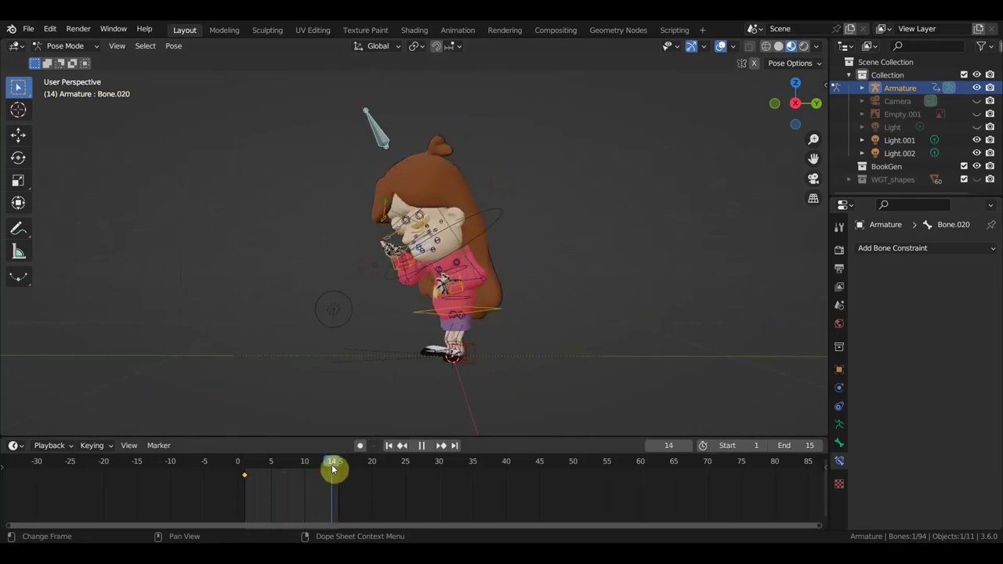
left_click_drag(337, 467, 287, 465)
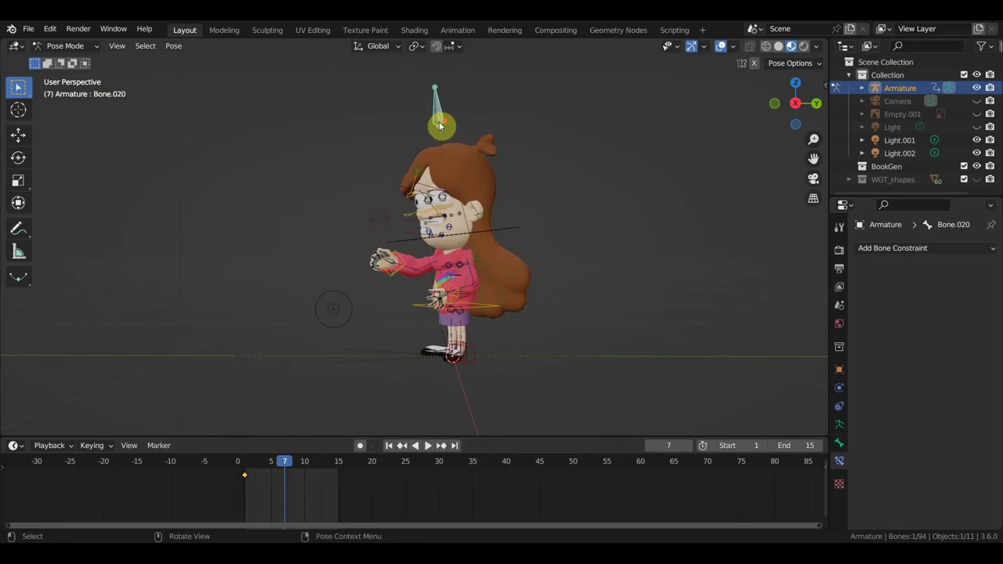
Move the control bone above the head and key its location, rotation and scale at frame 7.
scroll(439, 122, "down", 1)
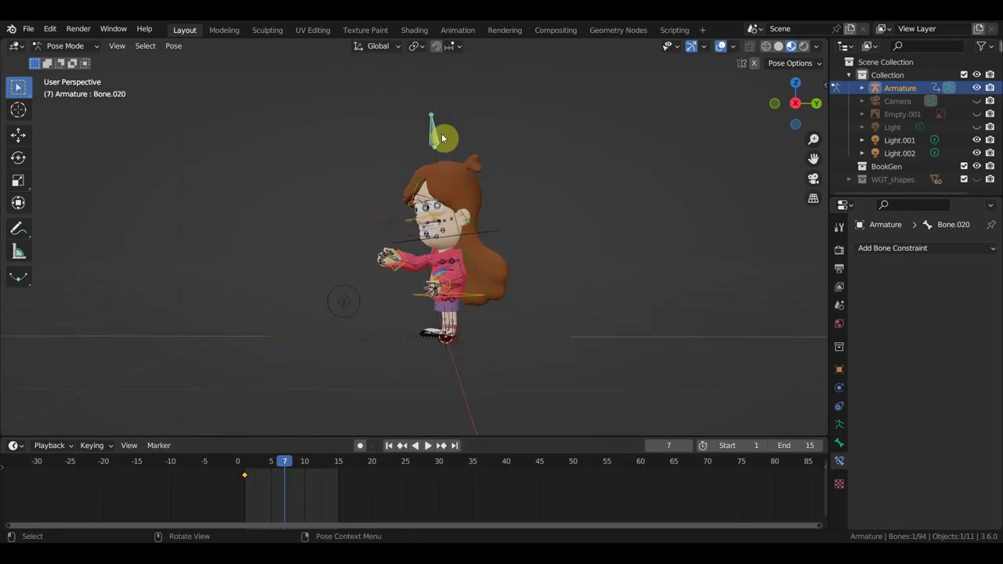
key("g")
left_click(513, 191)
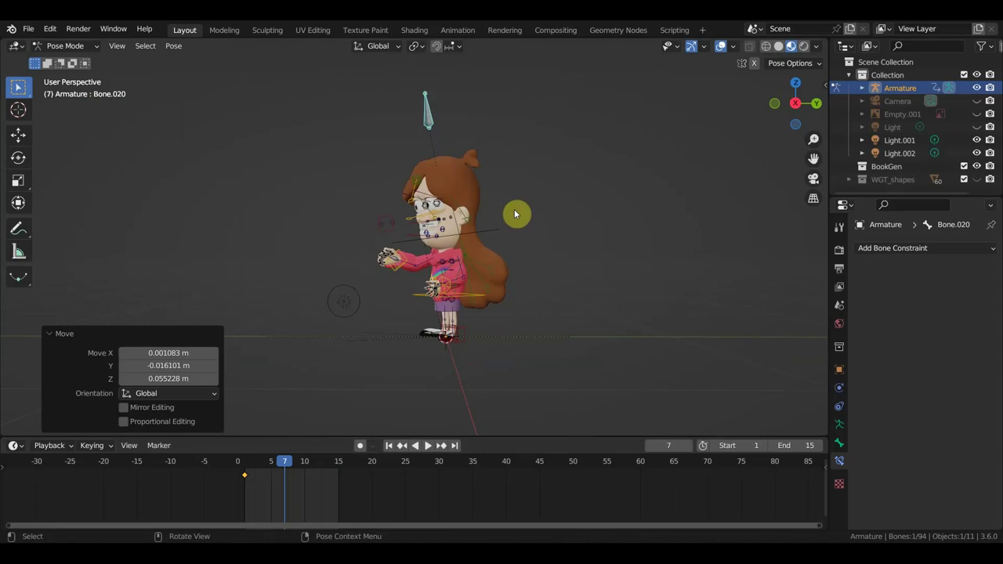
mouse_move(514, 213)
middle_mouse_down()
mouse_move(538, 226)
mouse_move(597, 230)
middle_mouse_up()
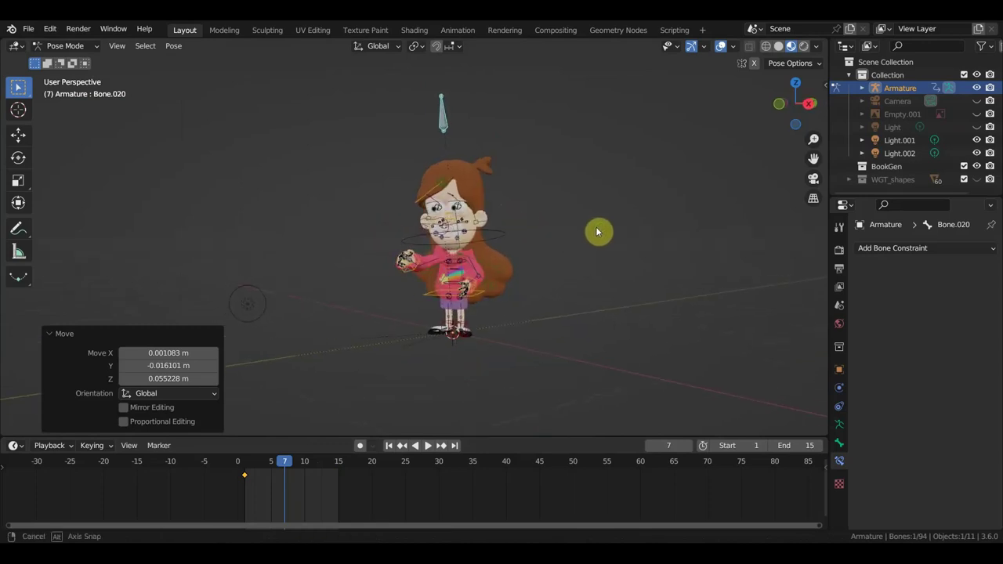
key("i")
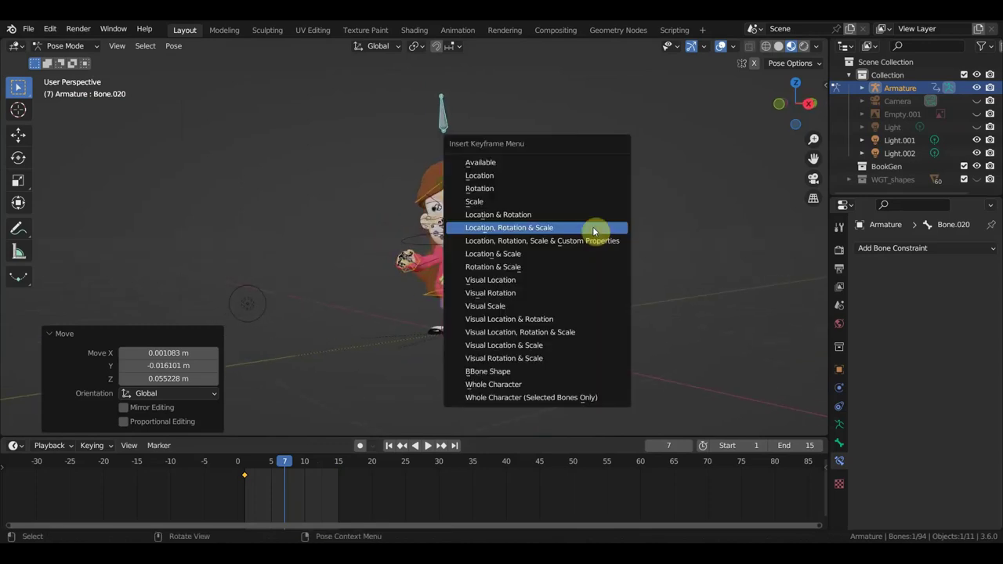
left_click(592, 227)
Scrub the motion, then key the control bone's transforms again at frame 11.
mouse_move(285, 463)
left_mouse_down()
mouse_move(239, 467)
mouse_move(326, 467)
mouse_move(313, 471)
left_mouse_up()
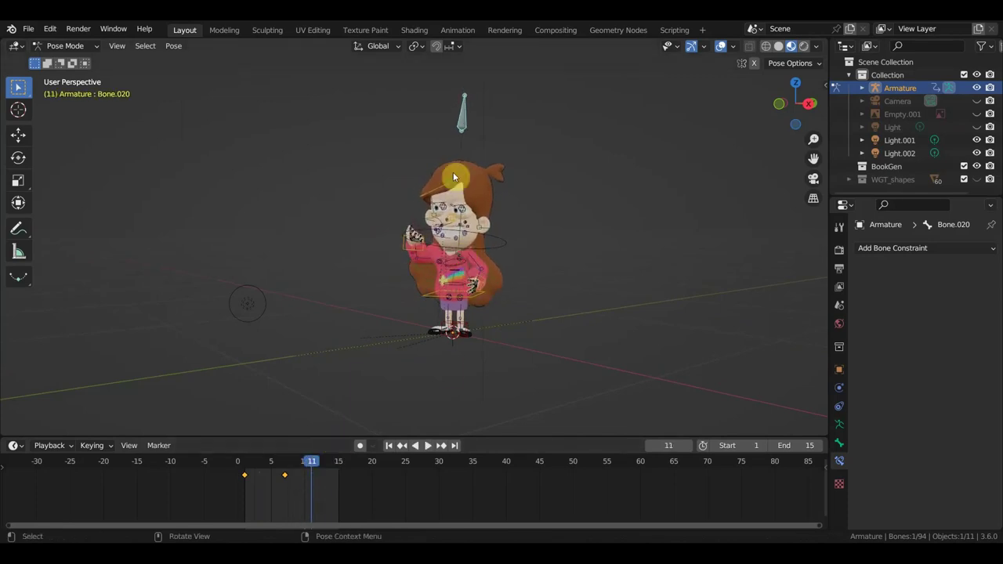
left_click(463, 126)
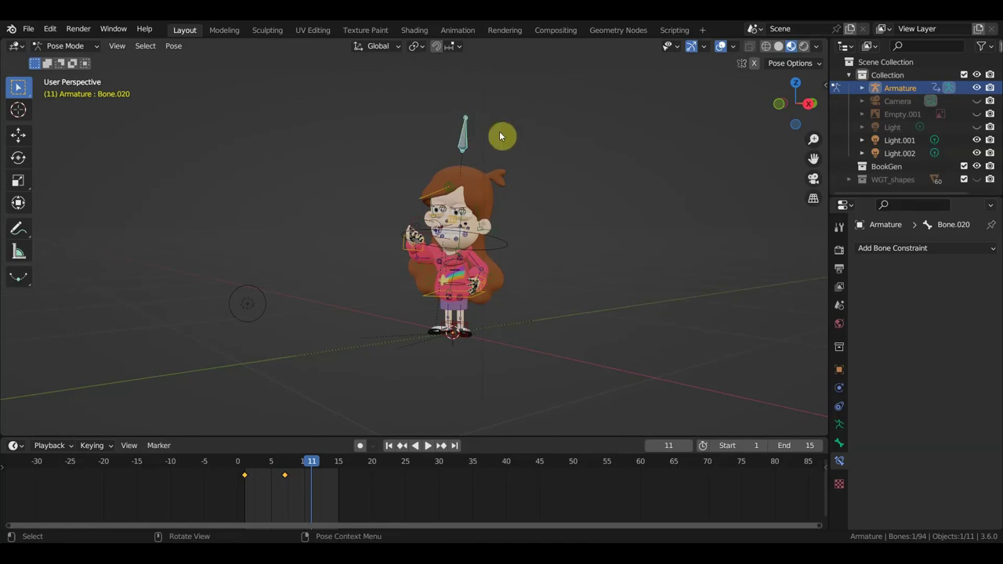
key("i")
left_click(499, 131)
Review frames 7–10, then delete head bone Bone.007's Stretch To constraint.
mouse_move(314, 464)
left_mouse_down()
mouse_move(251, 468)
mouse_move(306, 472)
left_mouse_up()
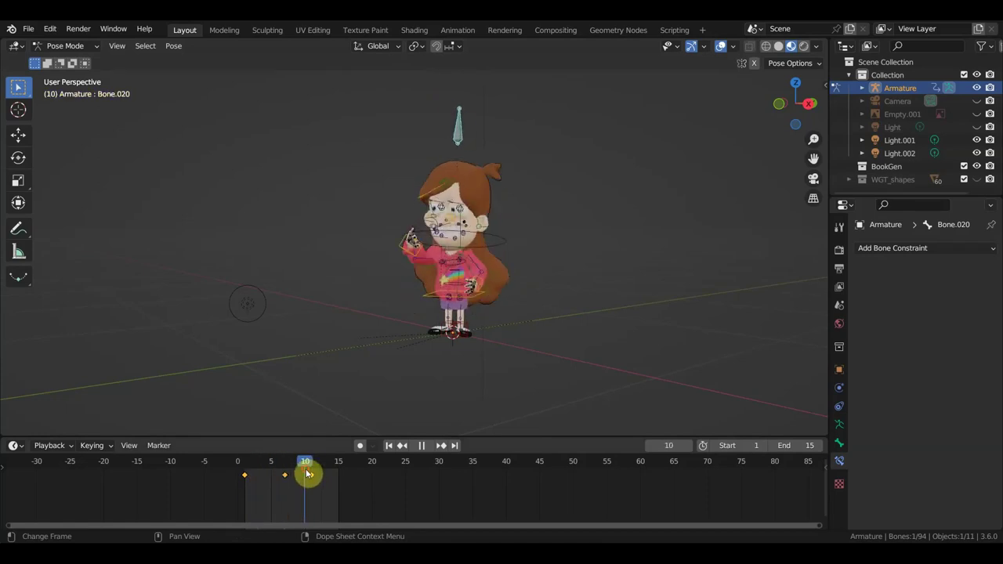
scroll(577, 371, "up", 3)
mouse_move(312, 470)
left_mouse_down()
mouse_move(242, 470)
mouse_move(315, 481)
mouse_move(249, 475)
mouse_move(324, 494)
mouse_move(286, 493)
left_mouse_up()
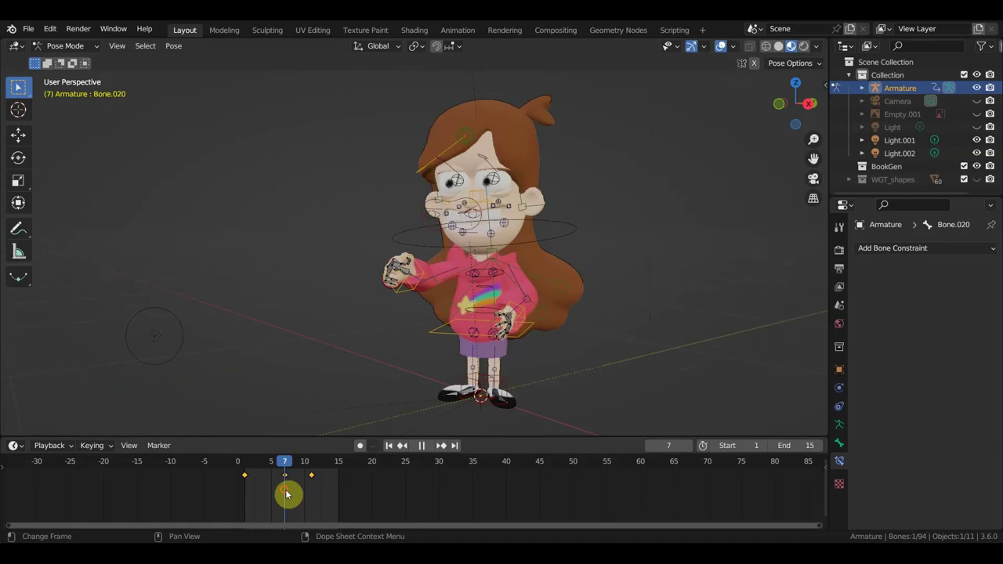
scroll(336, 470, "down", 2)
mouse_move(532, 340)
middle_mouse_down()
mouse_move(596, 316)
mouse_move(562, 327)
middle_mouse_up()
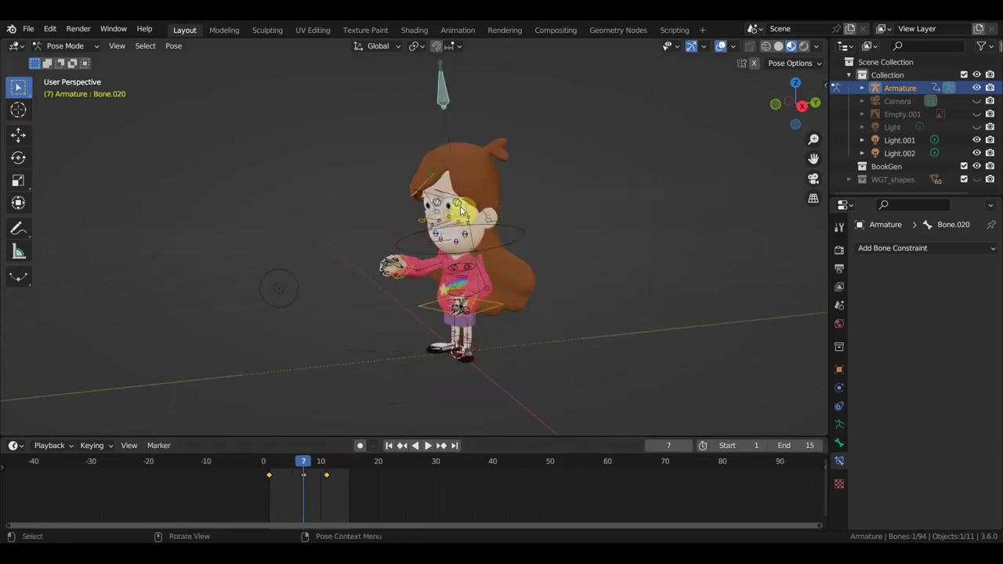
left_click(526, 237)
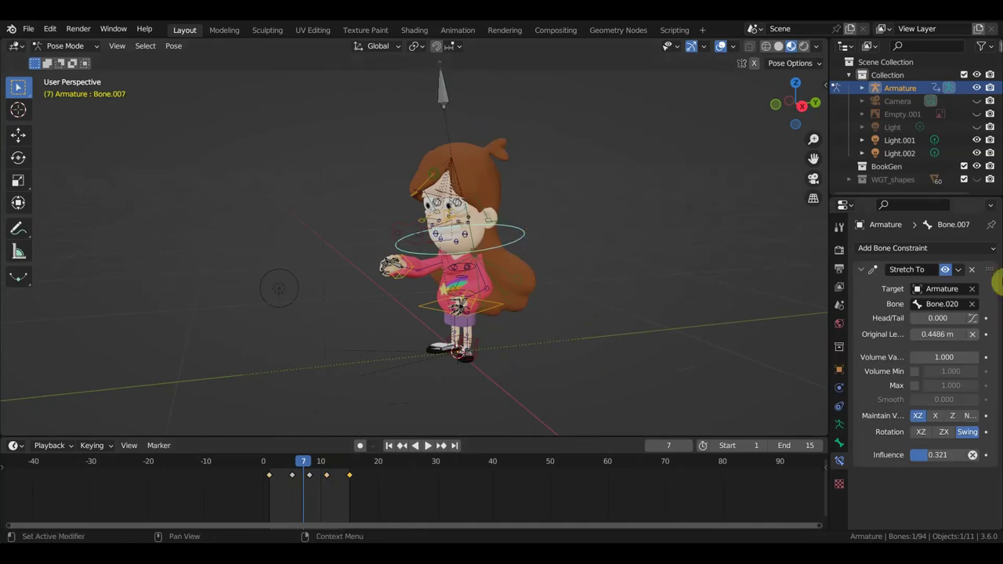
left_click(973, 271)
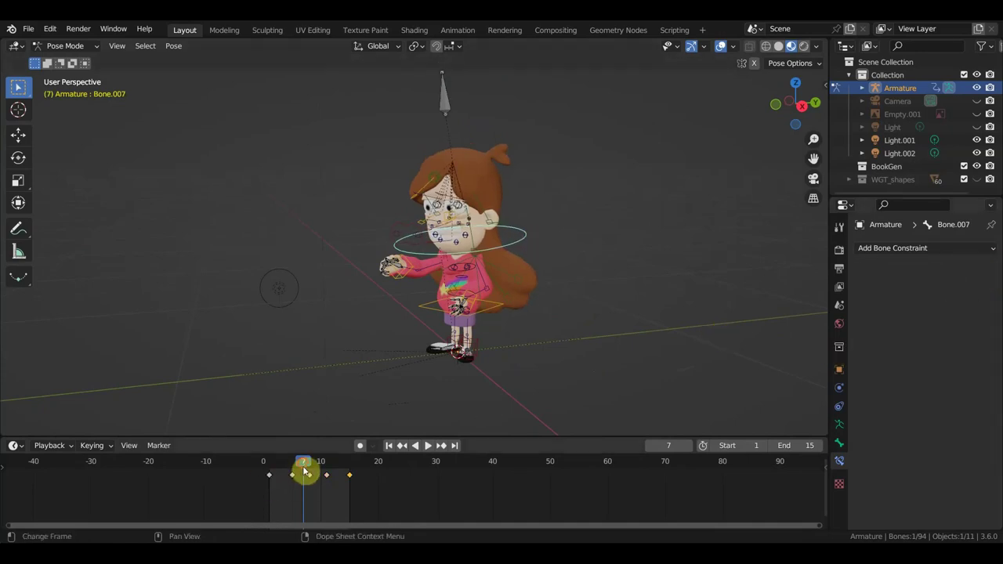
Play to frame 11, then select Bone.020 and box-select its keyframes in the timeline.
key("space")
left_click_drag(280, 462, 331, 470)
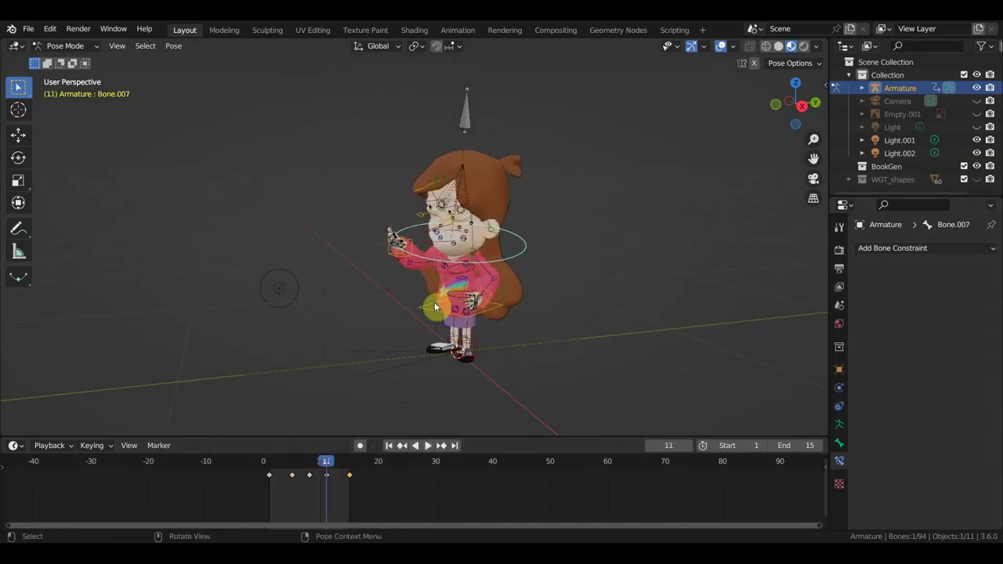
left_click(466, 106)
left_click_drag(397, 493, 245, 470)
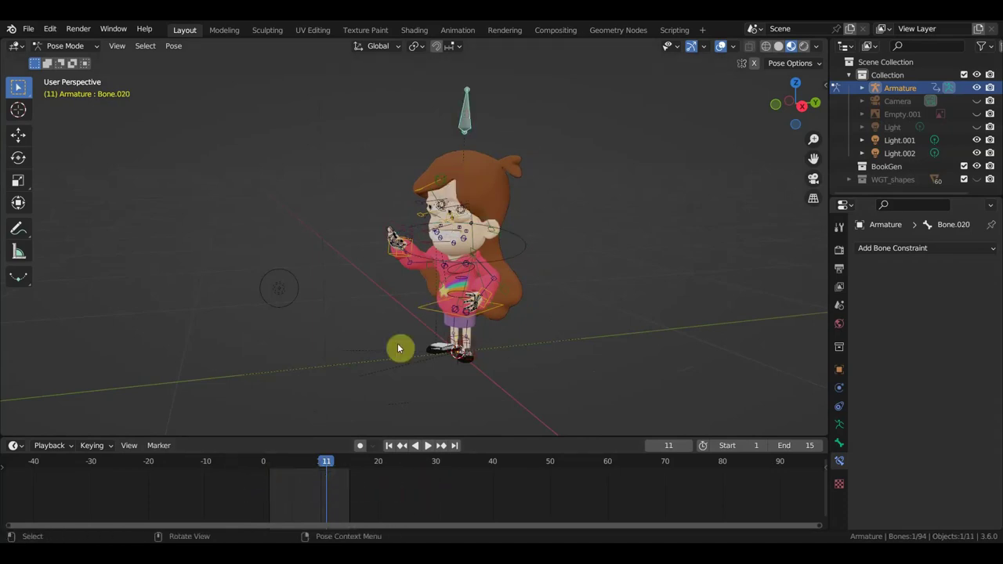
middle_click_drag(569, 284, 584, 285, "ctrl")
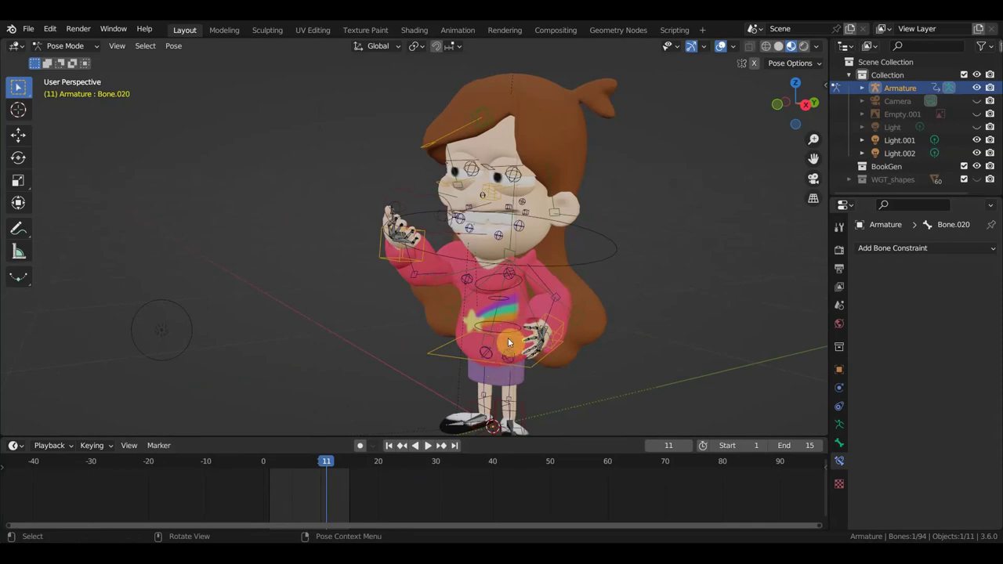
Add a Stretch To constraint on Bone.001 targeting Bone.020 with influence 0.294.
left_click(510, 335, "shift")
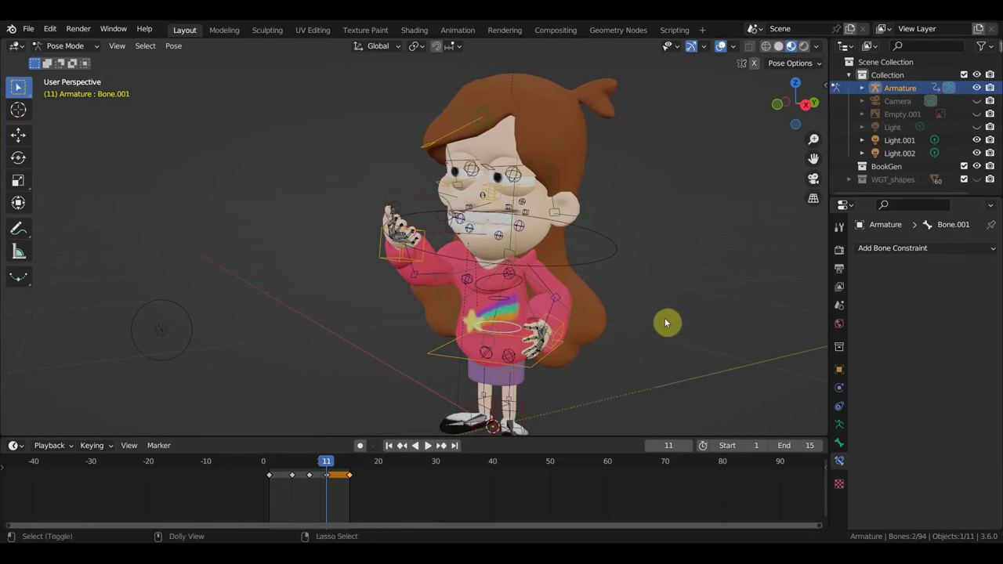
key("shift+ctrl+c")
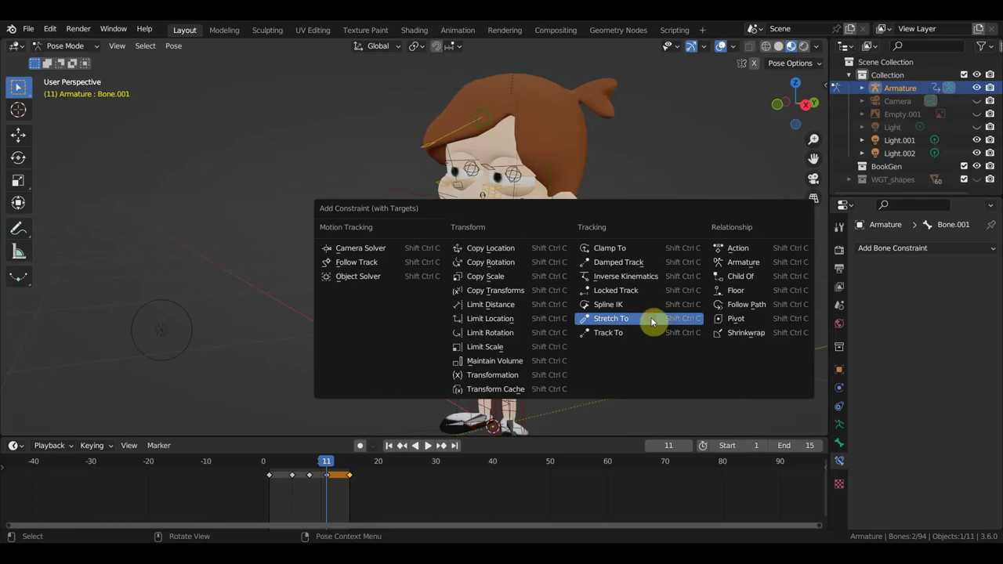
left_click(651, 320)
left_click_drag(963, 460, 931, 460)
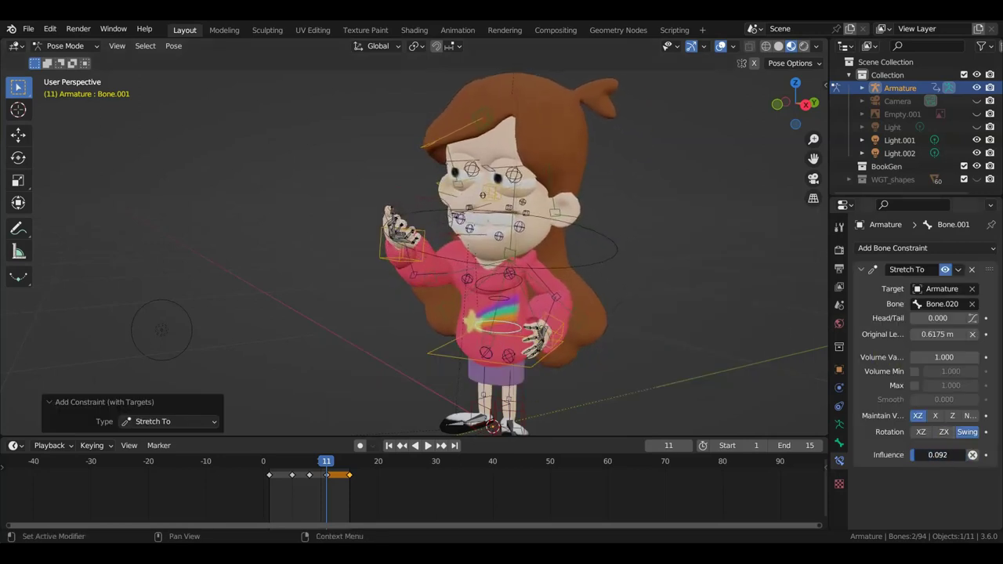
Test the stretch in playback, then key control bone Bone.020 at frame 1.
key("space")
left_click_drag(333, 468, 271, 470)
middle_click_drag(548, 227, 593, 253)
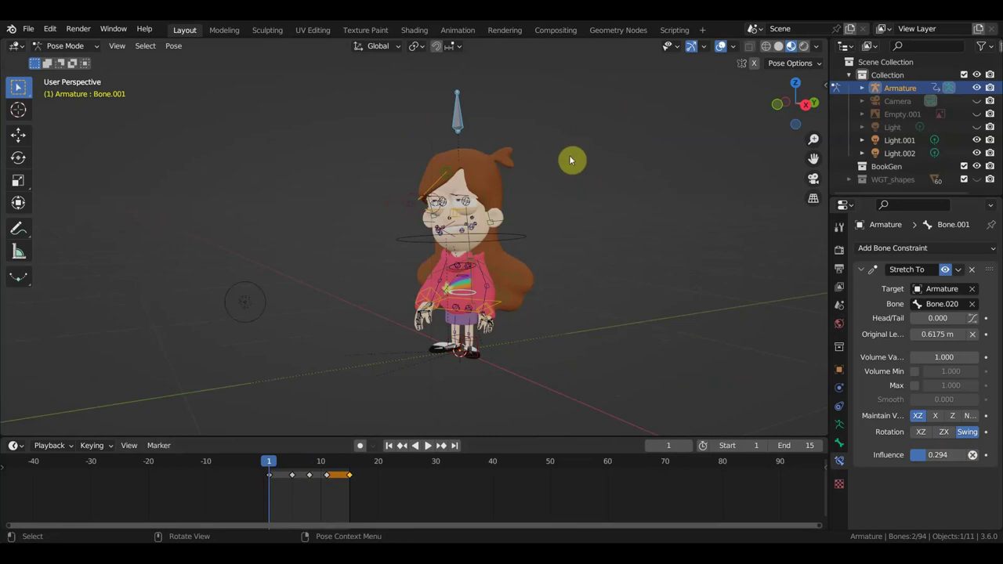
left_click(541, 182)
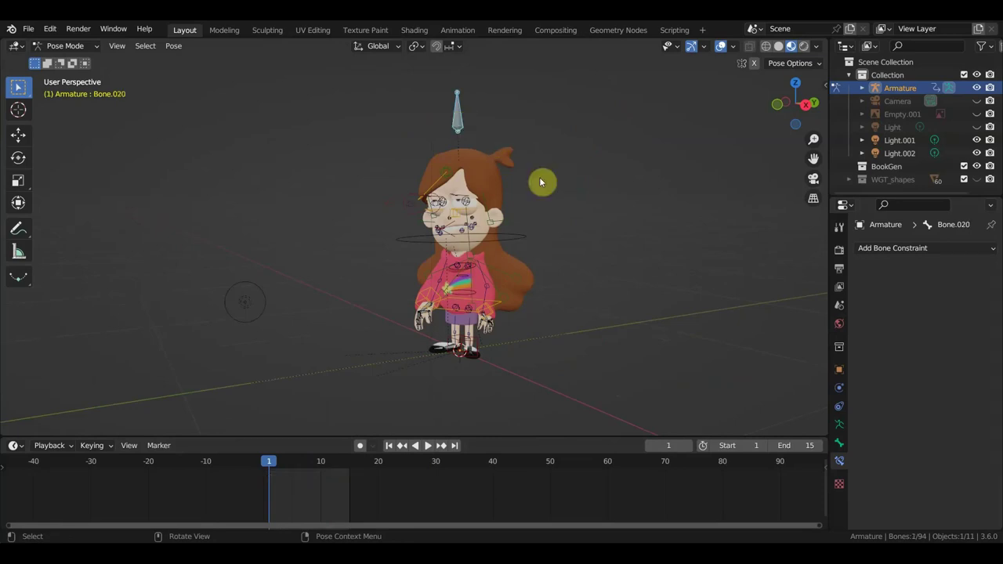
key("i")
left_click(558, 214)
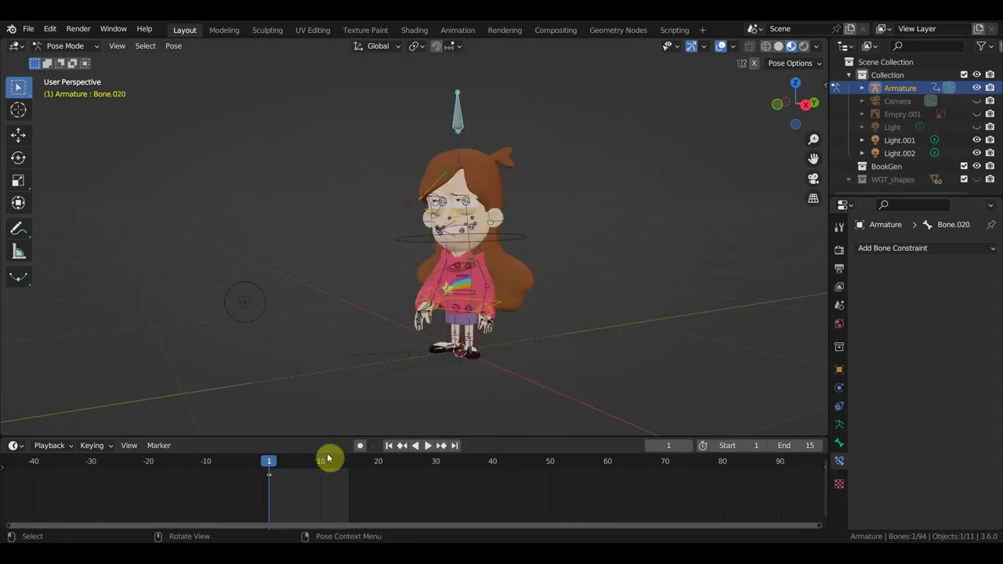
At frame 7, move the control bone forward and left of the head.
left_click(302, 468)
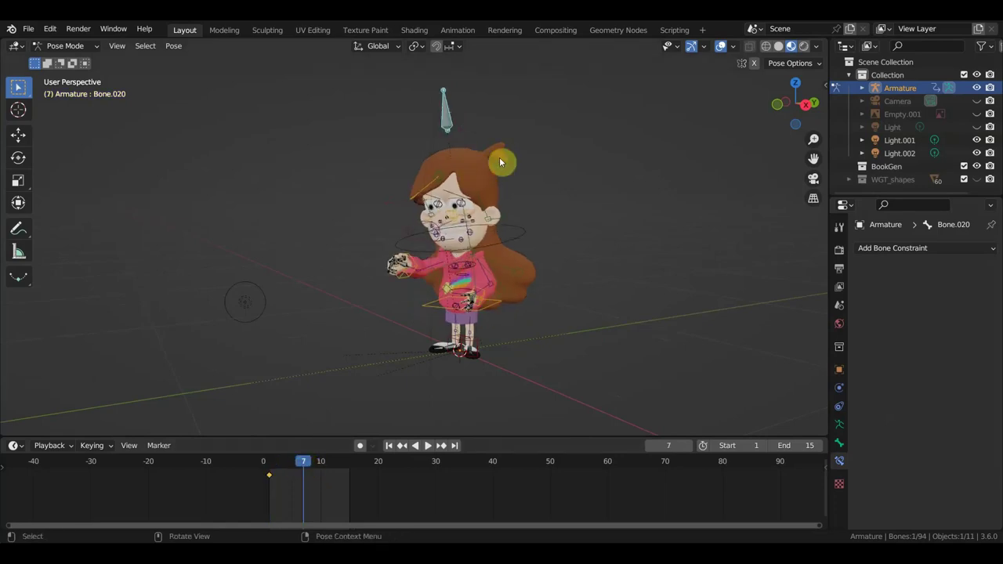
key("g")
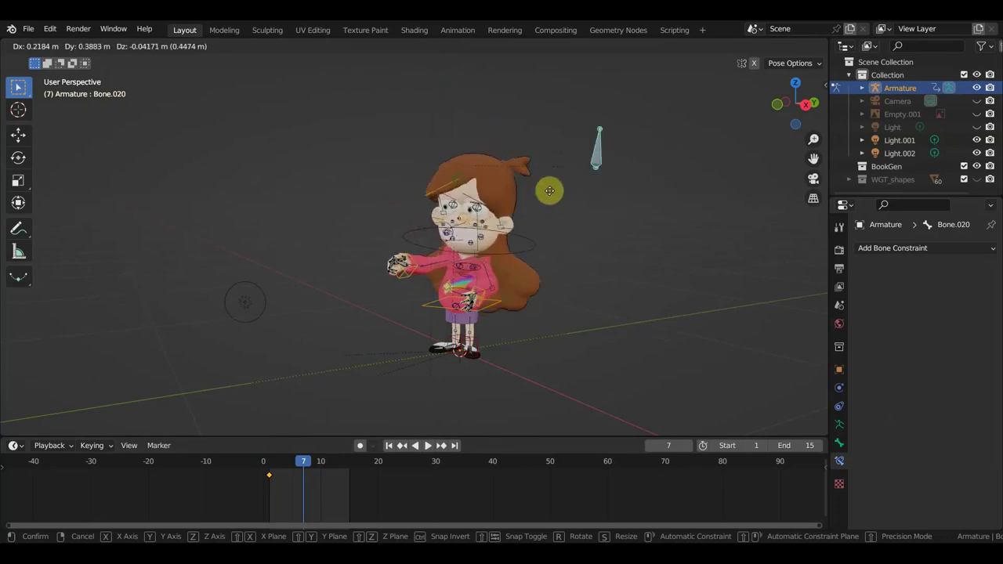
left_click(674, 165)
mouse_move(672, 168)
middle_mouse_down()
mouse_move(590, 189)
mouse_move(700, 184)
middle_mouse_up()
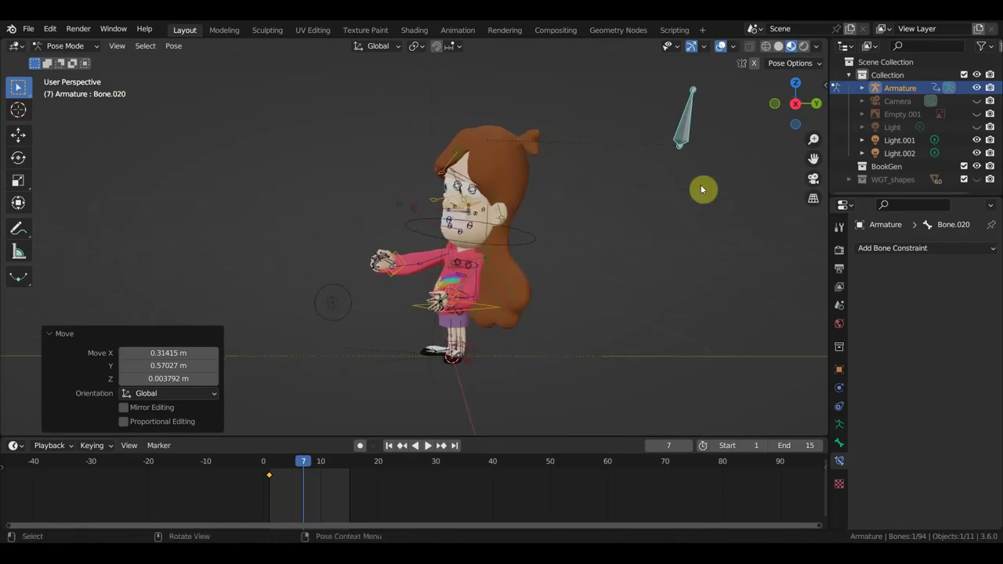
key("g")
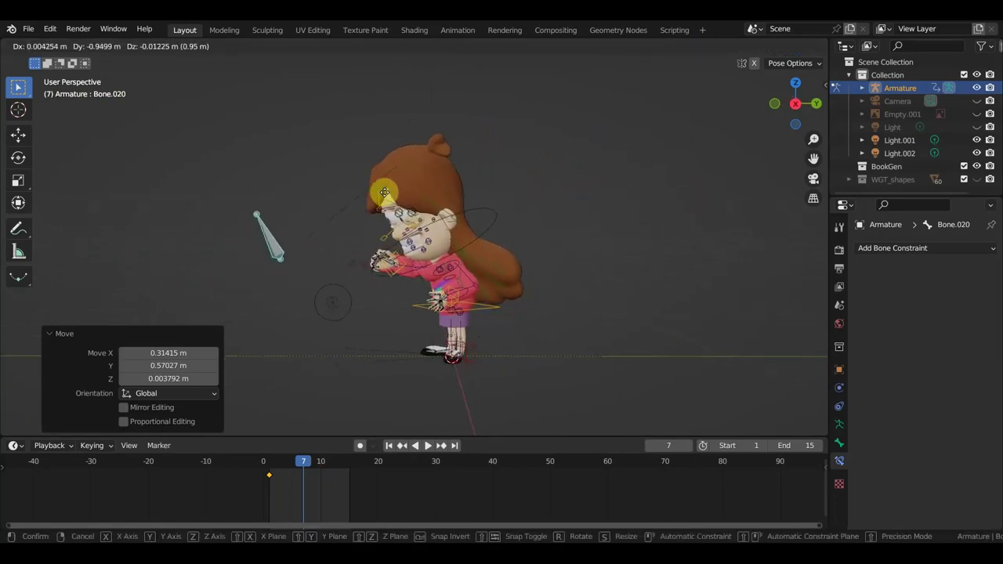
left_click(388, 204)
Reposition the control bone and key it at frame 13.
left_click(324, 463)
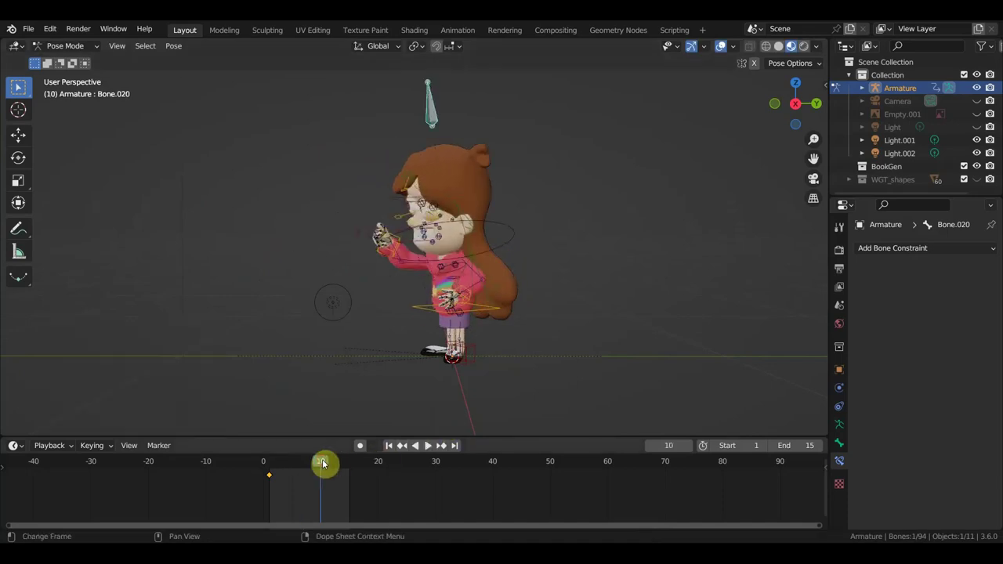
left_click_drag(322, 462, 336, 468)
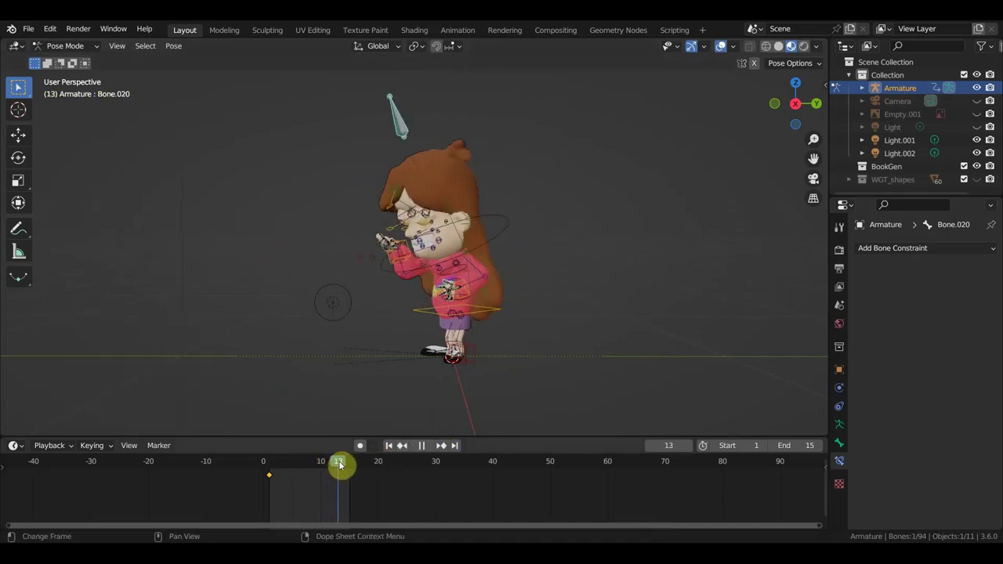
left_click_drag(337, 468, 339, 467)
key("g")
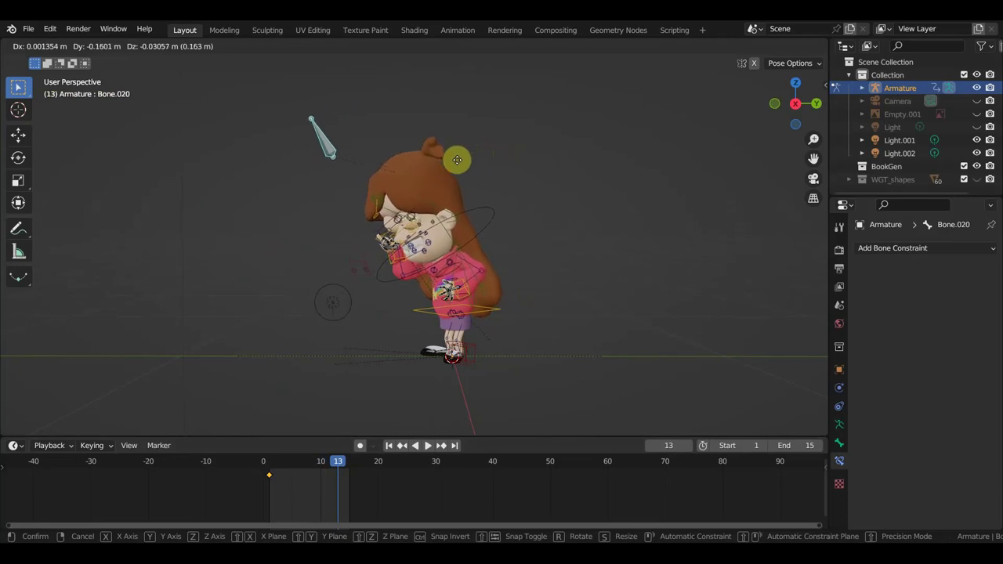
left_click(460, 156)
key("i")
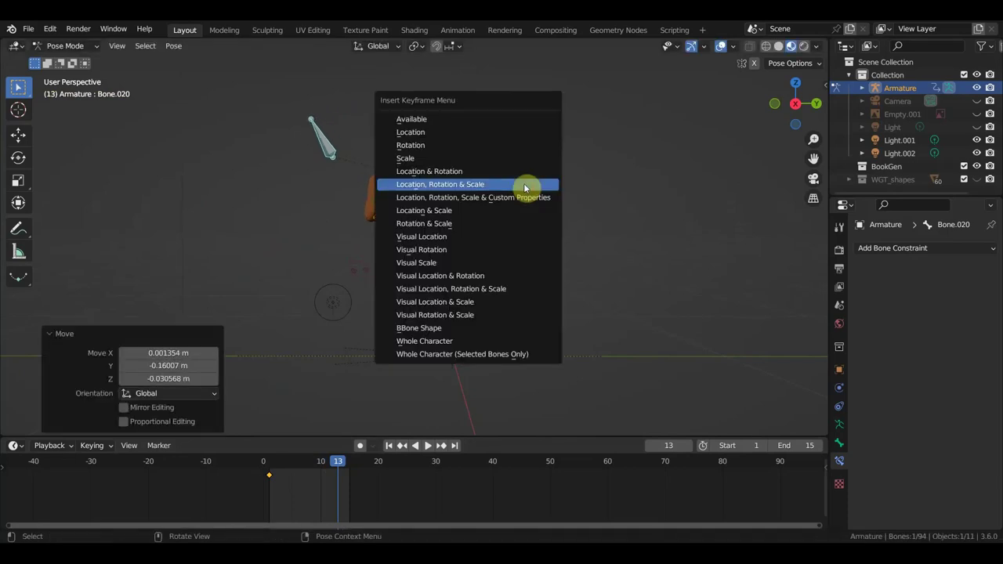
left_click(523, 184)
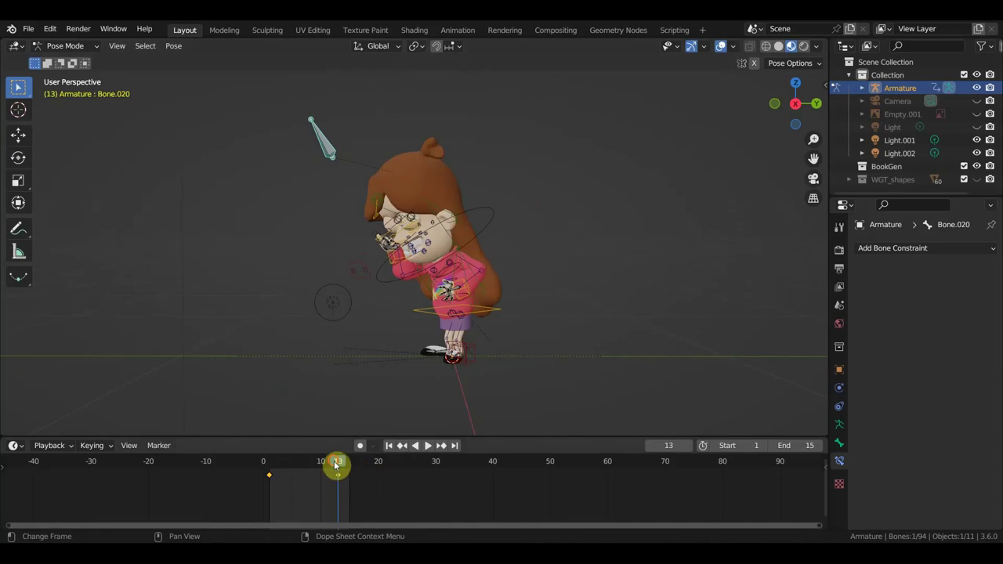
After playback, reset the control bone's location and key it at frame 11, checking frames 11–15.
key("space")
left_click_drag(309, 460, 334, 453)
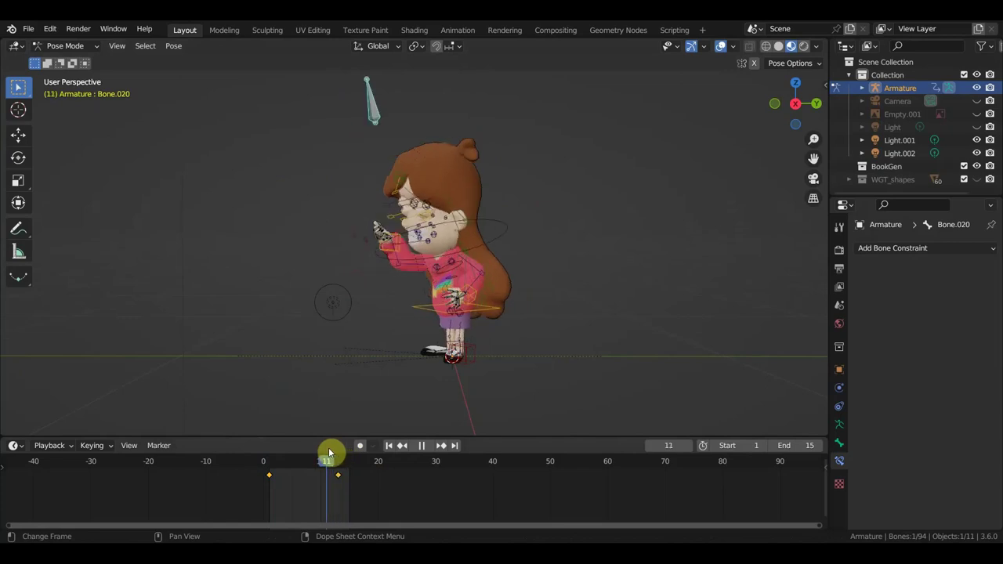
left_click_drag(331, 453, 328, 453)
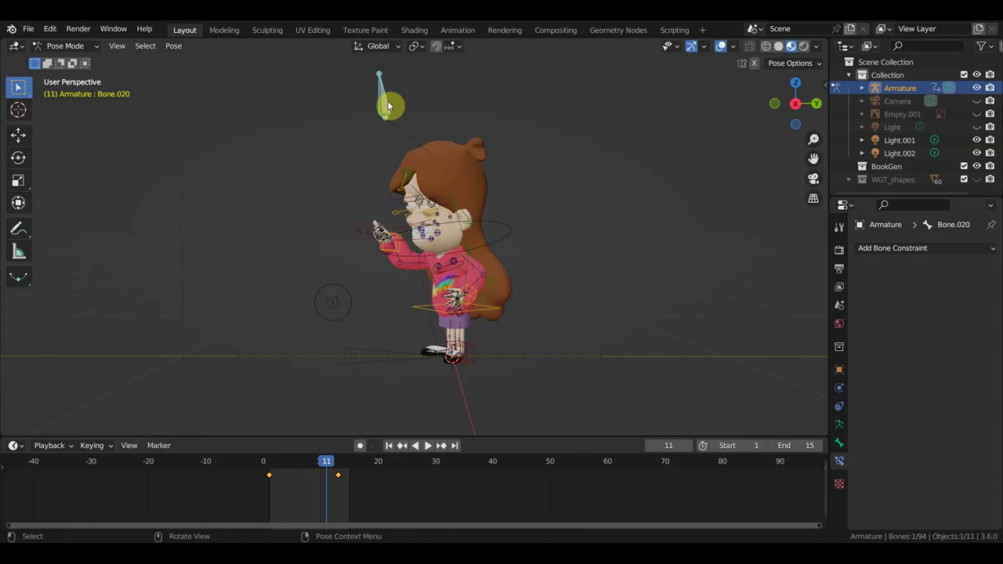
key("alt+g")
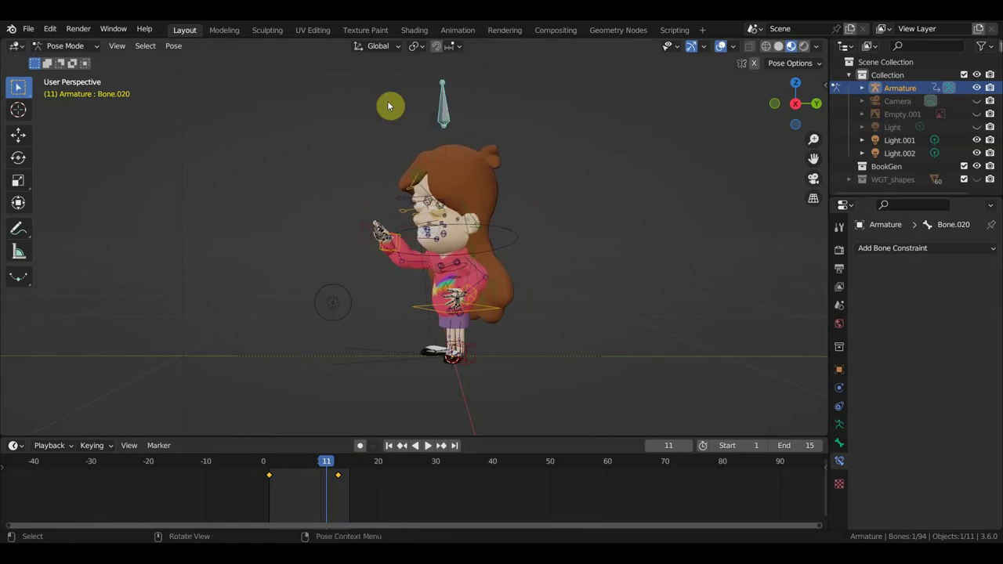
key("i")
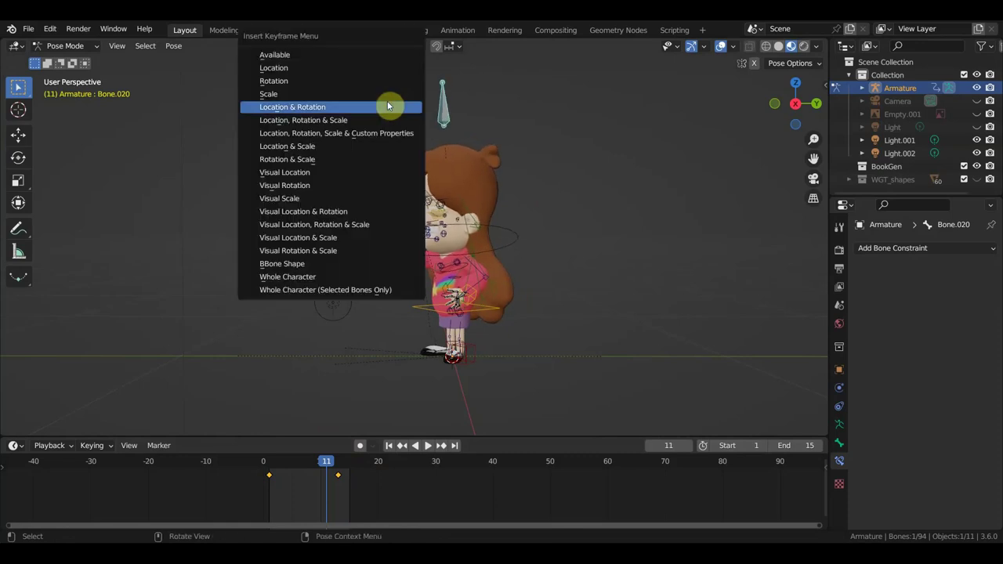
left_click(381, 120)
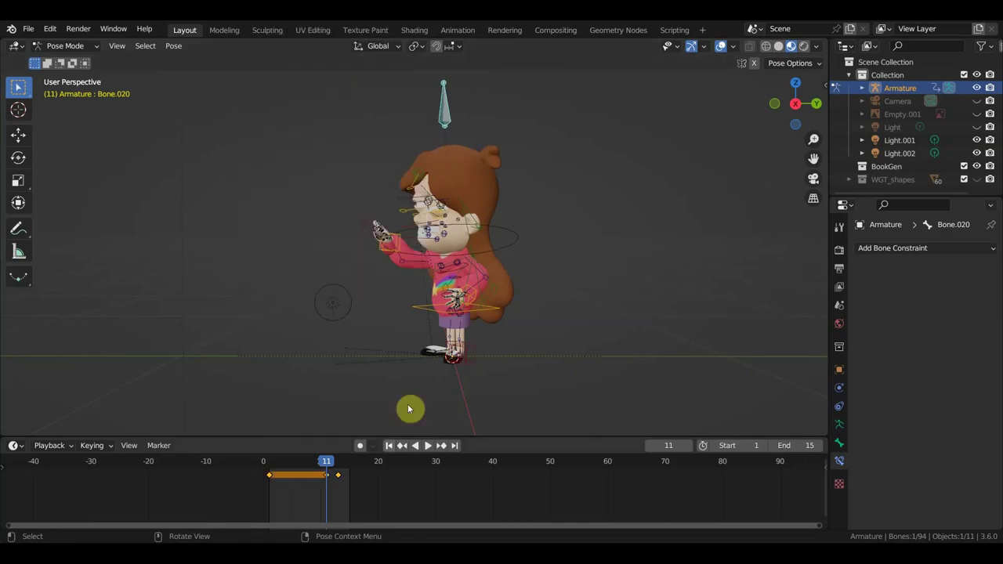
mouse_move(327, 462)
left_mouse_down()
mouse_move(358, 463)
mouse_move(329, 461)
mouse_move(338, 450)
mouse_move(363, 459)
mouse_move(329, 455)
mouse_move(350, 459)
mouse_move(320, 446)
mouse_move(347, 445)
mouse_move(308, 437)
mouse_move(336, 446)
left_mouse_up()
Box-select the control bone's keyframes in the timeline and delete them.
middle_click_drag(491, 365, 567, 360)
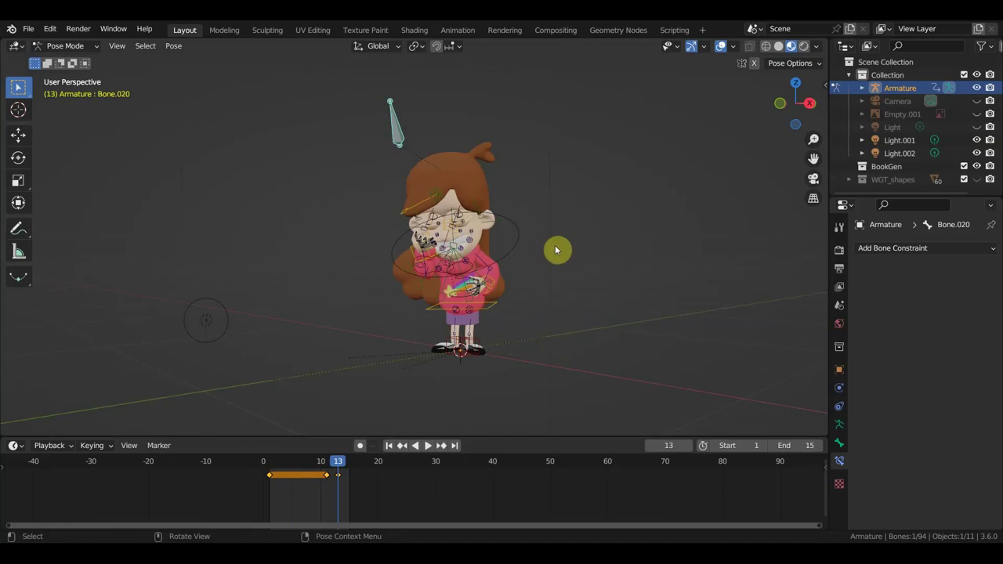
left_click_drag(399, 500, 241, 461)
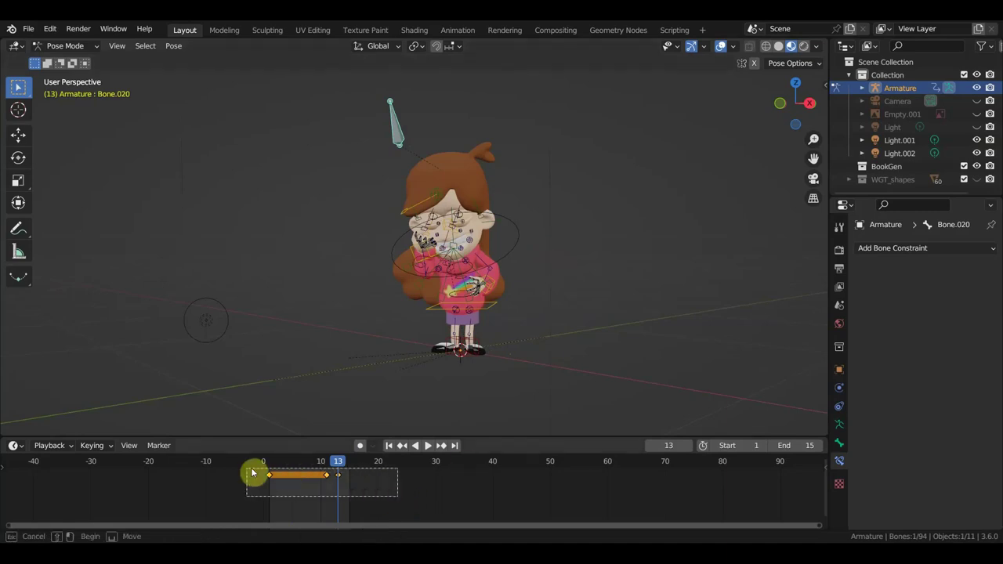
key("Delete")
Remove Bone.001's Stretch To constraint, then add the hip ring bone to the selection.
mouse_move(504, 343)
middle_mouse_down()
mouse_move(418, 322)
mouse_move(484, 319)
mouse_move(502, 330)
middle_mouse_up()
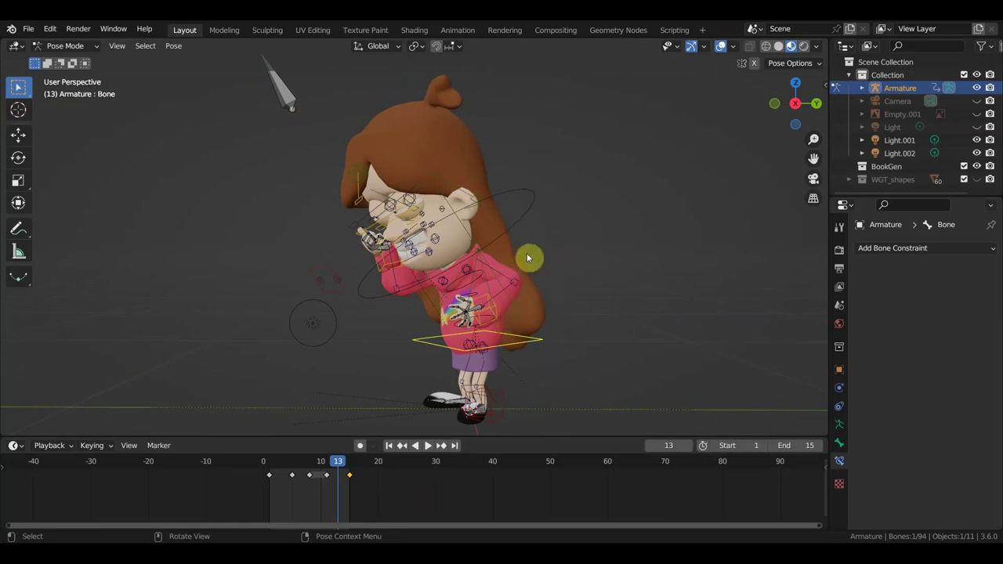
left_click(477, 322)
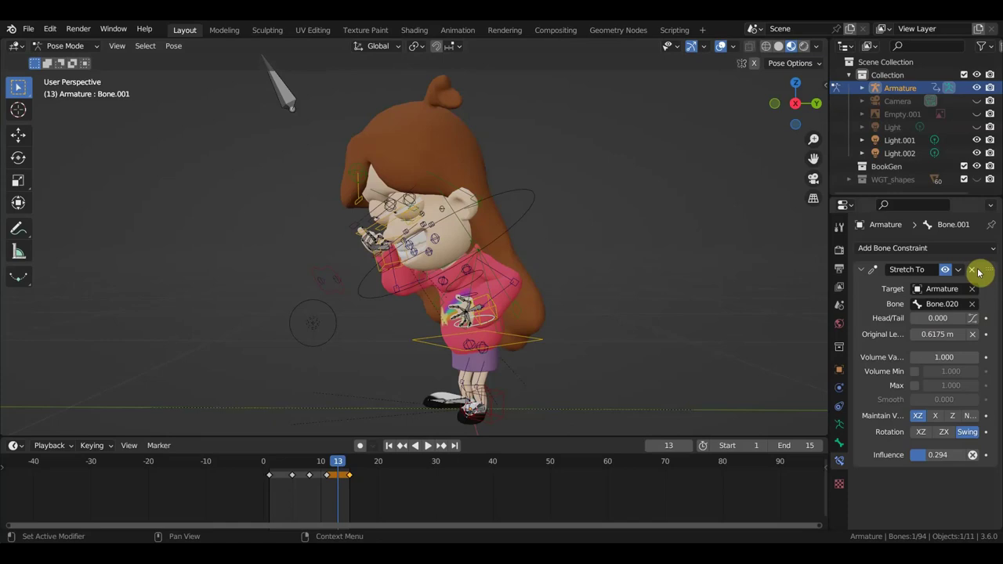
left_click(971, 269)
middle_click_drag(352, 153, 339, 116)
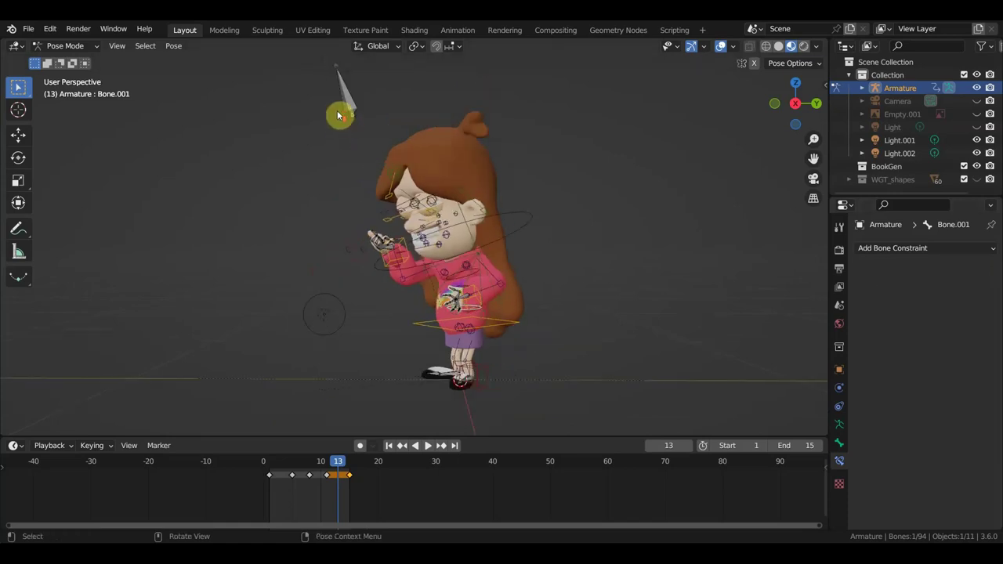
left_click(505, 328, "shift")
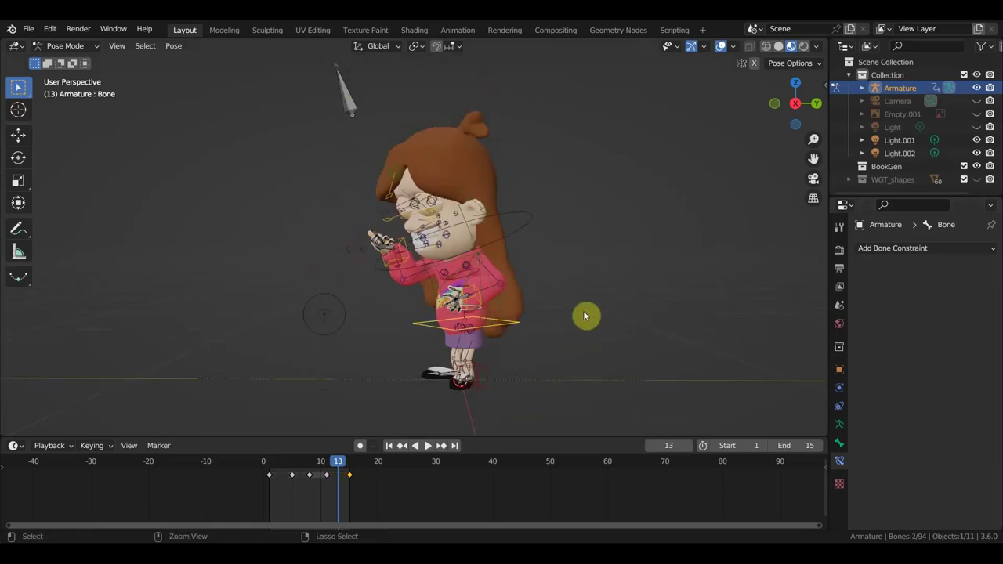
Add a Stretch To constraint to the hip bone.
key("ctrl+p")
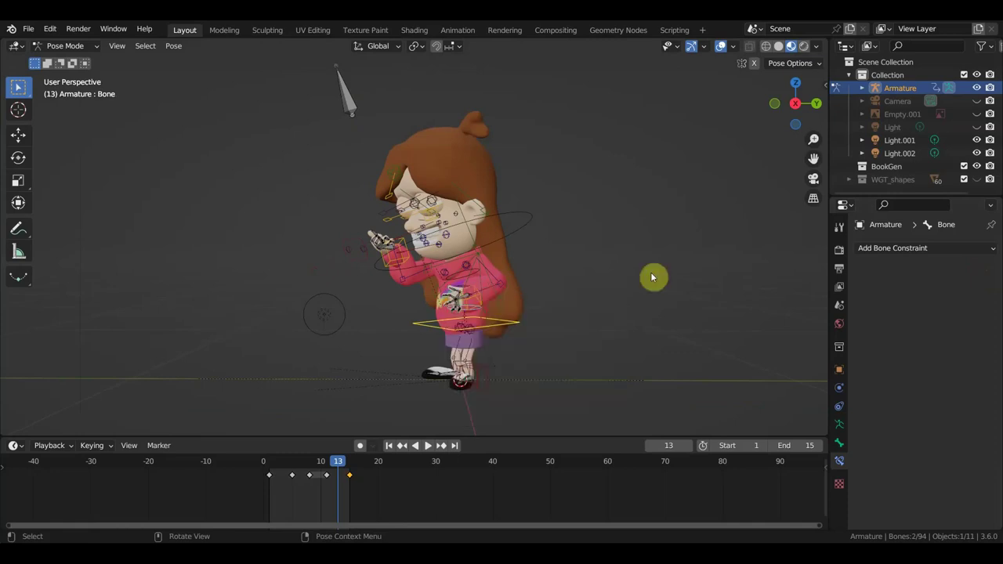
key("shift+ctrl+c")
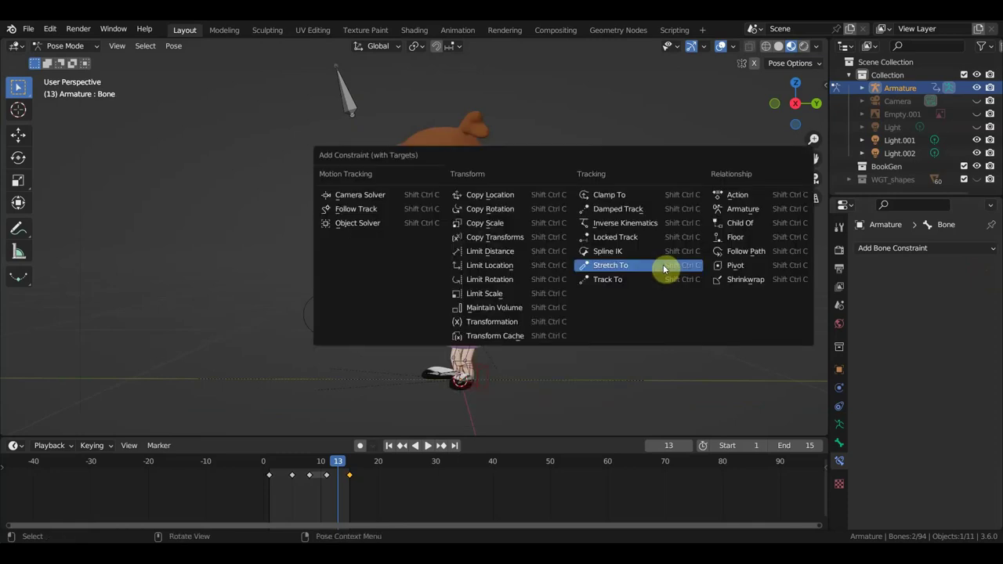
left_click(662, 266)
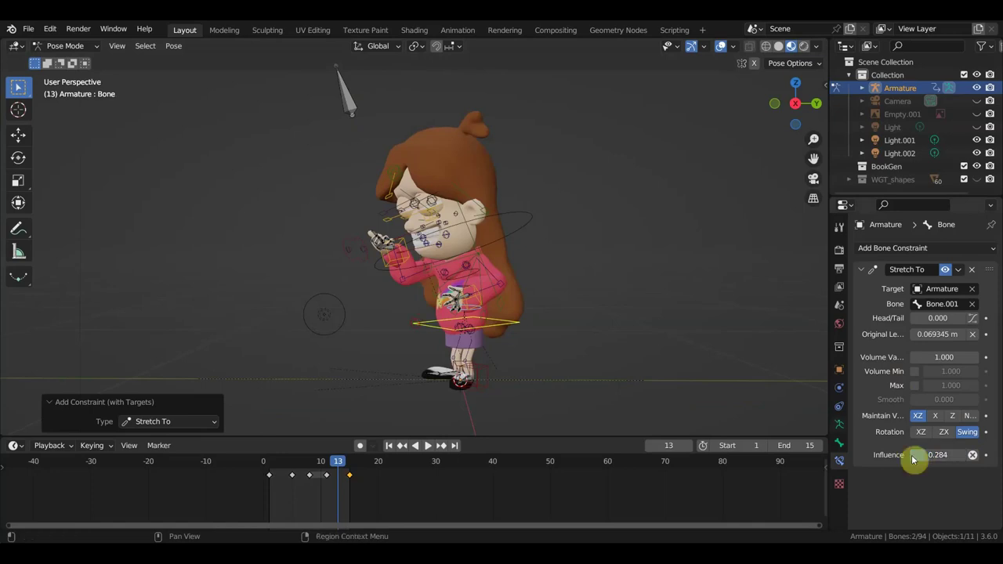
middle_click_drag(553, 363, 614, 369)
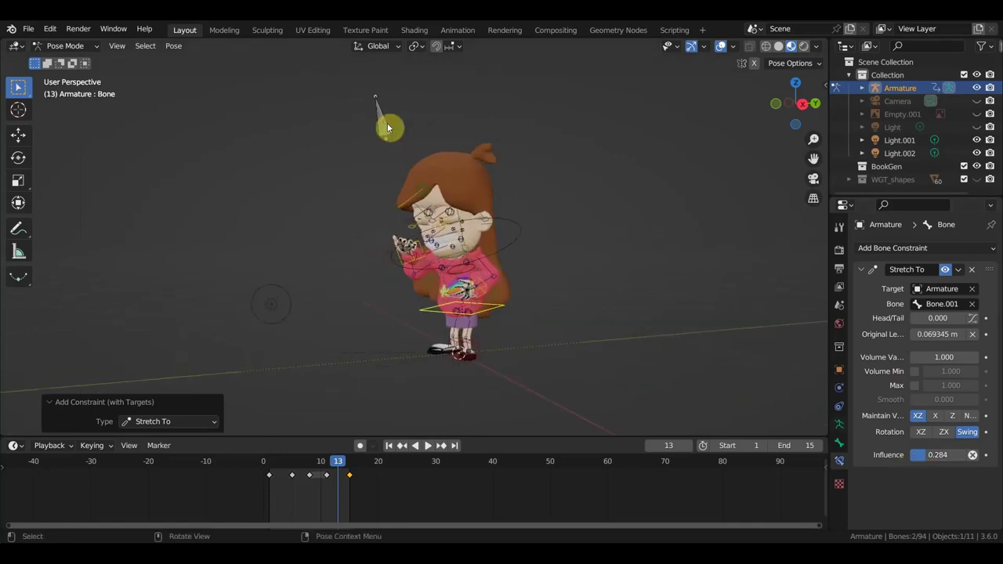
Move control bone Bone.020 away and back toward the head to test the stretch.
left_click(388, 126)
key("g")
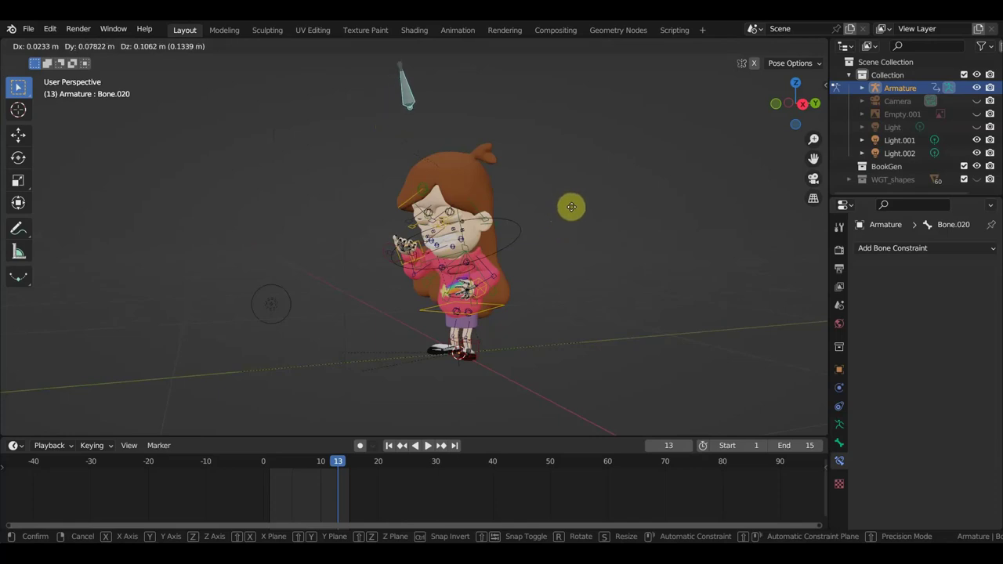
left_click(593, 217)
middle_click_drag(593, 217, 535, 231)
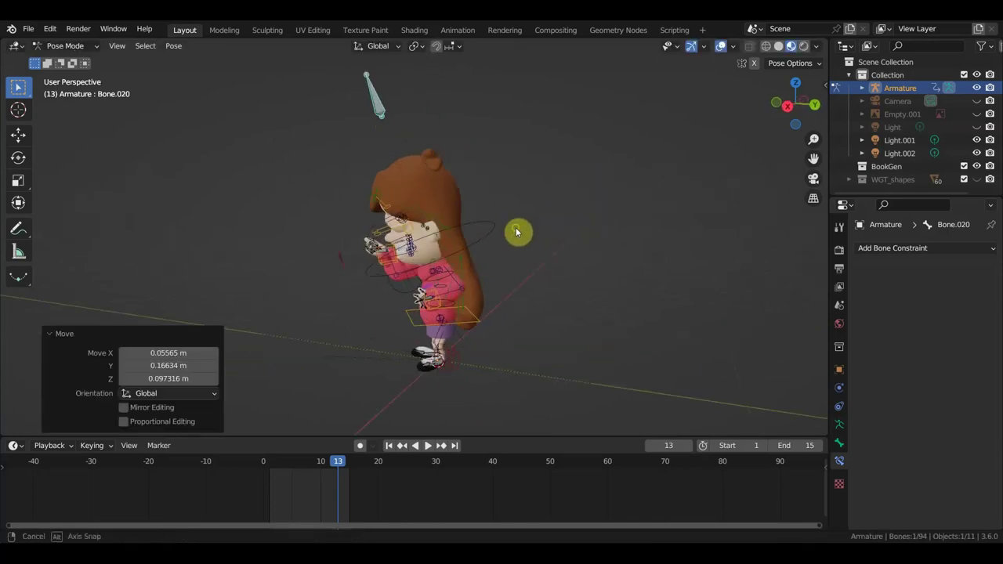
key("g")
left_click_drag(641, 224, 537, 232)
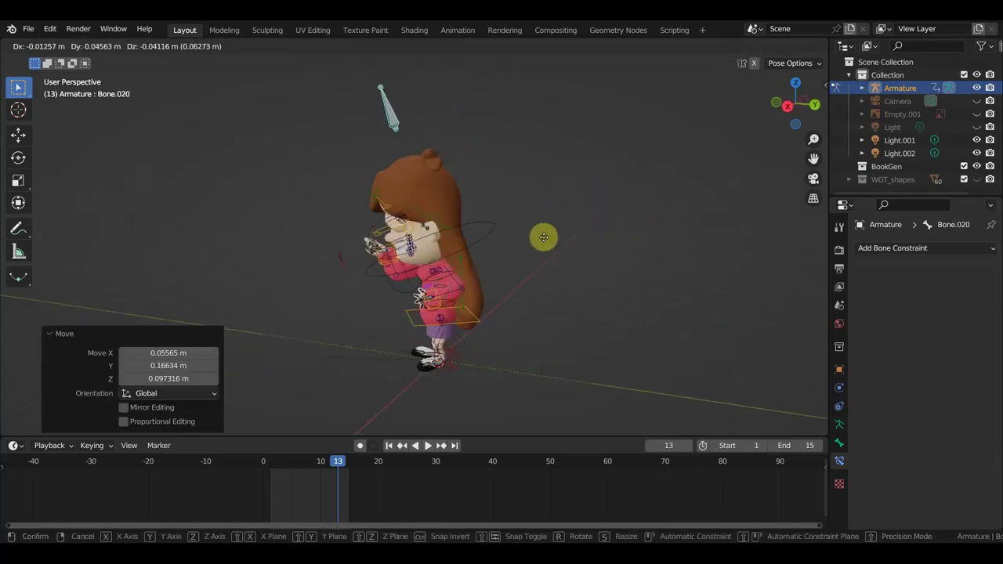
left_click(538, 232)
mouse_move(538, 235)
middle_mouse_down()
mouse_move(643, 233)
mouse_move(619, 268)
mouse_move(604, 268)
middle_mouse_up()
Delete the hip bone's Stretch To constraint.
scroll(629, 237, "up", 2)
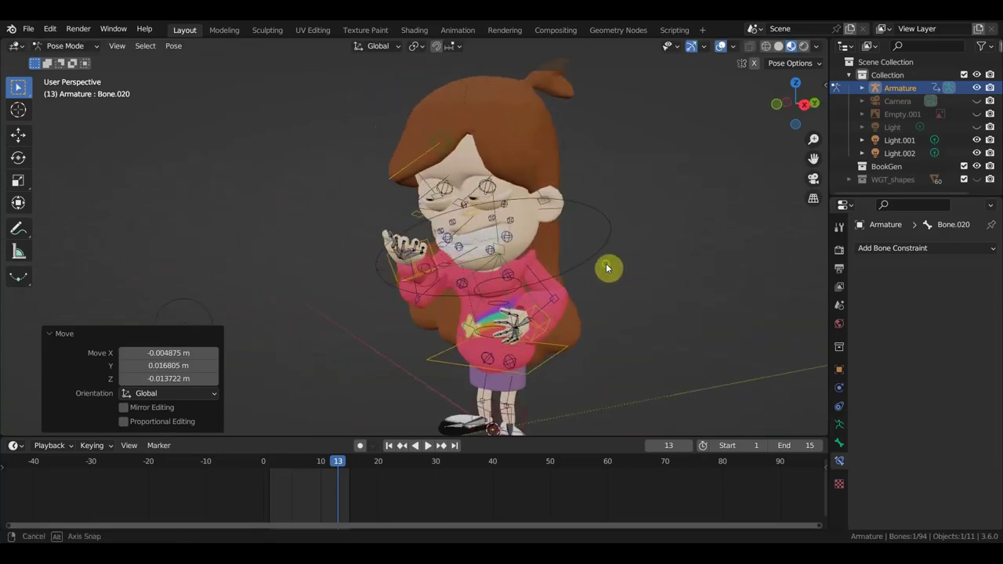
left_click(524, 369)
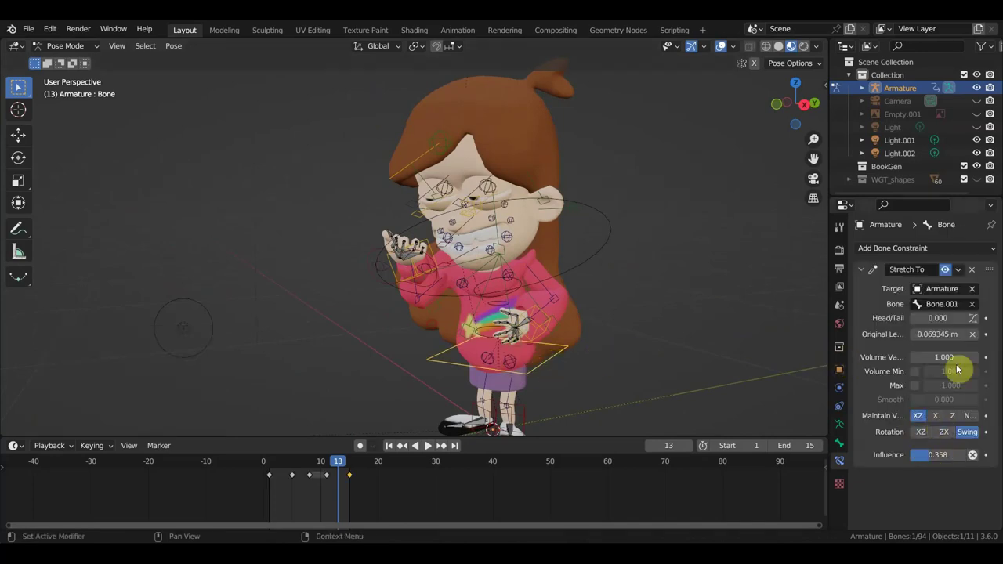
left_click(972, 269)
scroll(637, 334, "down", 3)
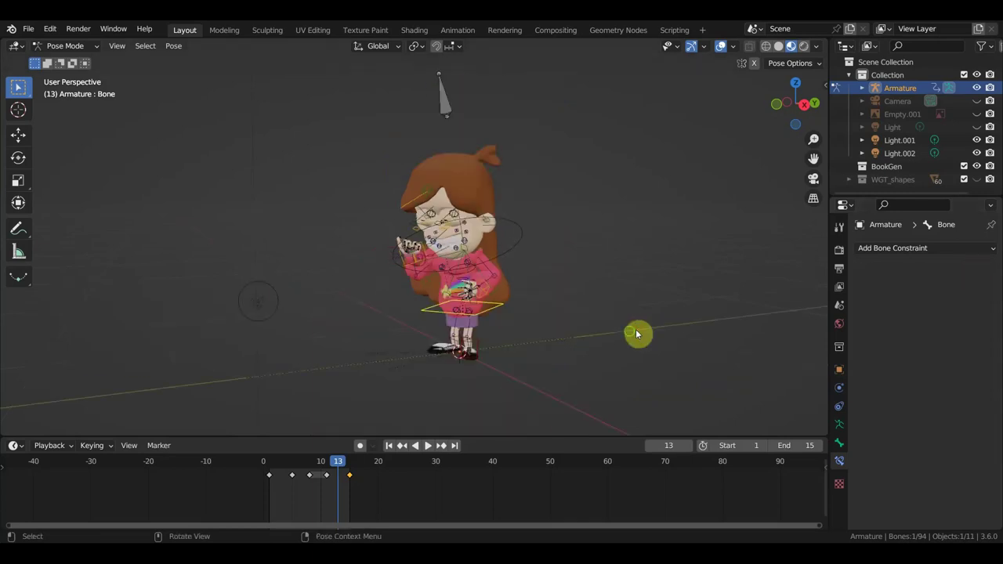
Select hair bone Bone.039 together with control bone Bone.020 as the active bone.
mouse_move(637, 334)
middle_mouse_down()
mouse_move(422, 338)
mouse_move(403, 306)
middle_mouse_up()
scroll(586, 331, "up", 3)
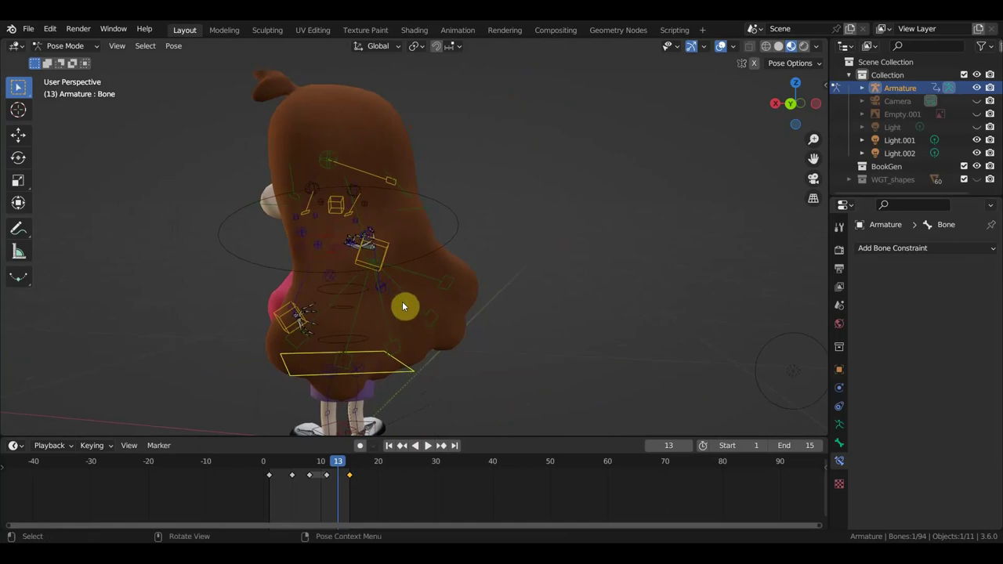
left_click(361, 225, "shift")
mouse_move(361, 226)
middle_mouse_down()
mouse_move(542, 271)
mouse_move(598, 274)
middle_mouse_up()
scroll(597, 273, "down", 3)
left_click(452, 210)
Add a Stretch To constraint to hair bone Bone.039 and lower its influence to about 0.1.
left_click(444, 226, "shift")
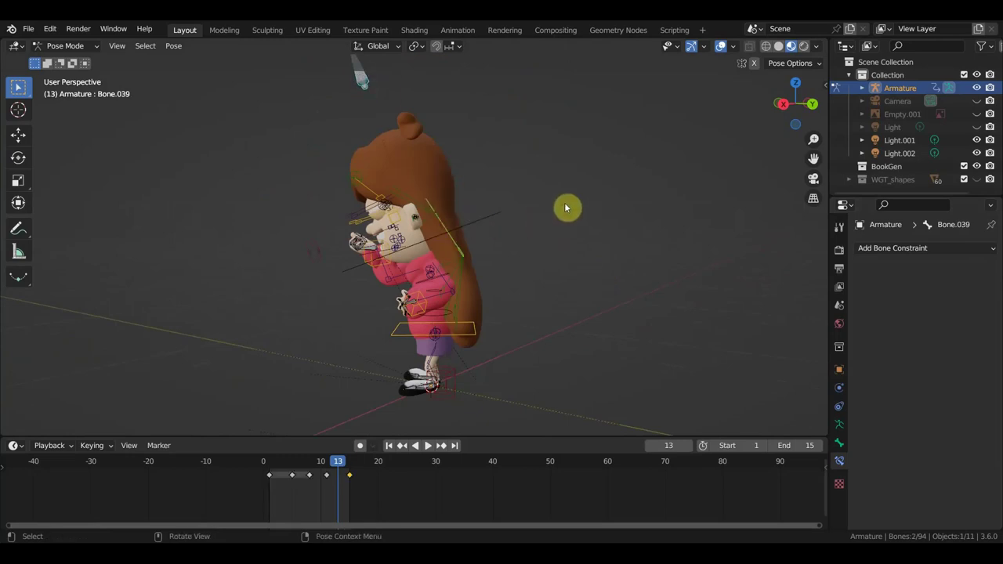
key("ctrl+shift+c")
left_click(561, 202)
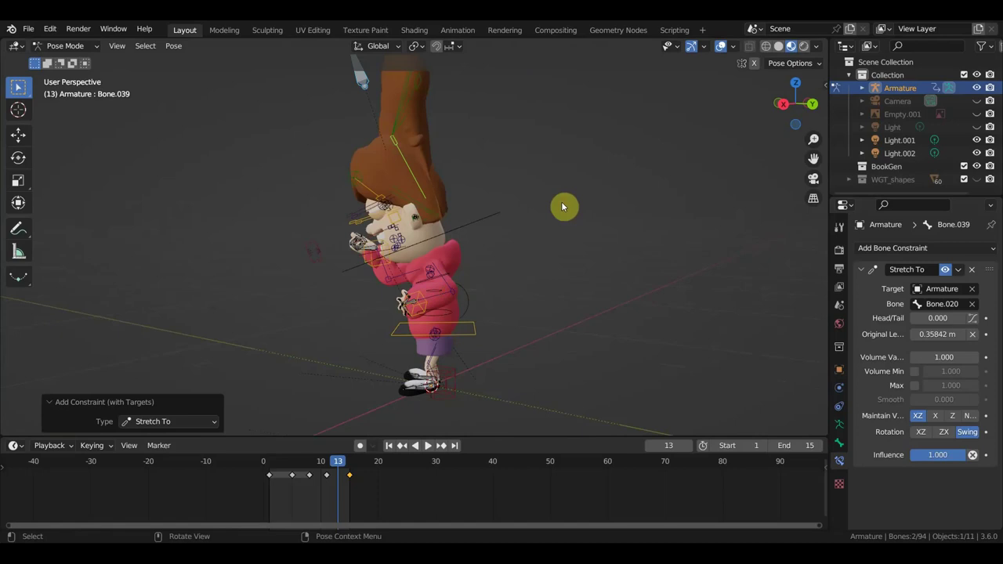
left_click_drag(964, 456, 915, 455)
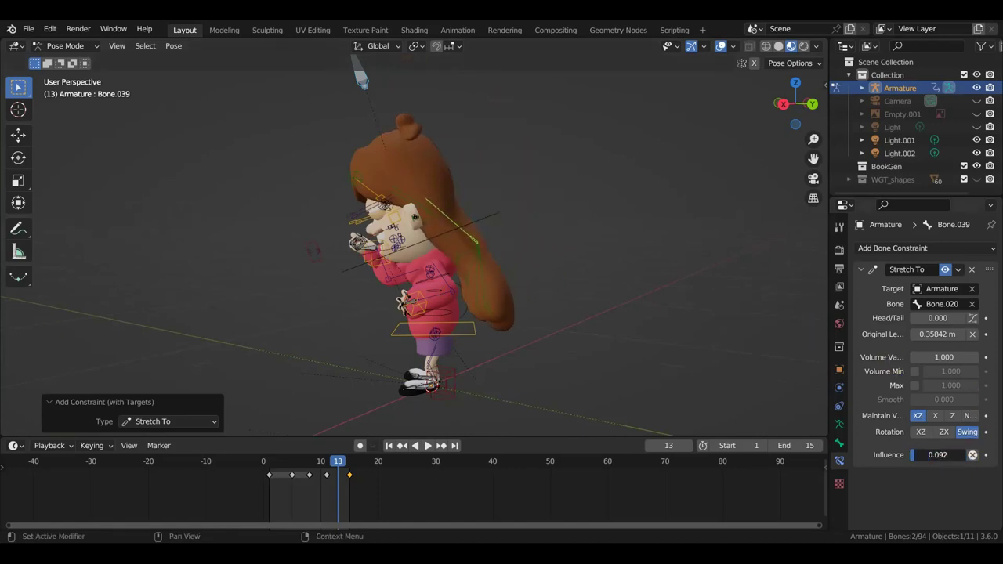
Move control bone Bone.020 to test the hair stretch, checking from the back.
middle_click_drag(705, 389, 647, 363)
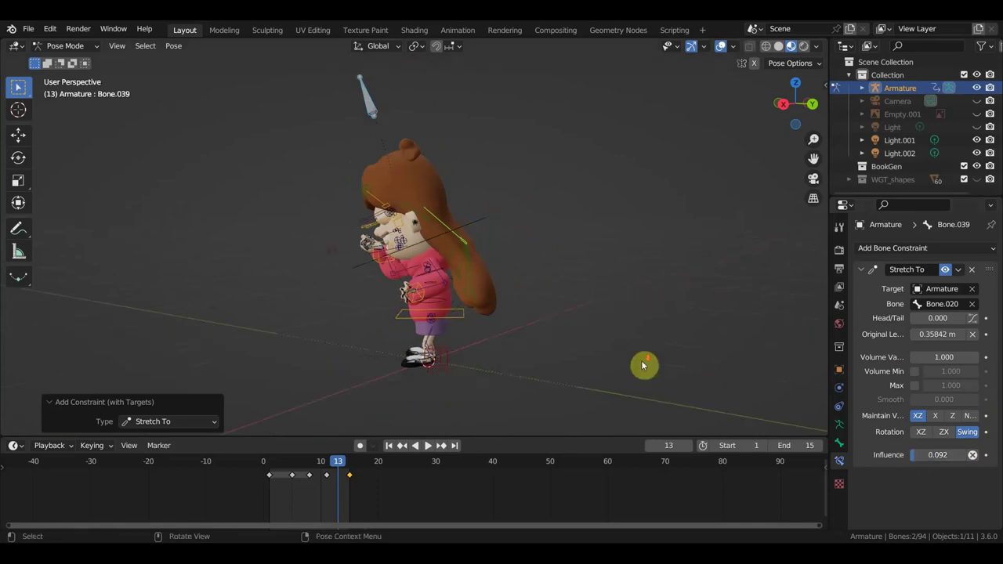
left_click(371, 107)
key("g")
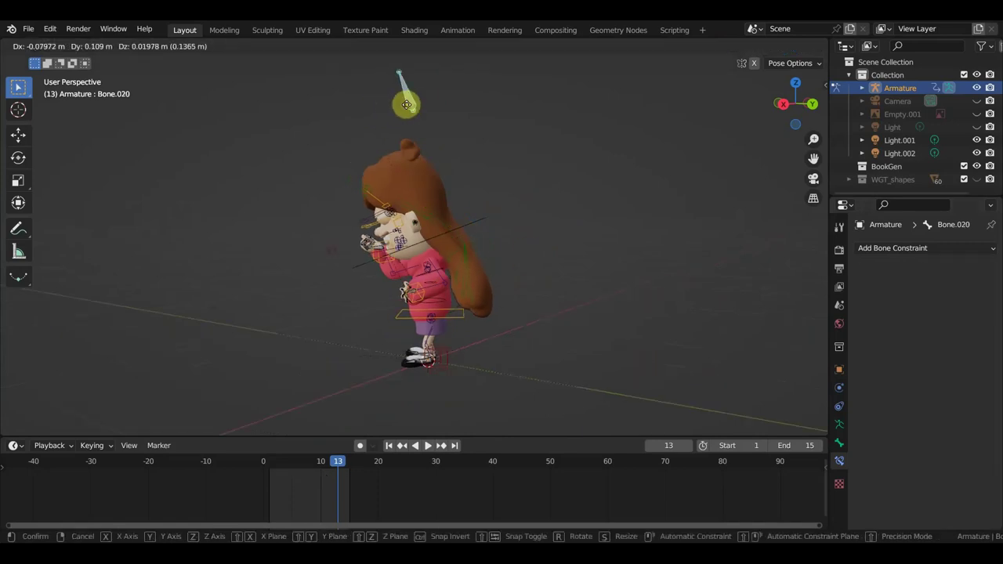
left_click(394, 139)
middle_click_drag(421, 157, 290, 171)
key("g")
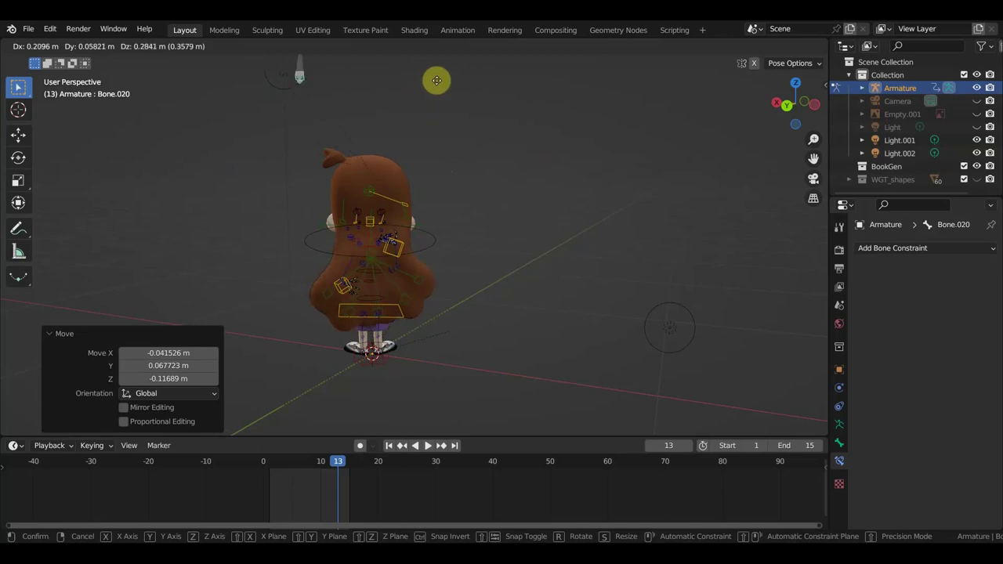
left_click(603, 290)
Make further test moves of Bone.020 from side and back views.
middle_click_drag(585, 300, 694, 293)
key("g")
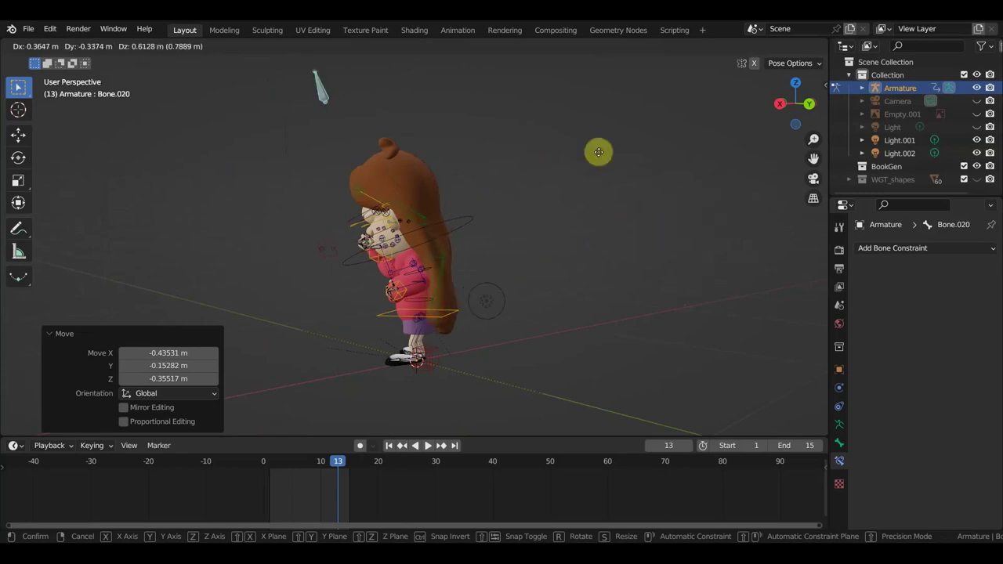
left_click(651, 156)
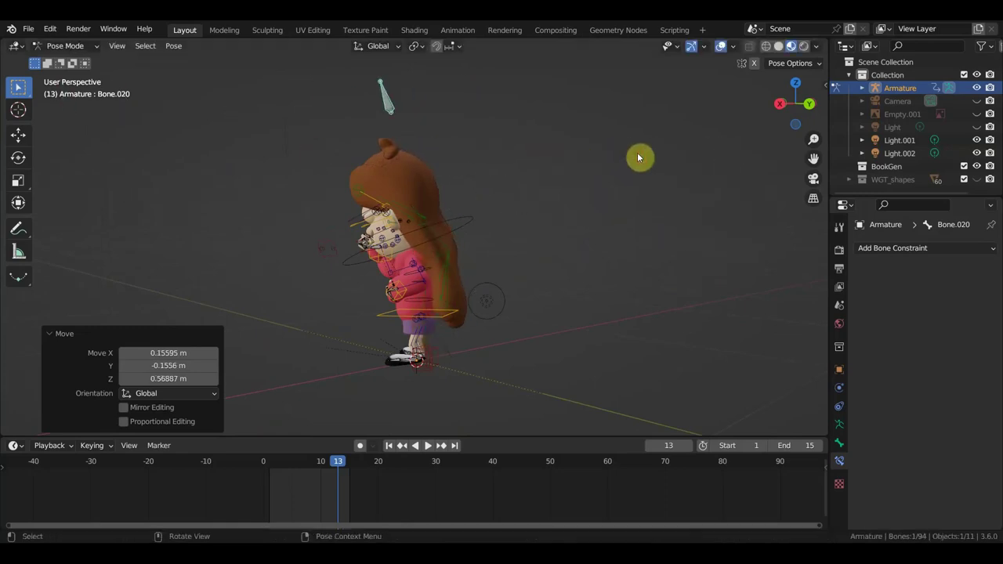
middle_click_drag(637, 156, 603, 193)
key("g")
left_click(497, 183)
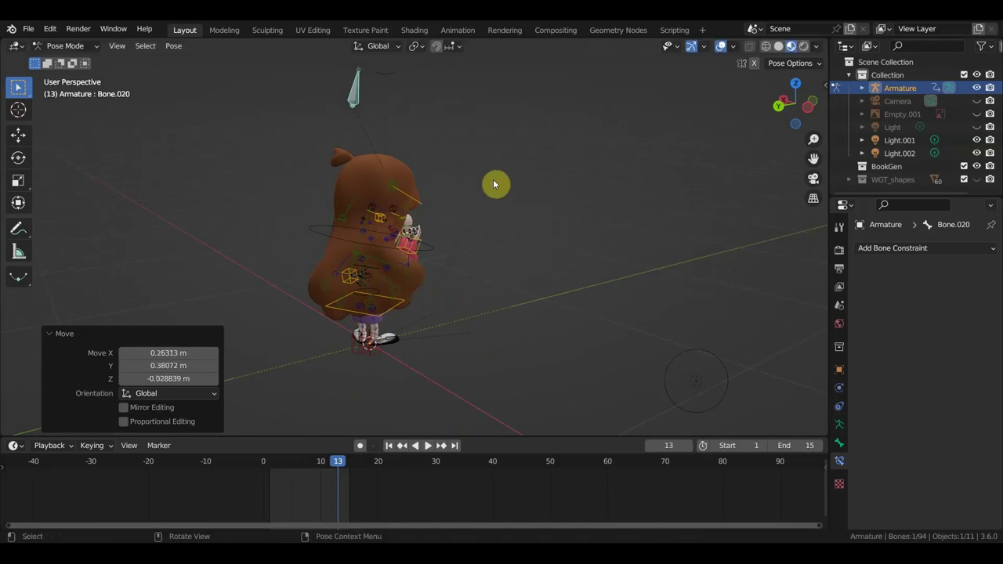
middle_click_drag(497, 183, 570, 222)
key("g")
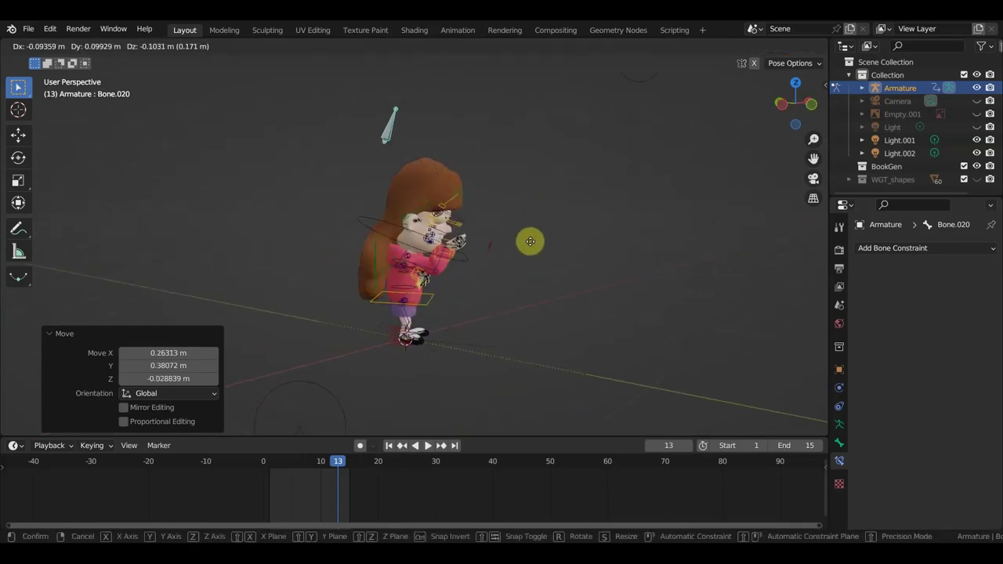
left_click(574, 248)
scroll(548, 241, "up", 2)
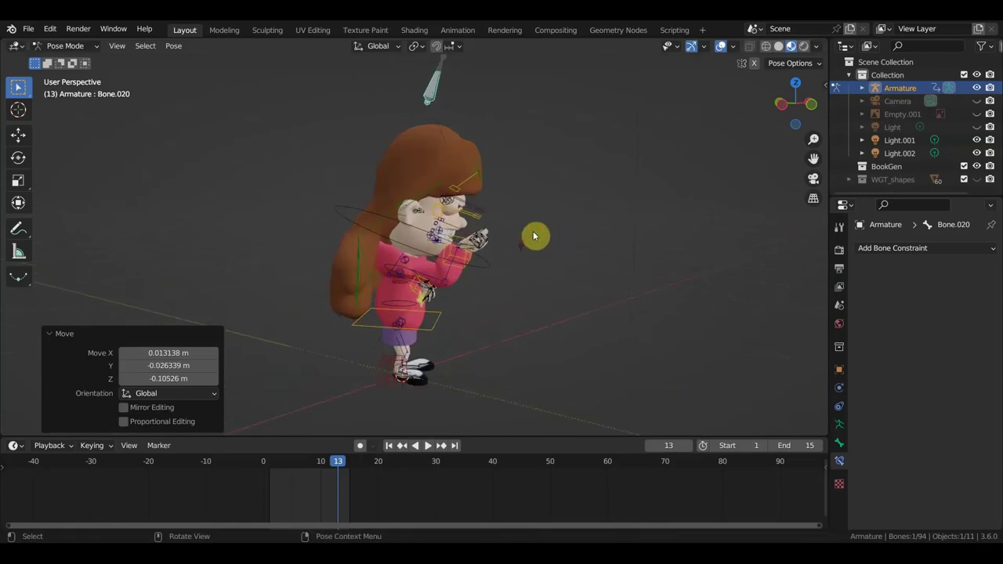
middle_click_drag(536, 236, 782, 265)
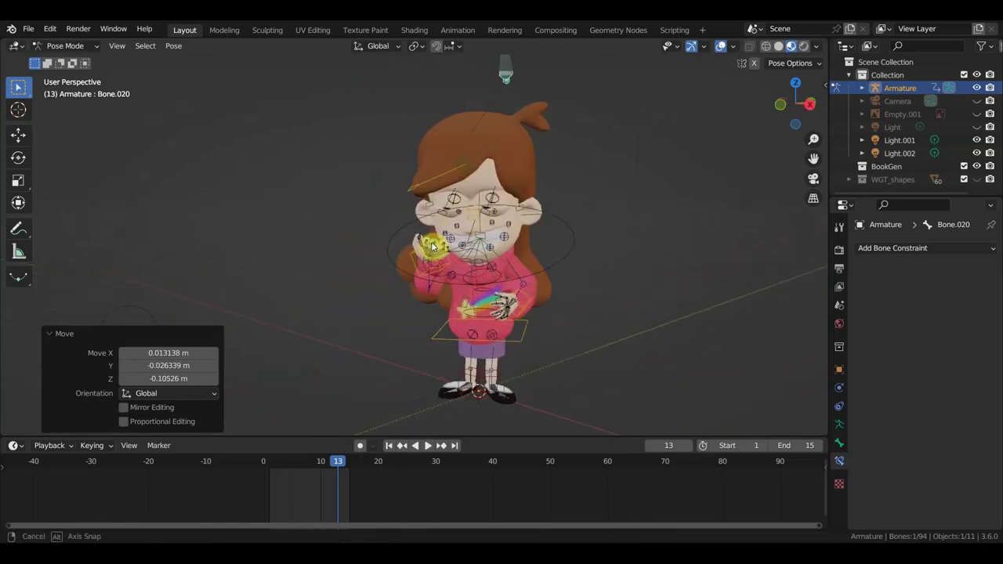
middle_click_drag(554, 241, 432, 249)
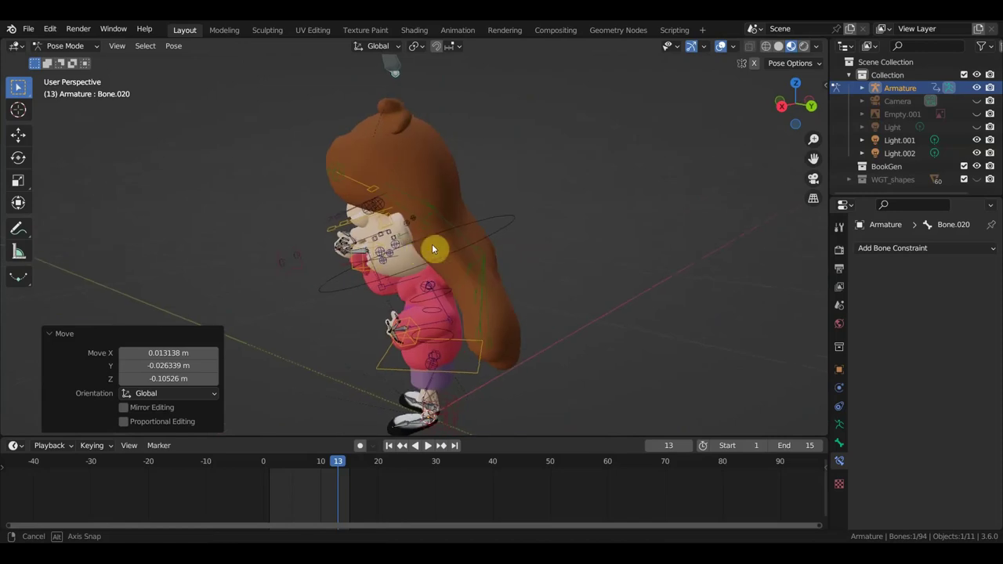
Delete Bone.039's Stretch To constraint, then select Bone.053.
left_click(462, 227)
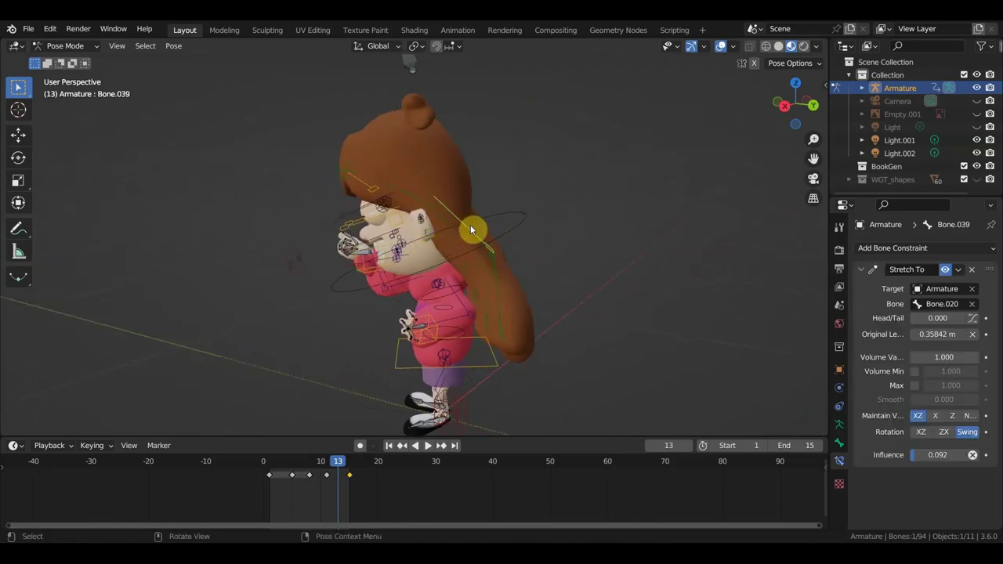
left_click(972, 269)
mouse_move(790, 353)
middle_mouse_down()
mouse_move(792, 338)
mouse_move(672, 359)
middle_mouse_up()
scroll(650, 354, "up", 2)
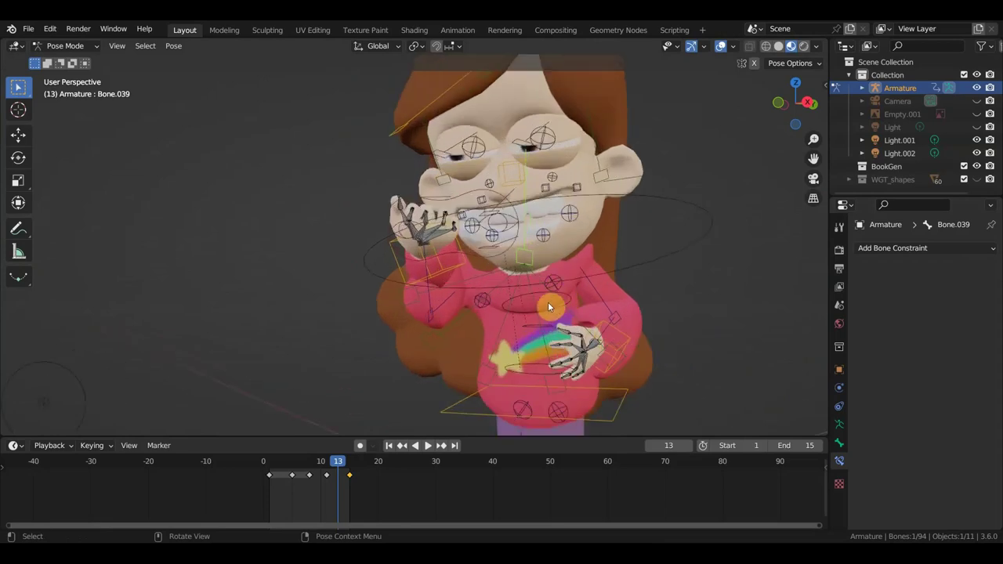
left_click(539, 291)
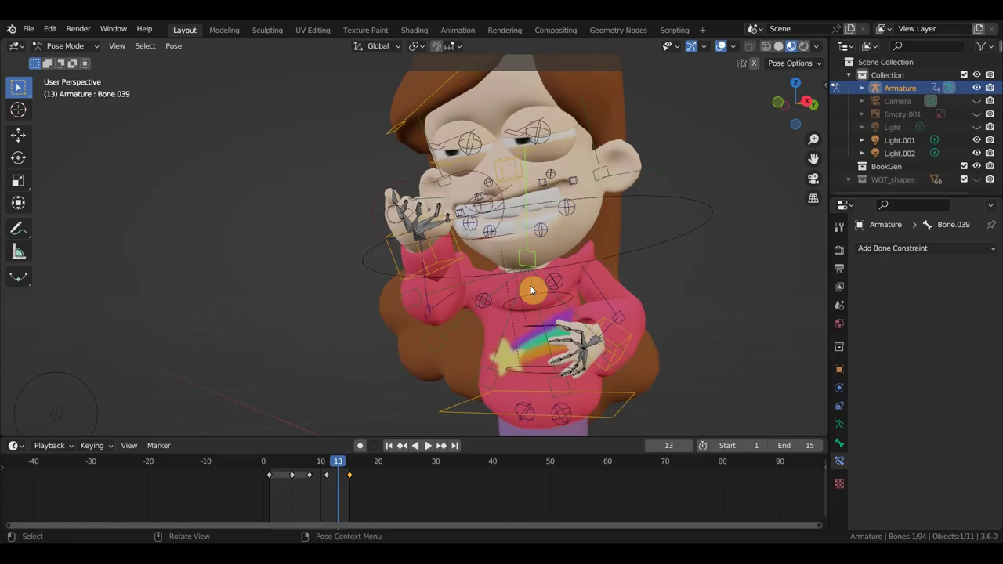
Rotate the chest bone and Bone.003 to tilt the upper body.
key("r")
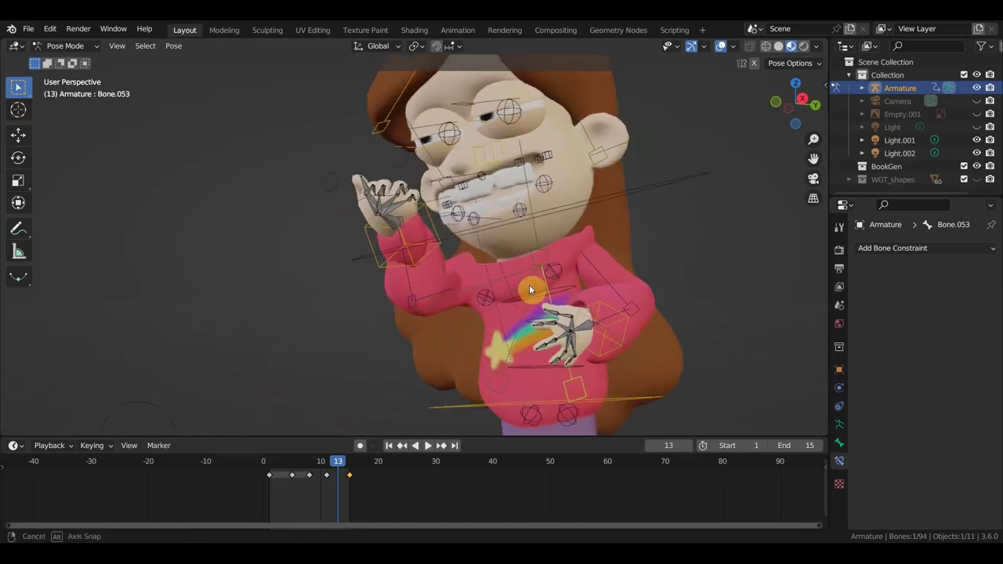
left_click(539, 291)
left_click(538, 290)
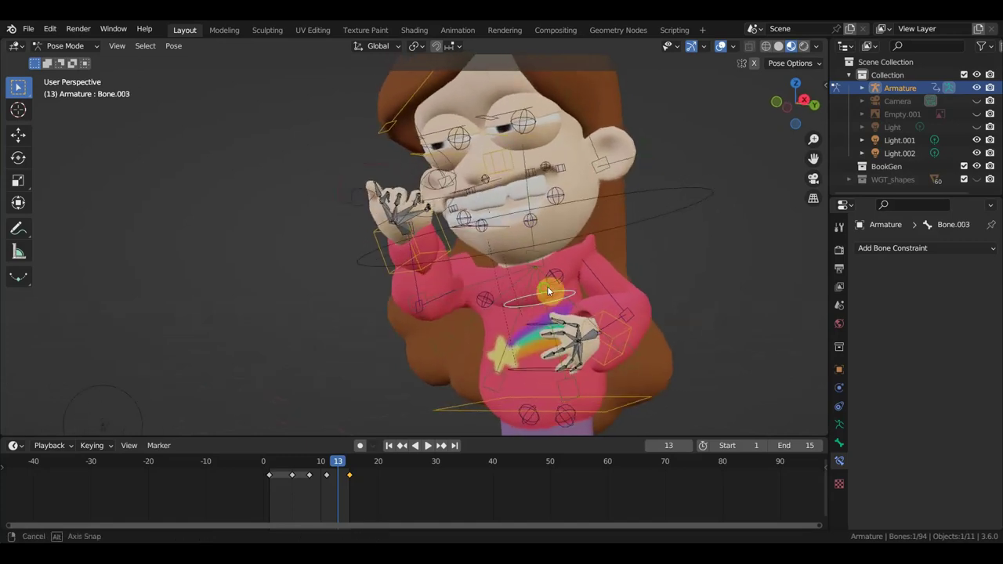
key("r")
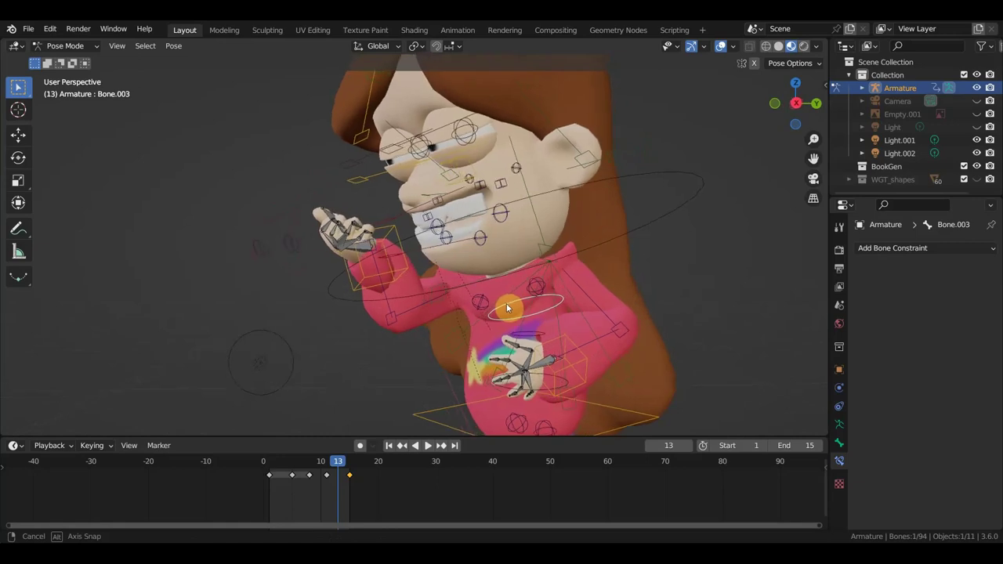
middle_click_drag(510, 306, 606, 305)
scroll(606, 305, "down", 3)
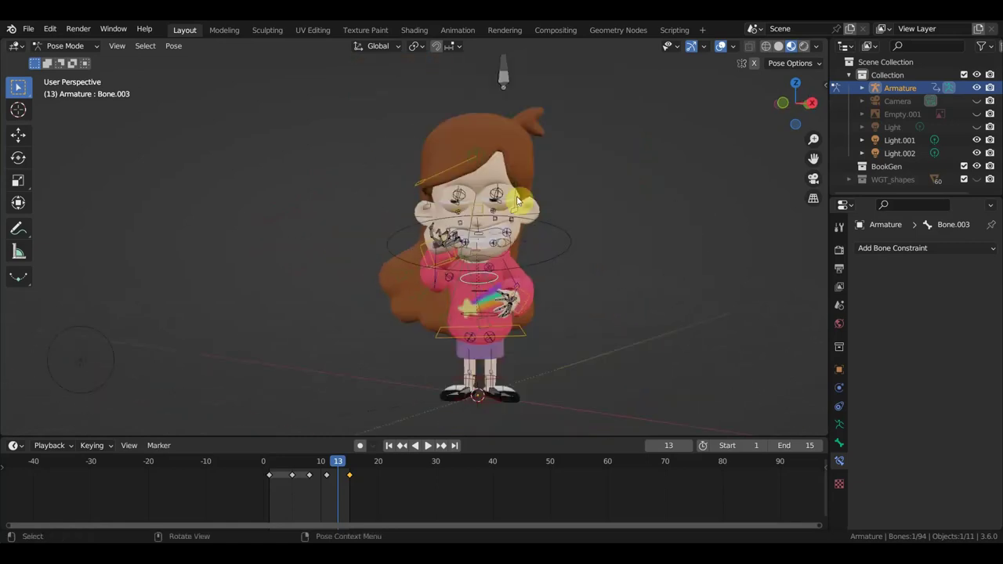
scroll(483, 289, "up", 2)
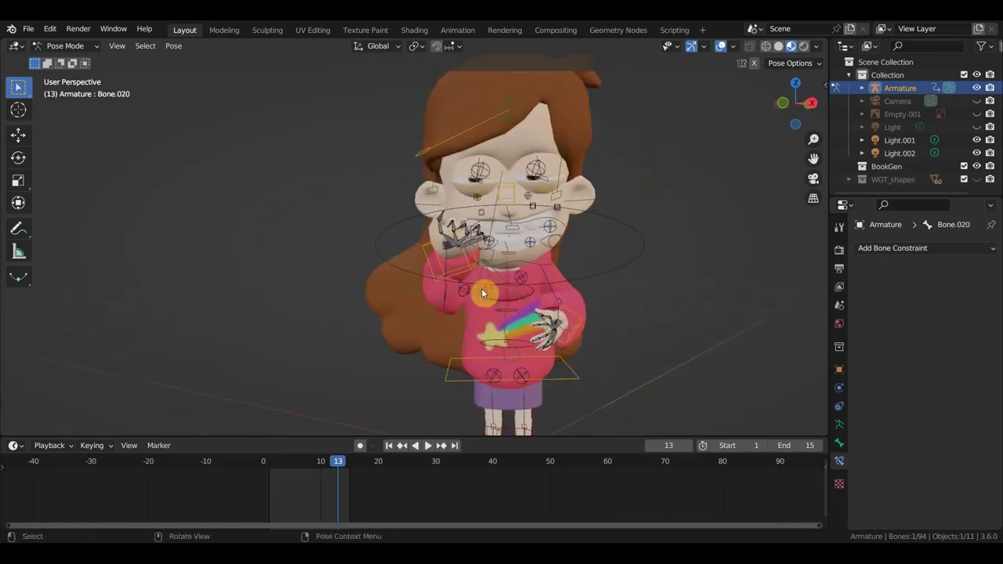
scroll(483, 289, "up", 2)
Give Bone.003 a Stretch To constraint targeting Bone.020 with influence 0.303.
left_click(537, 313, "shift")
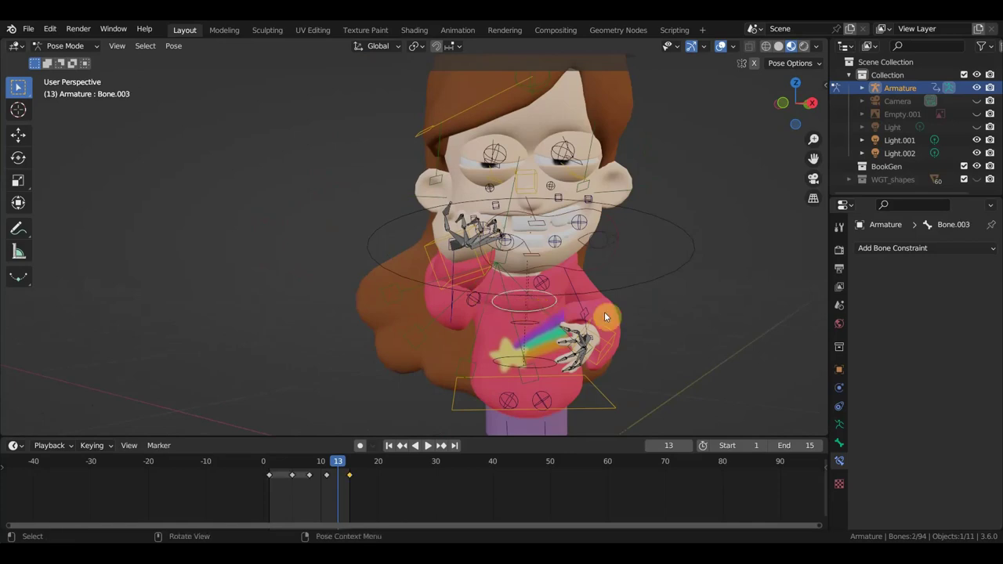
key("shift+ctrl+c")
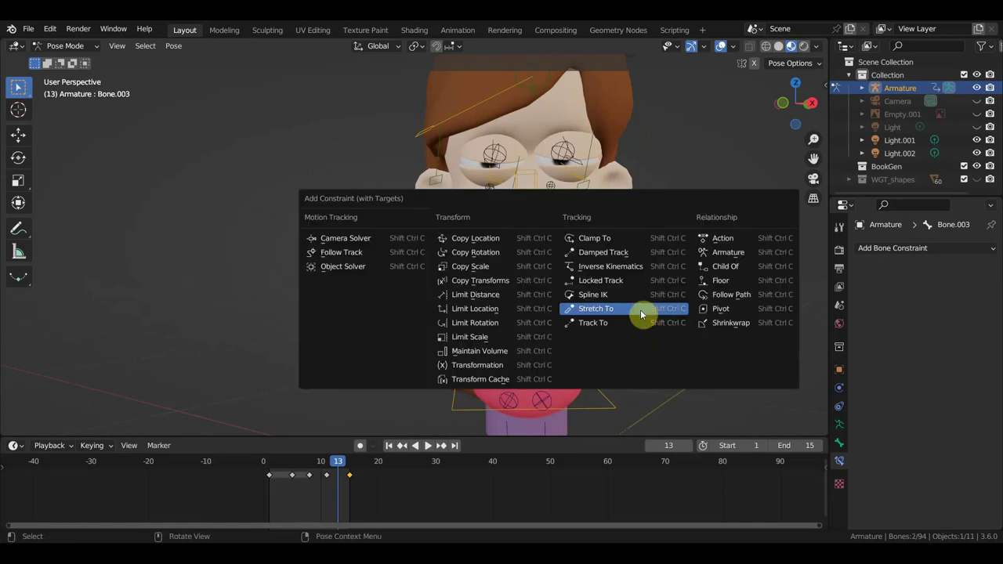
left_click(641, 312)
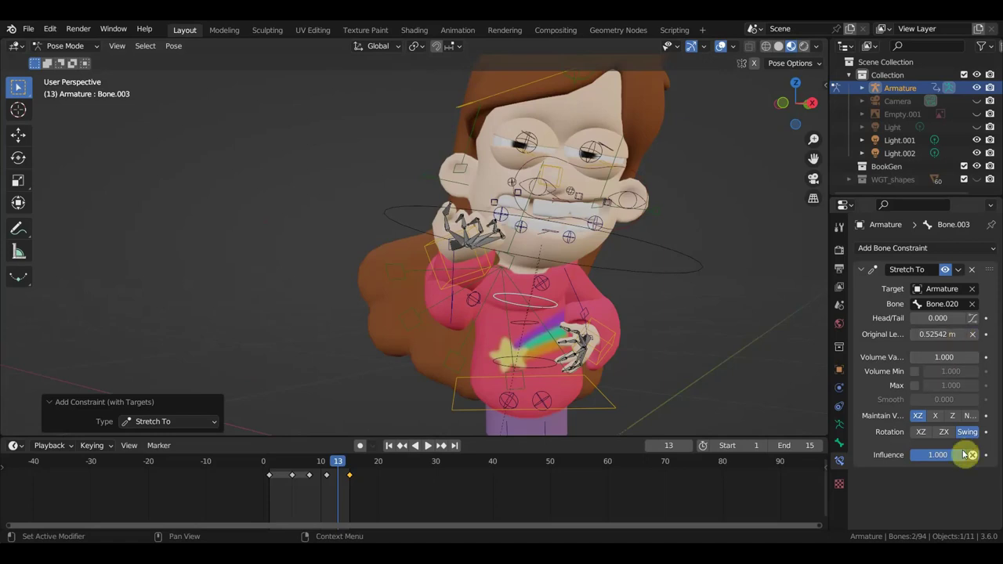
left_click_drag(965, 455, 940, 454)
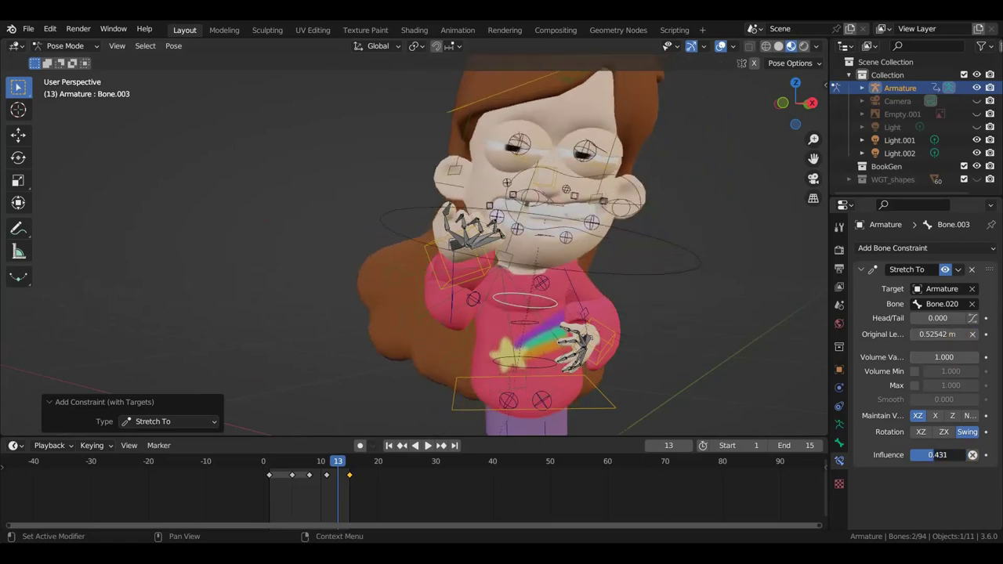
left_click_drag(941, 455, 929, 454)
Play the animation to test the squash, then return to frame 13 and select Bone.020.
middle_click_drag(666, 358, 539, 383)
key("space")
mouse_move(340, 463)
left_mouse_down()
mouse_move(273, 465)
mouse_move(340, 465)
left_mouse_up()
middle_click_drag(555, 340, 494, 234)
left_click(475, 141)
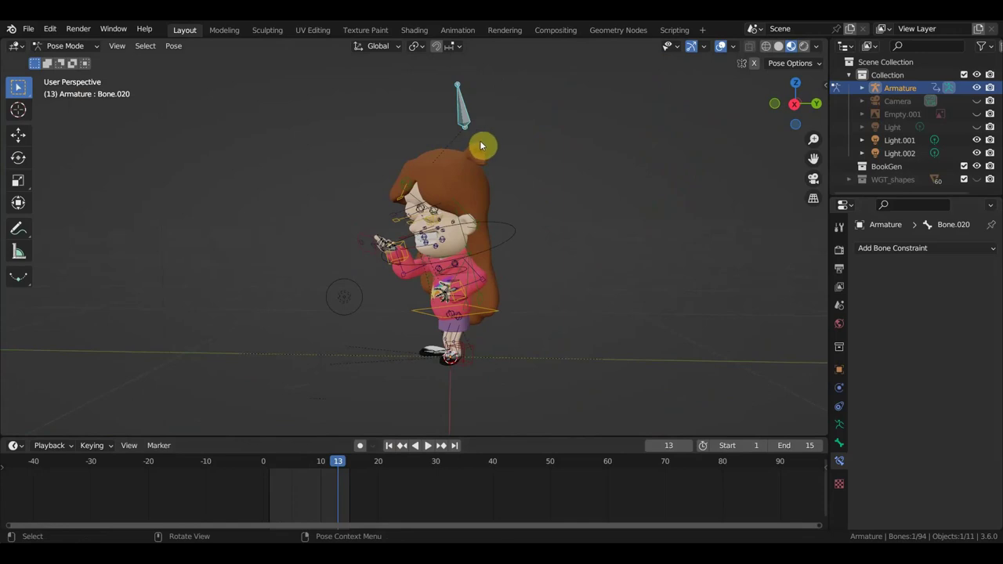
Reposition Bone.020 above the head by −0.12171, −0.078814, −0.066186 m, then open the mode menu.
key("g")
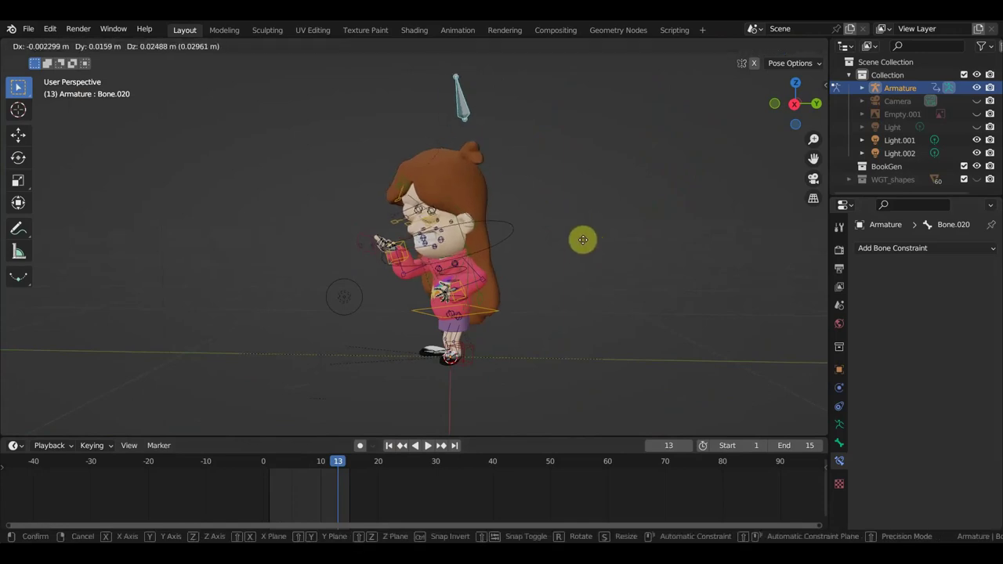
left_click(594, 224)
mouse_move(593, 224)
middle_mouse_down()
mouse_move(596, 237)
mouse_move(693, 228)
middle_mouse_up()
key("g")
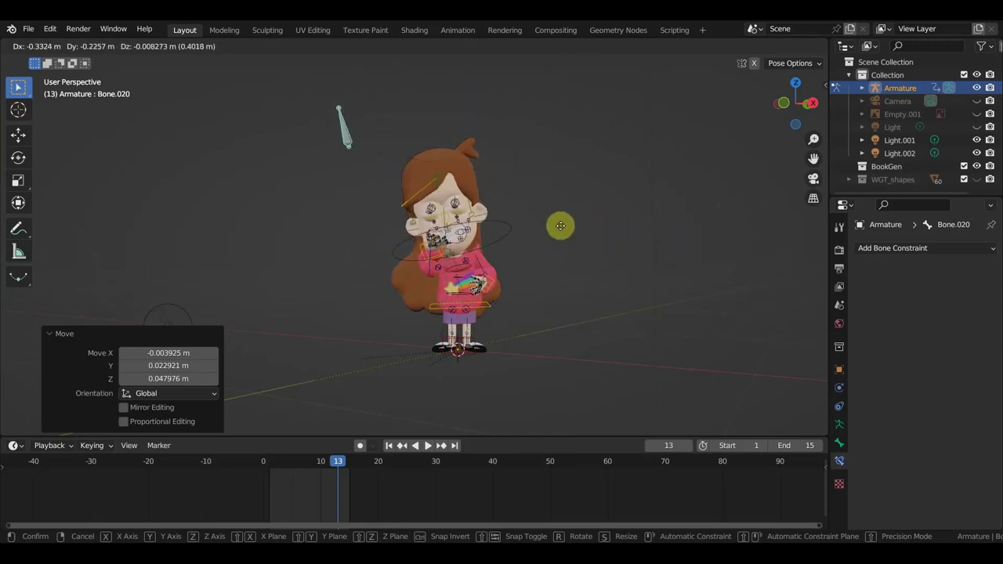
left_click(627, 243)
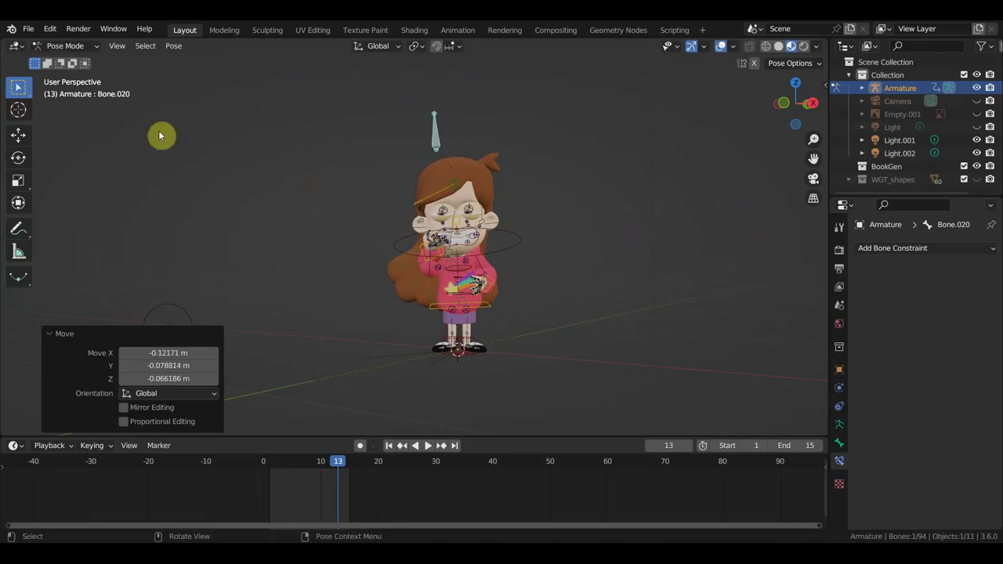
left_click(65, 47)
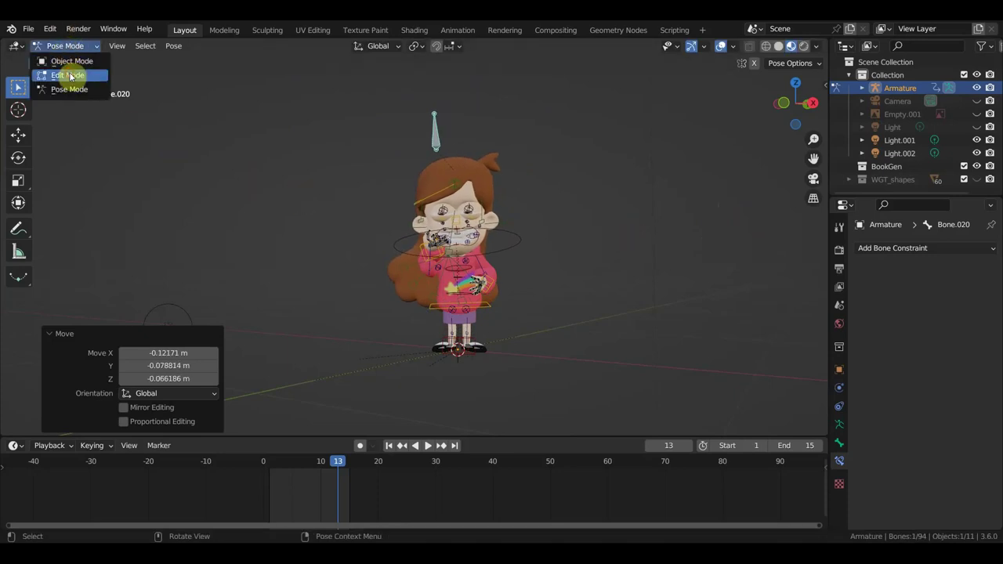
In Edit Mode, parent control bone Bone.020 to Bone.003 with Keep Offset.
left_click(69, 76)
middle_click_drag(550, 235, 431, 243)
scroll(452, 284, "up", 2)
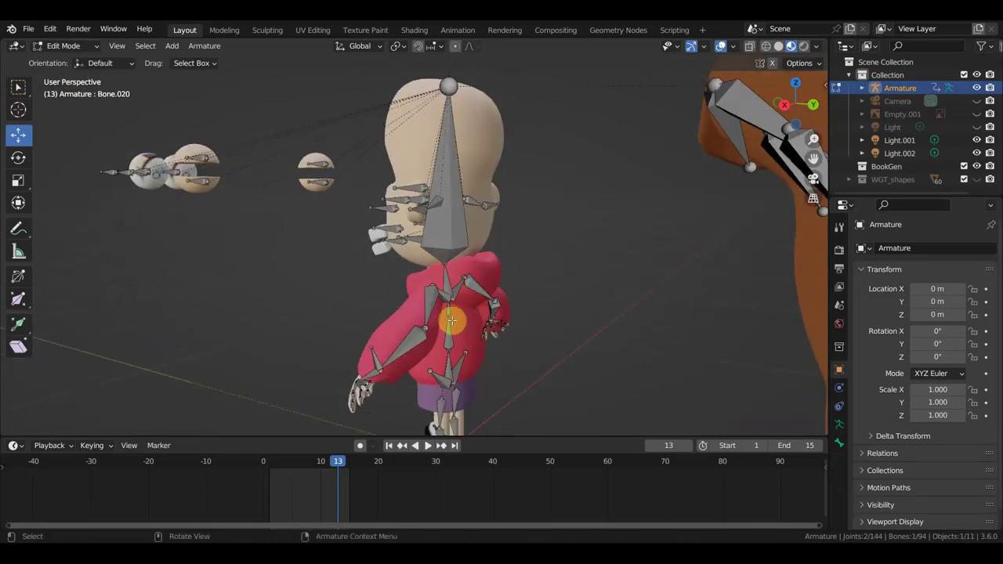
left_click(449, 313)
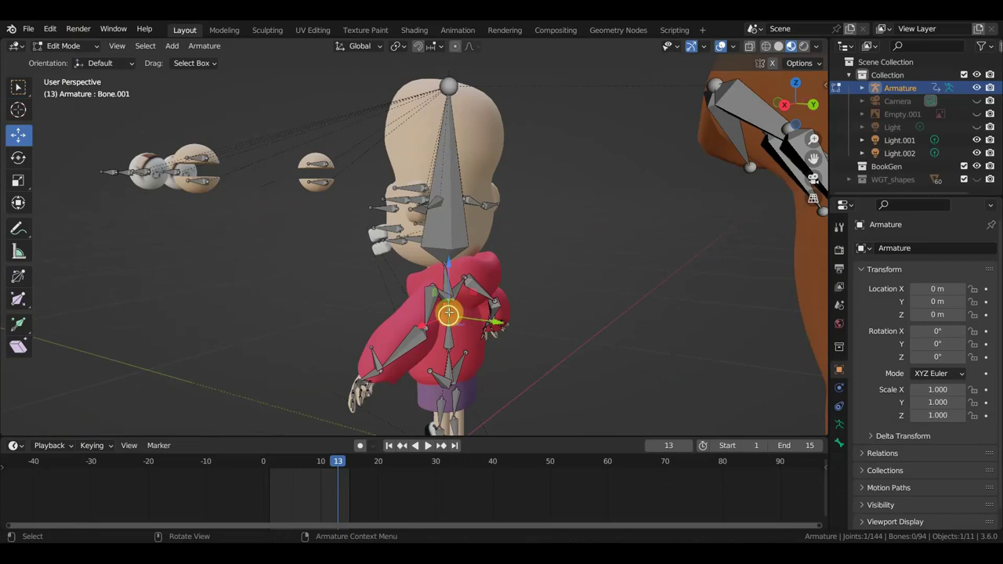
mouse_move(465, 313)
middle_mouse_down()
mouse_move(497, 286)
mouse_move(452, 280)
middle_mouse_up()
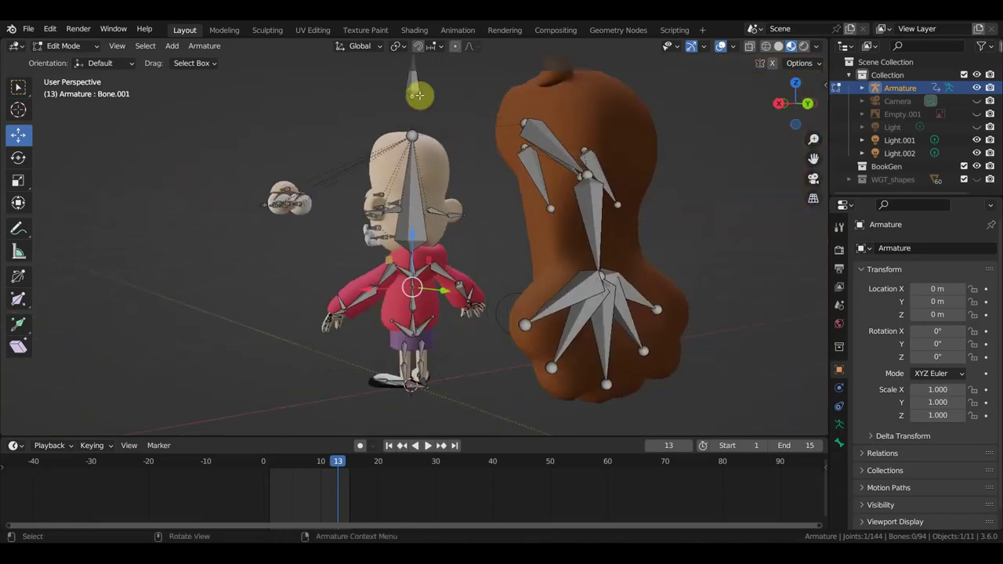
scroll(451, 215, "up", 4)
left_click(433, 324, "shift")
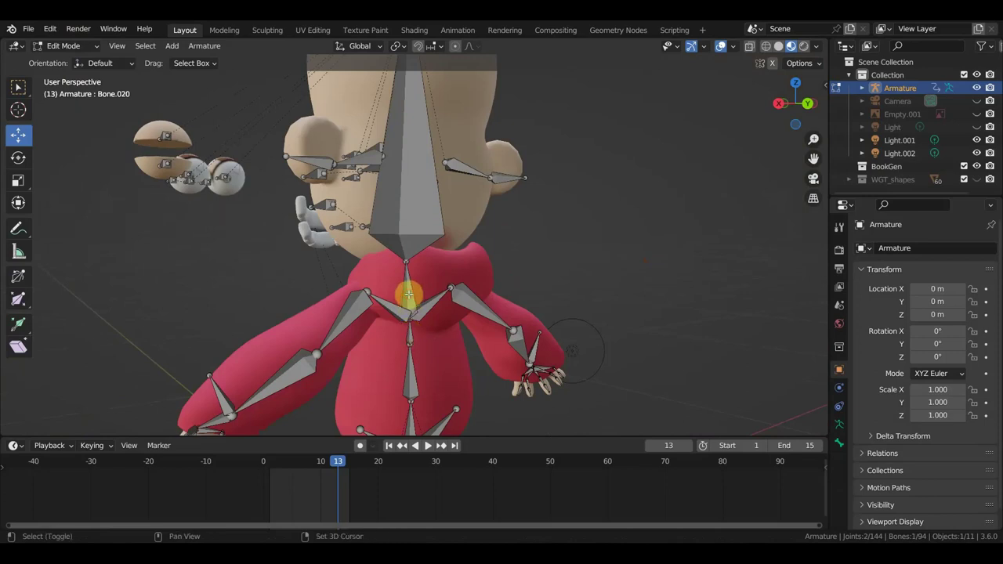
left_click(408, 294, "shift")
key("ctrl+p")
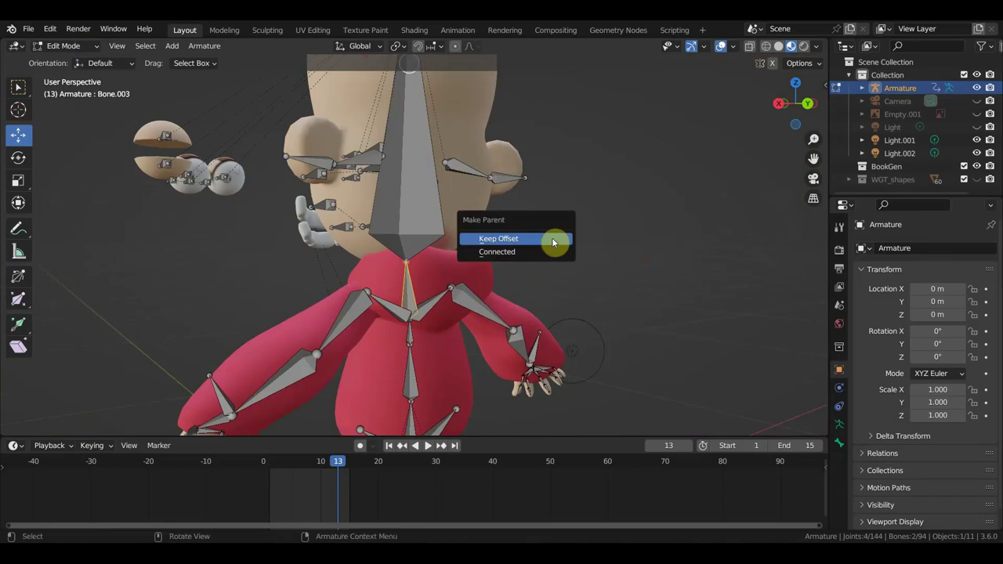
left_click(552, 241)
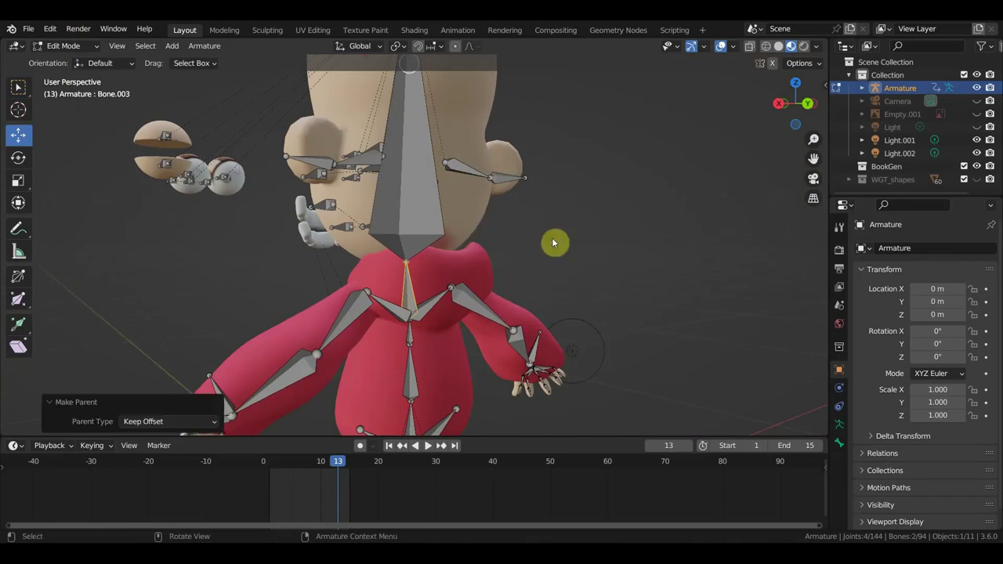
In Object Mode, parent the тело mesh to the armature with automatic weights.
left_click(66, 49)
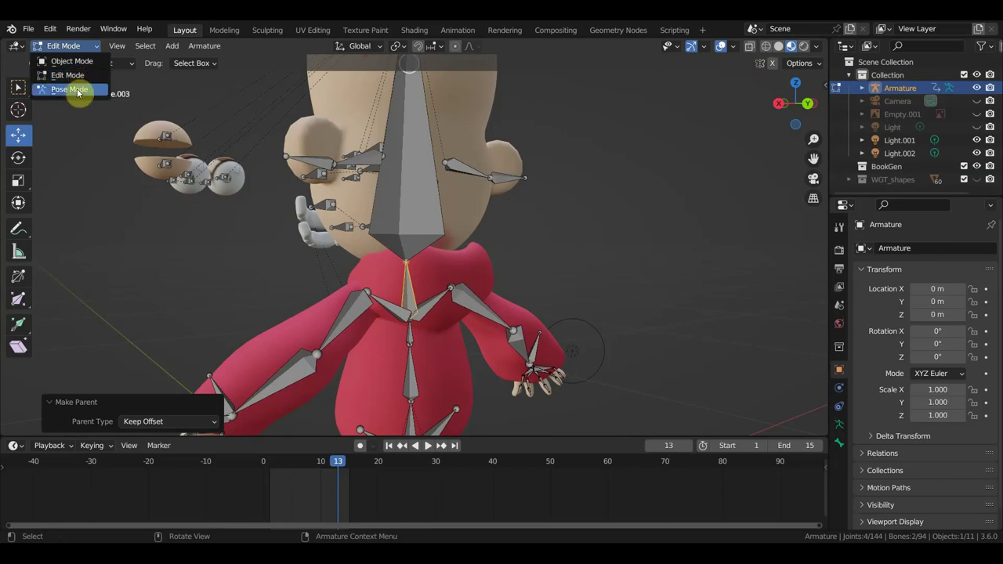
left_click(71, 61)
mouse_move(473, 188)
middle_mouse_down()
mouse_move(514, 195)
mouse_move(496, 205)
middle_mouse_up()
left_click(490, 208)
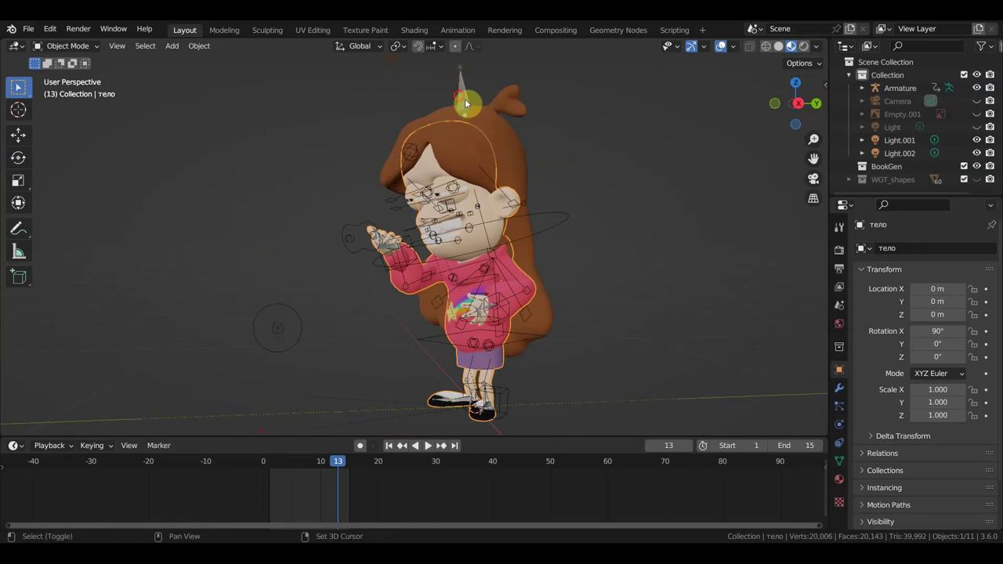
left_click(460, 96)
key("ctrl+p")
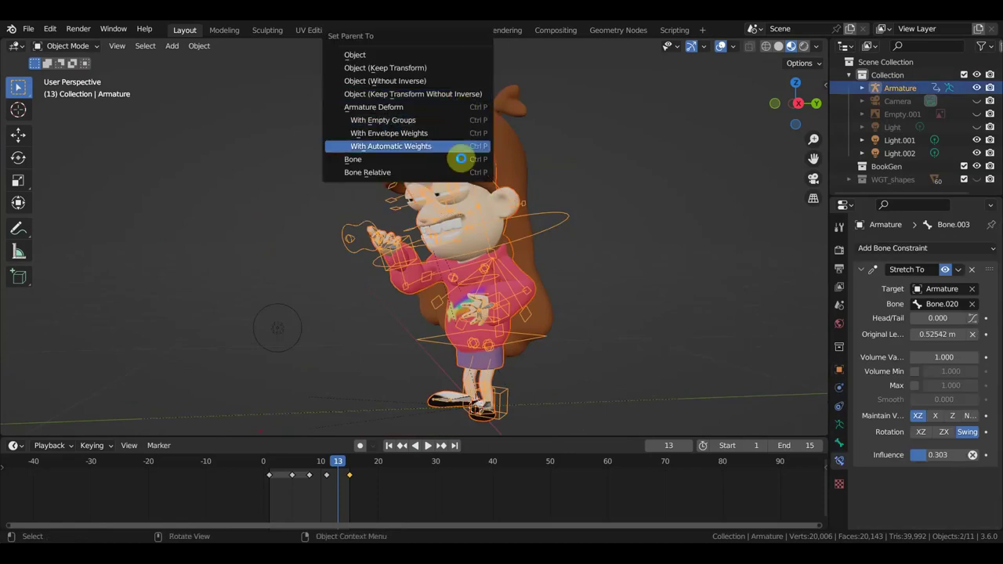
left_click(440, 144)
Return the armature to Pose Mode and select control bone Bone.020.
middle_click_drag(525, 224, 488, 166)
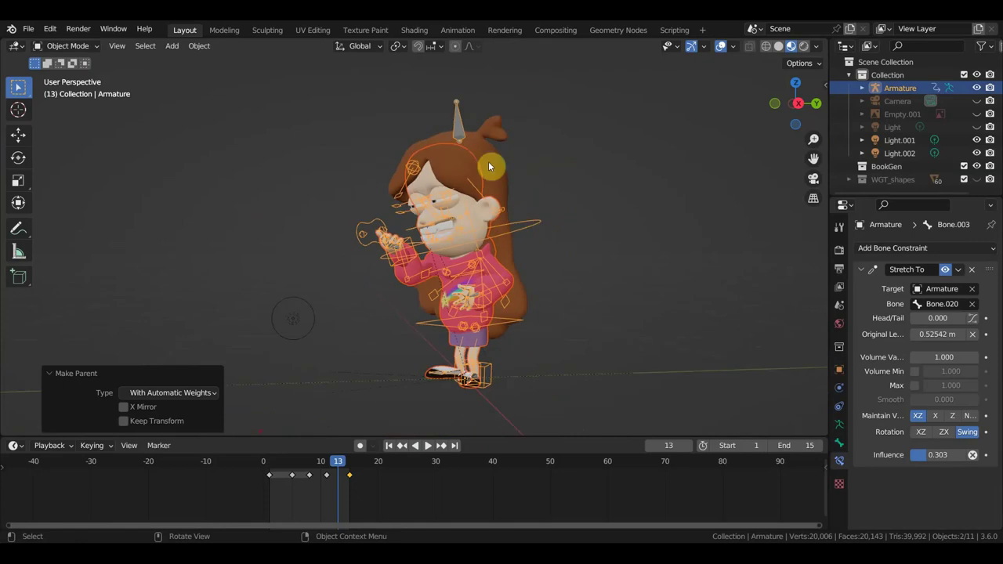
left_click(459, 119)
left_click(49, 46)
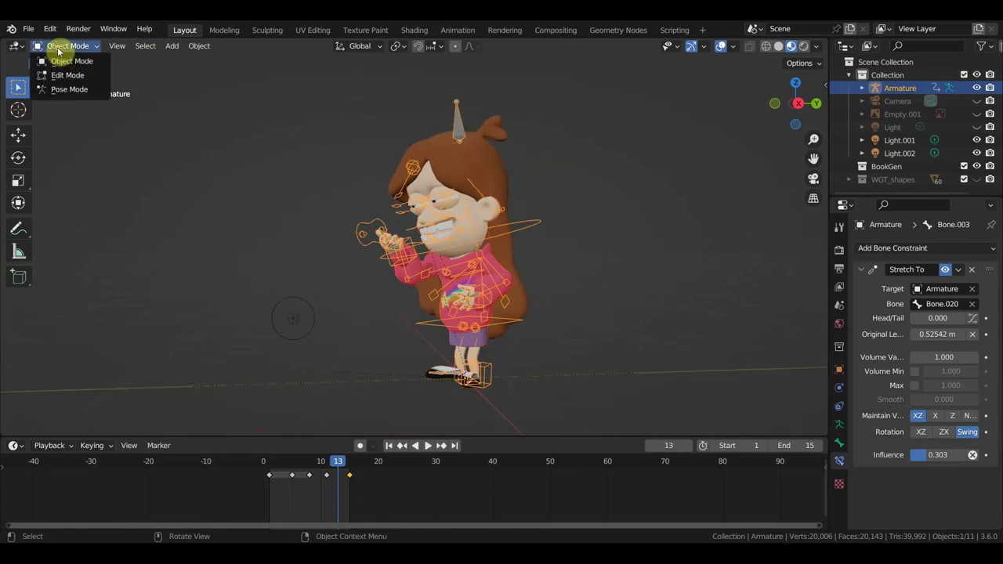
left_click(77, 89)
left_click(459, 126)
middle_click_drag(511, 189, 582, 201)
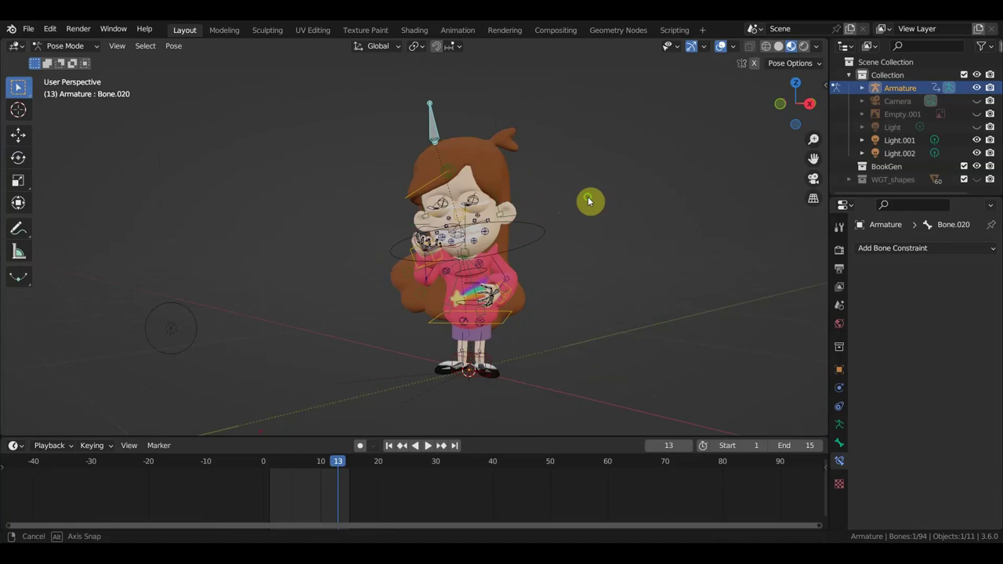
Move control bone Bone.020 to a new position from the front view.
scroll(501, 242, "up", 4)
mouse_move(492, 249)
middle_mouse_down()
mouse_move(332, 269)
mouse_move(347, 253)
mouse_move(505, 251)
middle_mouse_up()
scroll(505, 250, "down", 2)
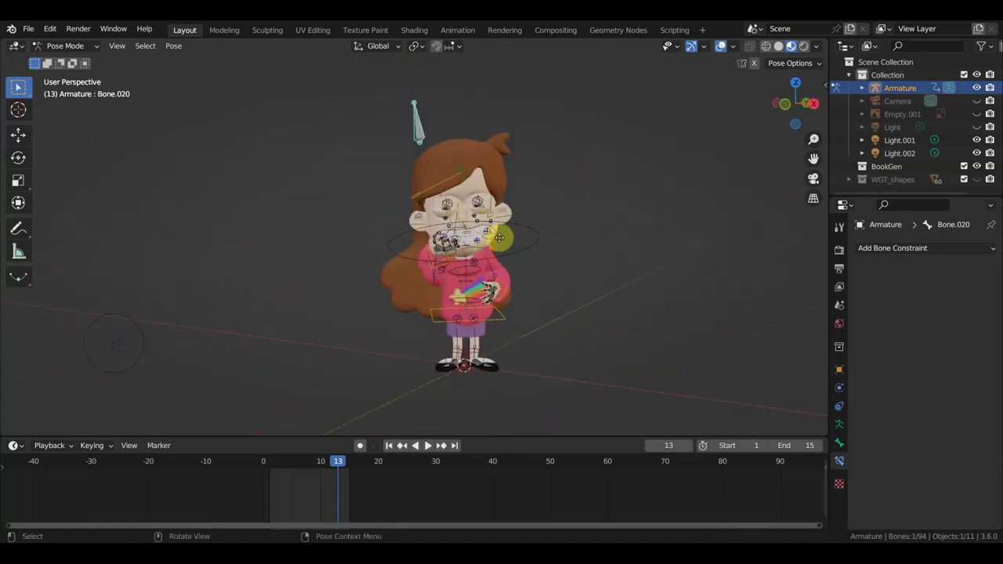
key("g")
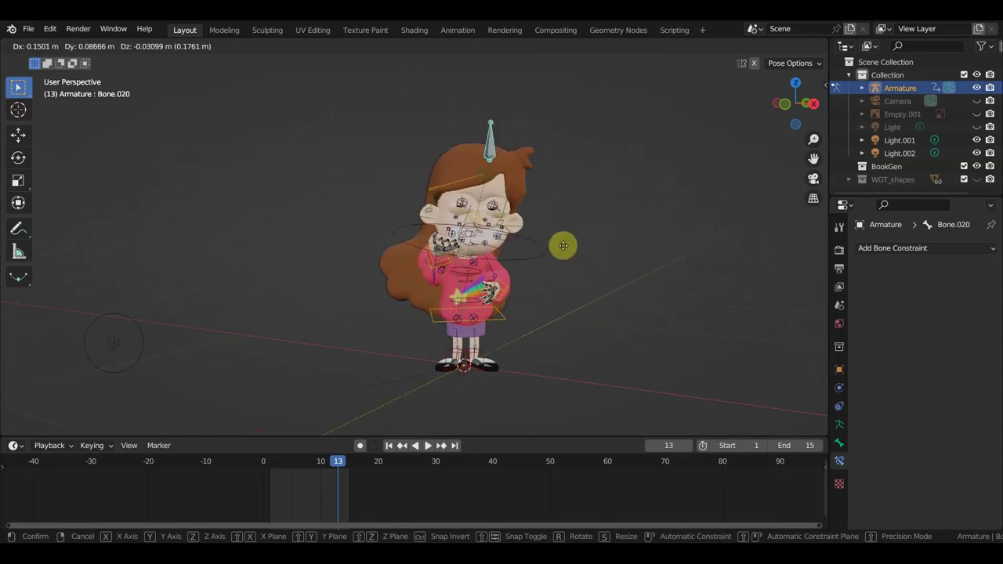
left_click(523, 235)
Try moving Bone.020 down from the side, undo it, and open the mode menu.
mouse_move(502, 237)
middle_mouse_down()
mouse_move(418, 262)
mouse_move(374, 256)
middle_mouse_up()
key("g")
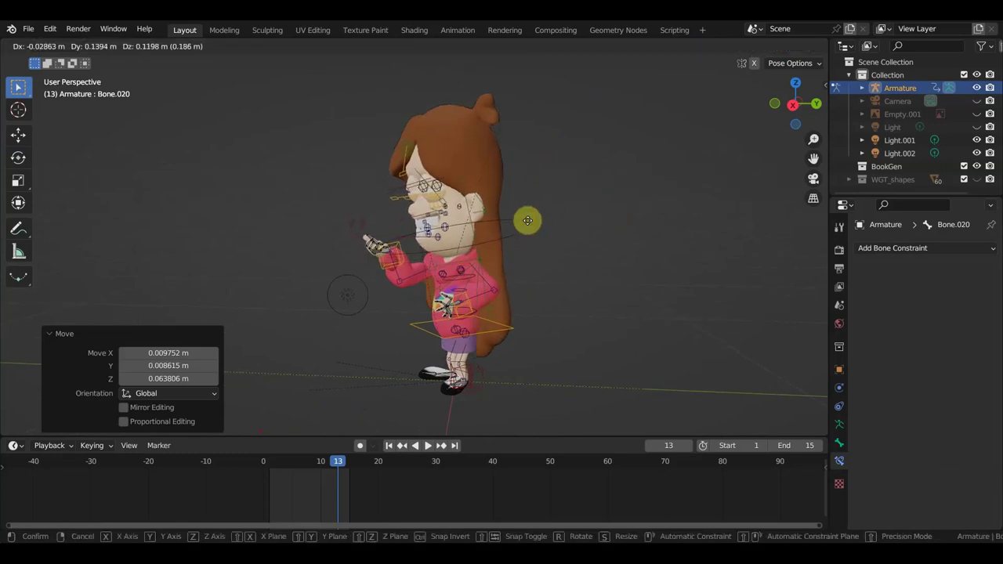
left_click(481, 276)
key("ctrl+z")
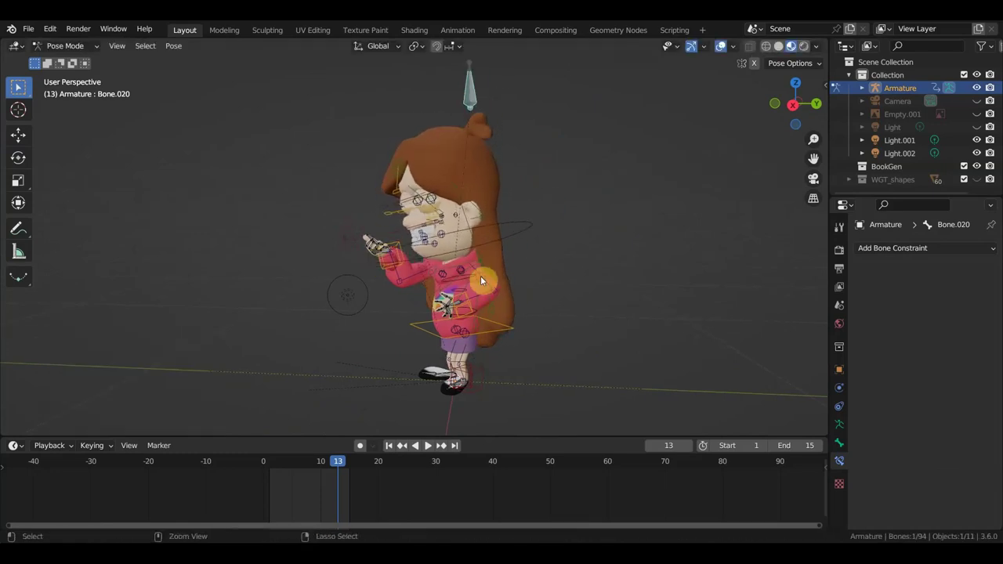
left_click(60, 46)
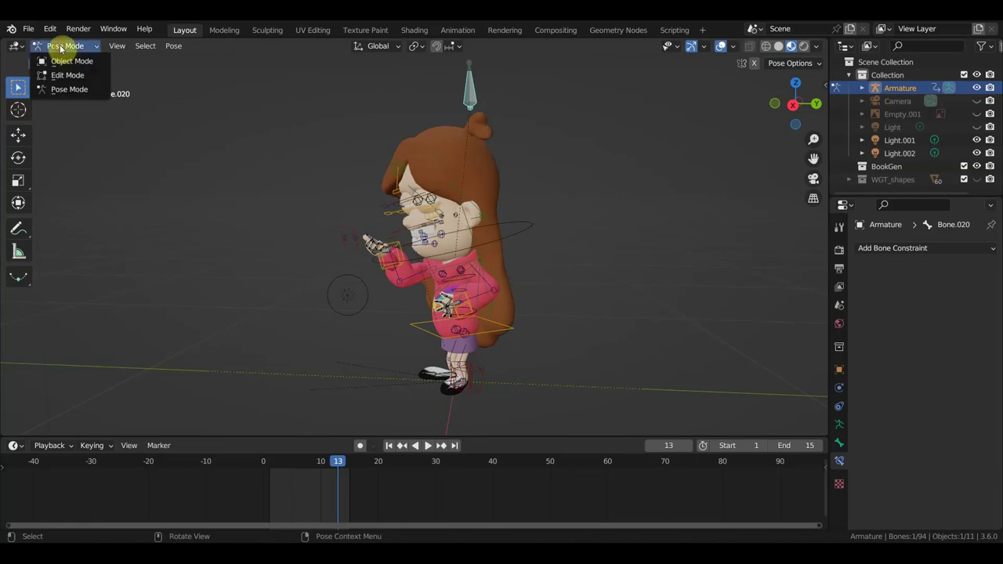
In Edit Mode, raise the control bone about 0.34 m higher, then return to Pose Mode.
left_click(68, 75)
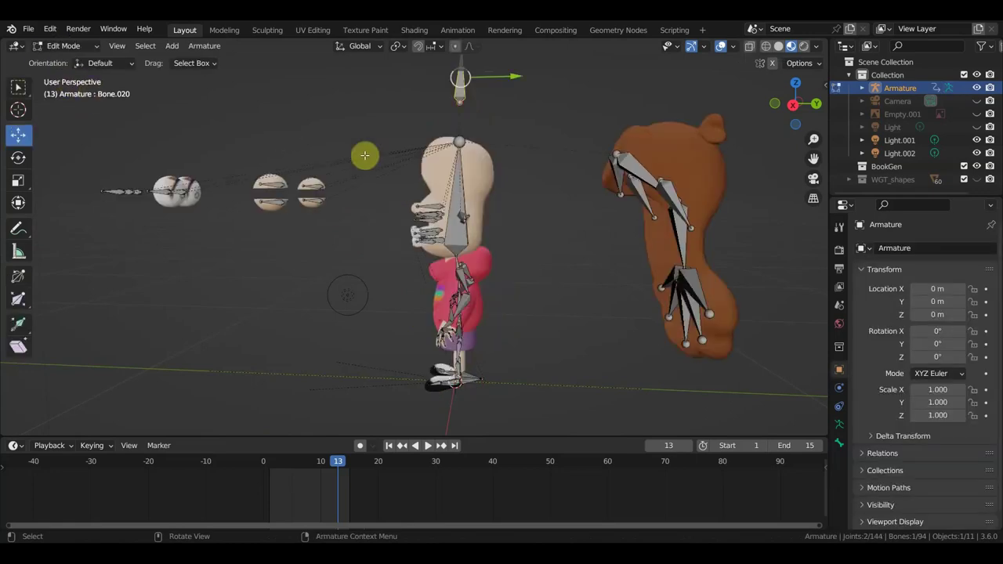
scroll(436, 161, "down", 3)
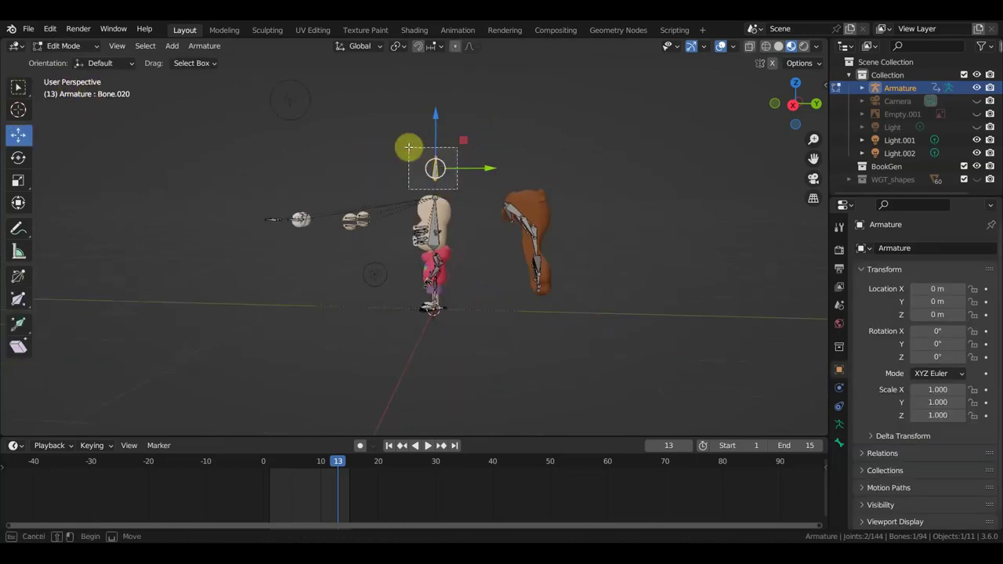
left_click_drag(433, 122, 445, 68)
left_click(62, 47)
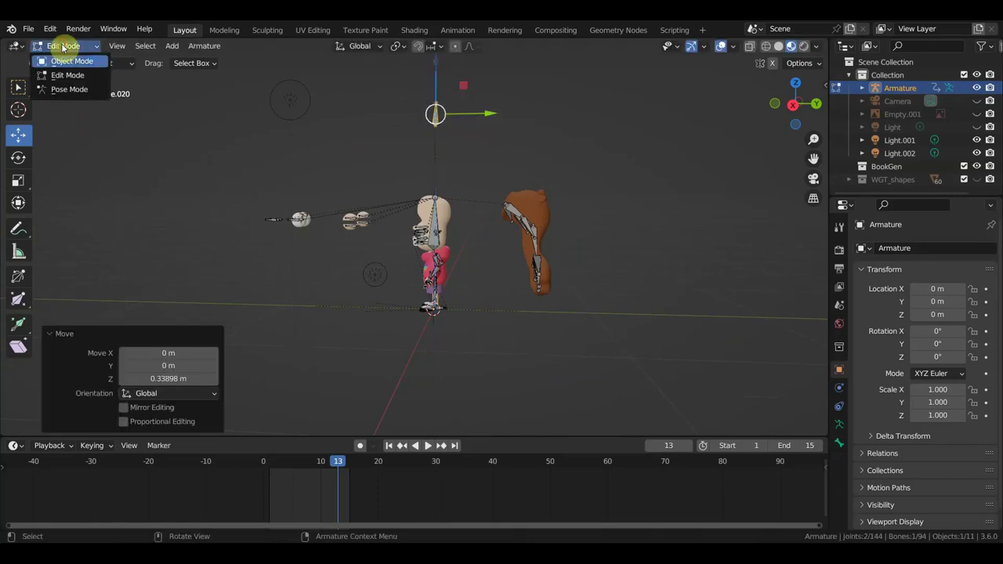
left_click(68, 87)
Test-move the control bone and undo the move.
mouse_move(276, 164)
middle_mouse_down()
mouse_move(396, 170)
mouse_move(388, 117)
middle_mouse_up()
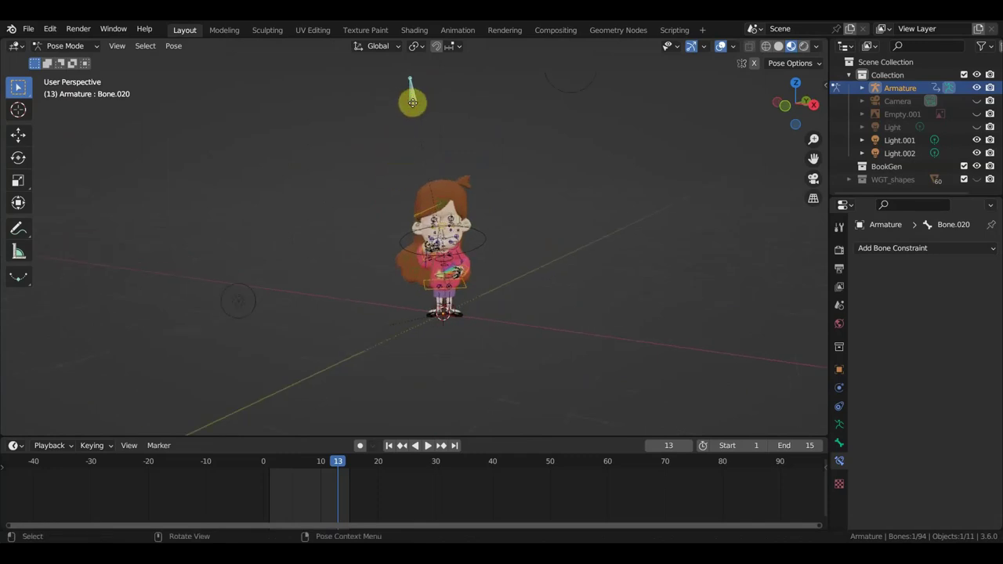
left_click_drag(412, 103, 433, 116)
key("ctrl+z")
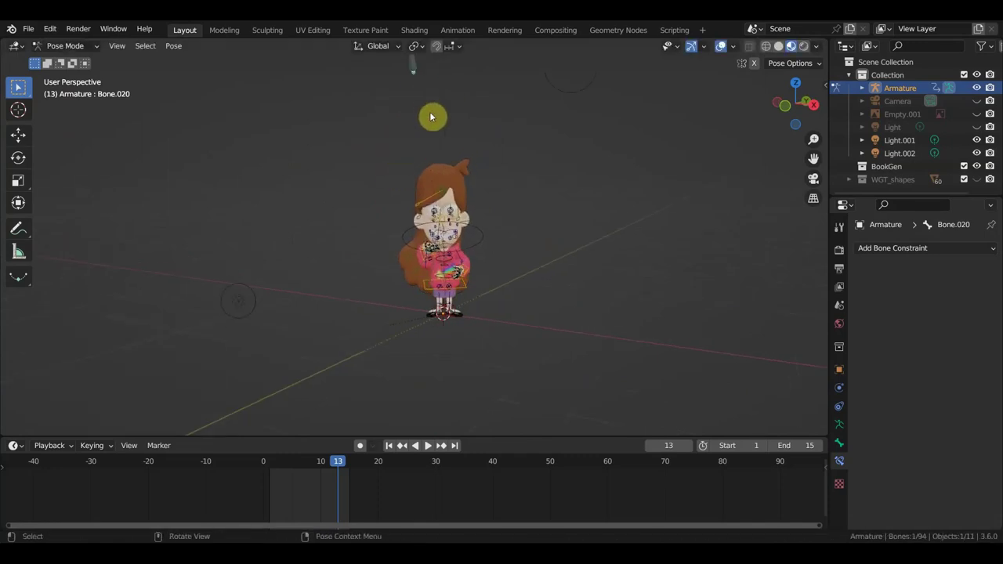
middle_click_drag(453, 158, 449, 231)
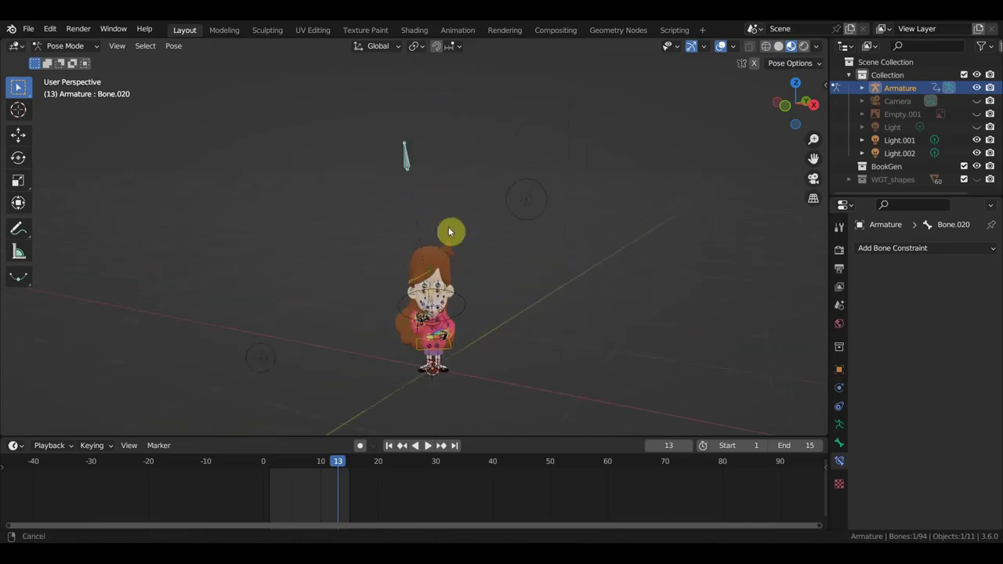
In Object Mode, parent the тело mesh to the armature with automatic weights.
left_click(96, 46)
left_click(84, 60)
scroll(414, 250, "up", 3)
scroll(467, 336, "up", 2)
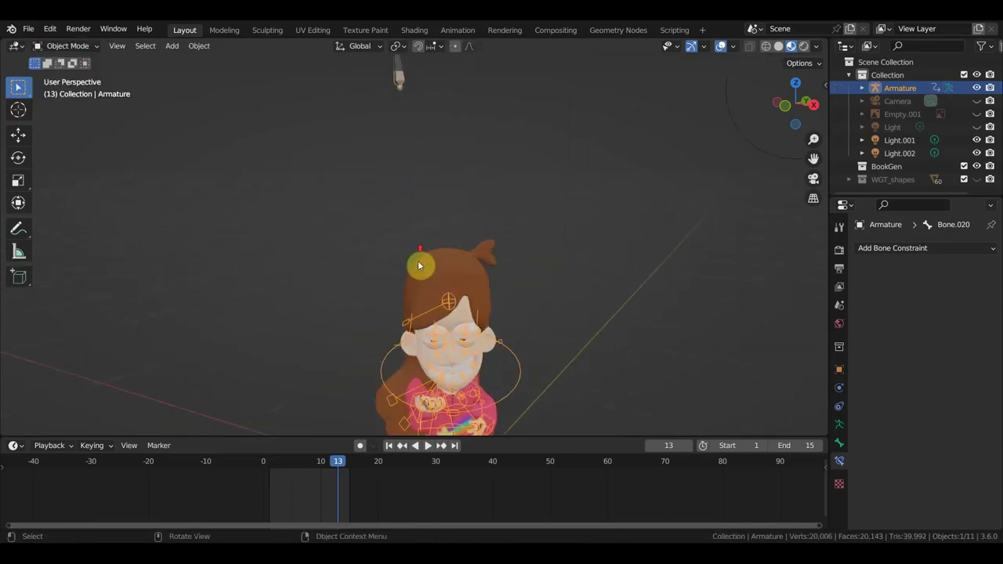
left_click(464, 312, "shift")
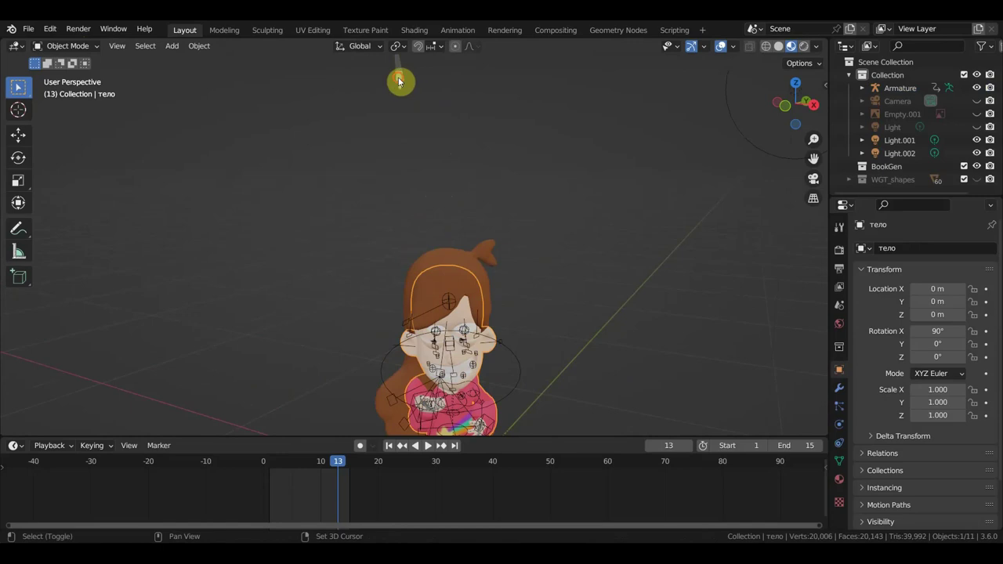
key("ctrl+p")
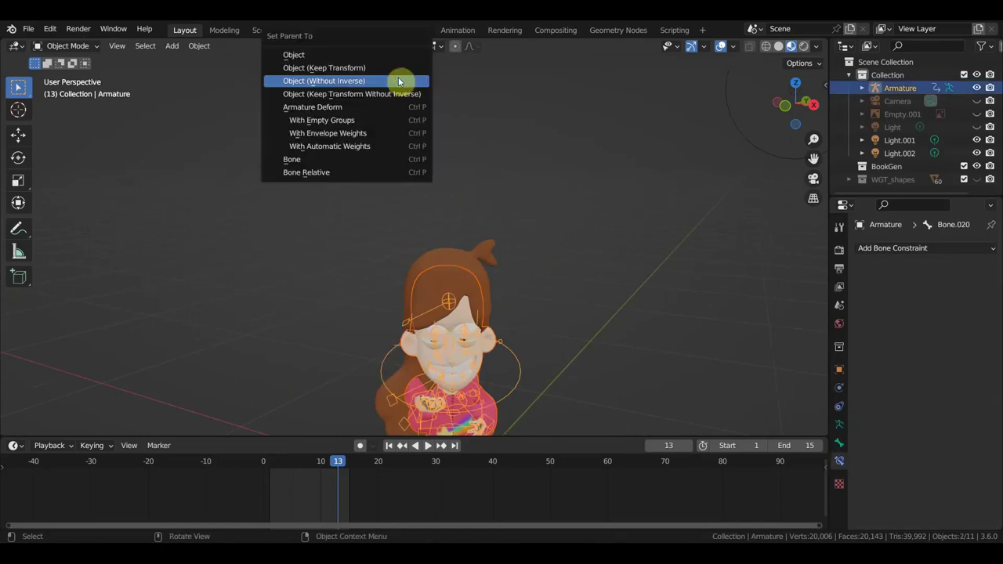
left_click(366, 146)
Keep only the armature selected and switch back to Pose Mode.
scroll(368, 150, "down", 3)
mouse_move(374, 149)
middle_mouse_down()
mouse_move(481, 203)
mouse_move(384, 193)
middle_mouse_up()
left_click(415, 151)
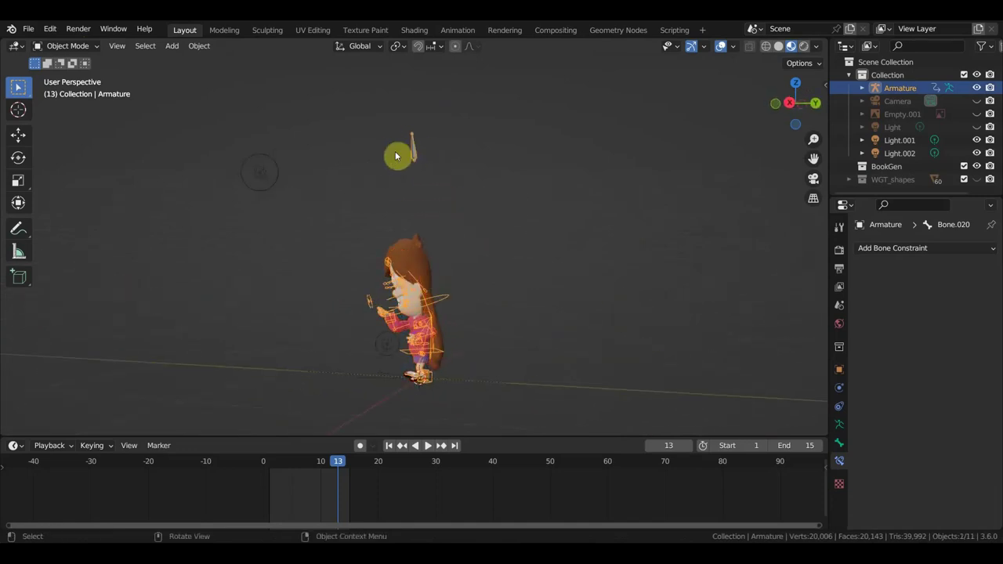
left_click(69, 45)
left_click(70, 88)
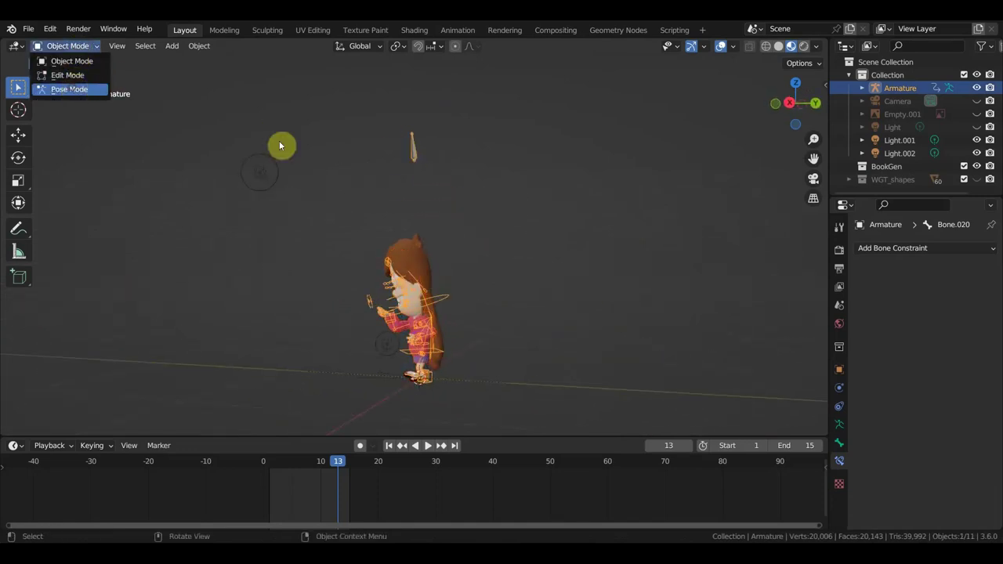
Move control bone Bone.020 twice to test the rig.
key("g")
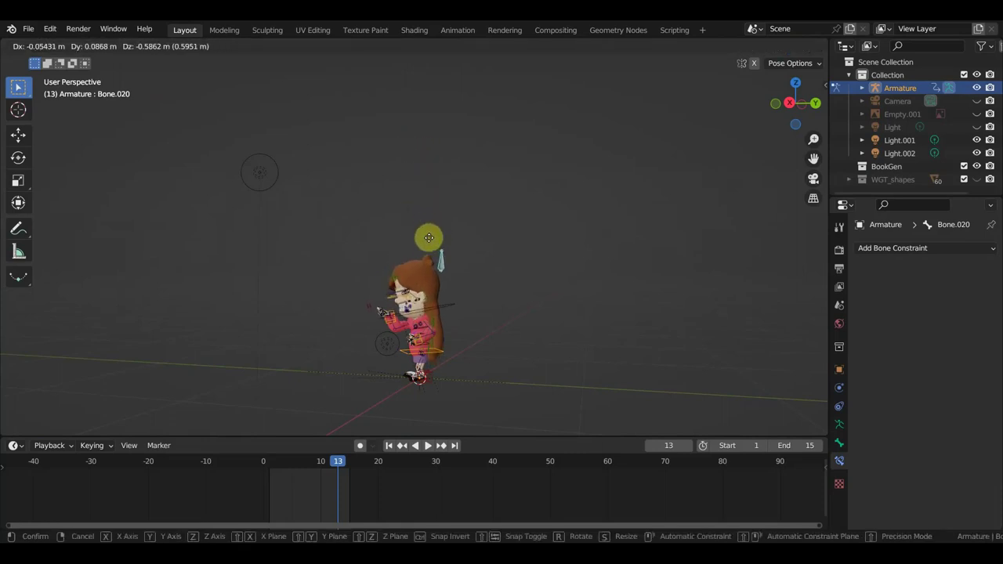
left_click(438, 239)
mouse_move(439, 239)
middle_mouse_down()
mouse_move(502, 283)
mouse_move(564, 284)
mouse_move(555, 291)
middle_mouse_up()
scroll(544, 291, "up", 2)
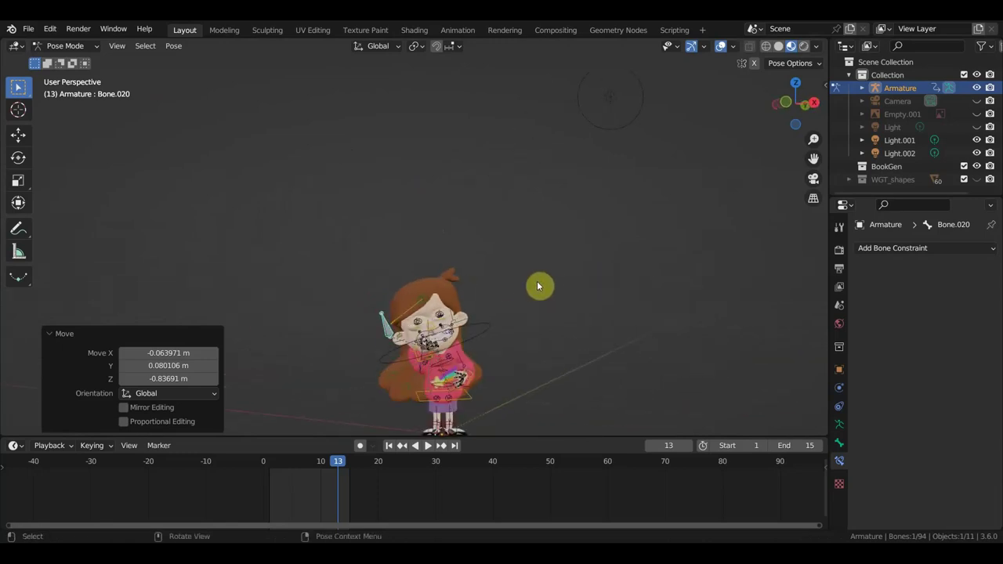
key("g")
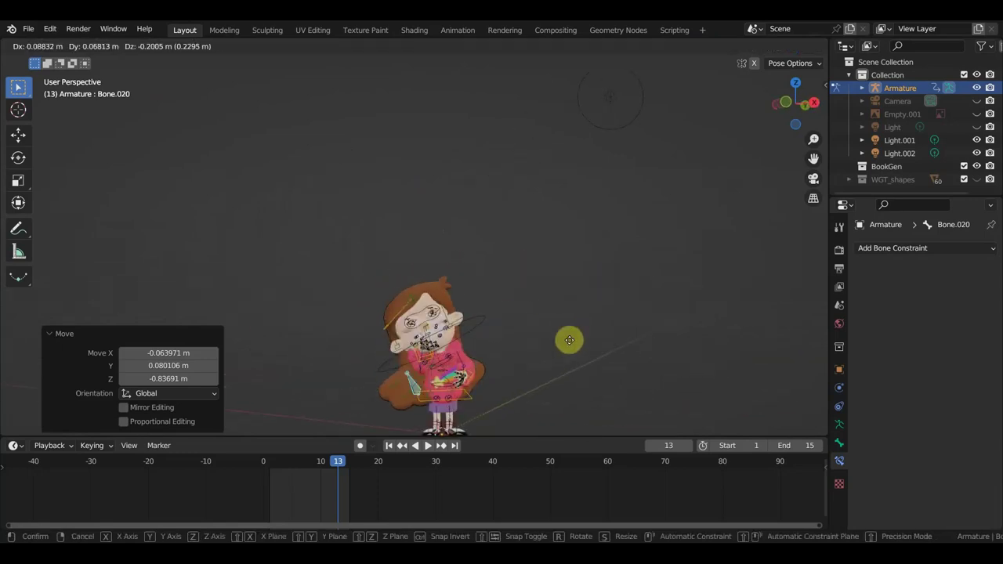
left_click(504, 302)
Move Bone.020 again from the side, ending at 0.040634, 0.016851, 0.17328 m.
middle_click_drag(504, 303, 422, 290)
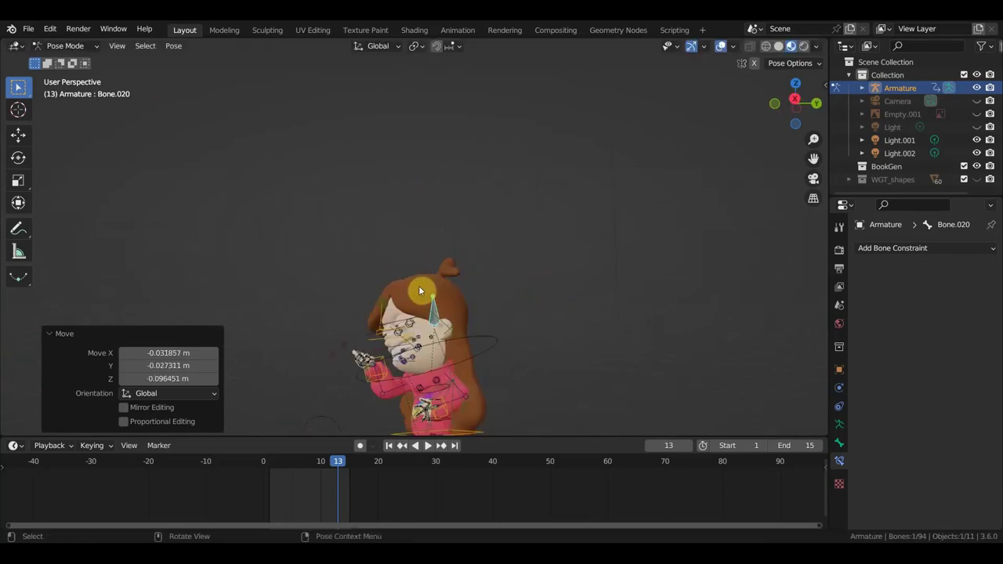
key("g")
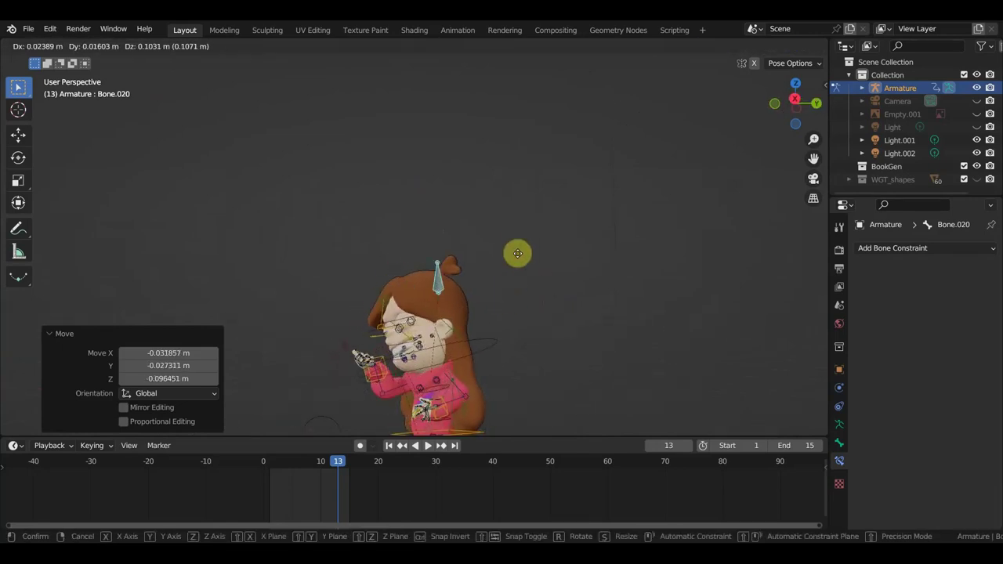
left_click(518, 253)
mouse_move(519, 264)
middle_mouse_down()
mouse_move(484, 286)
mouse_move(515, 179)
middle_mouse_up()
scroll(514, 180, "up", 2)
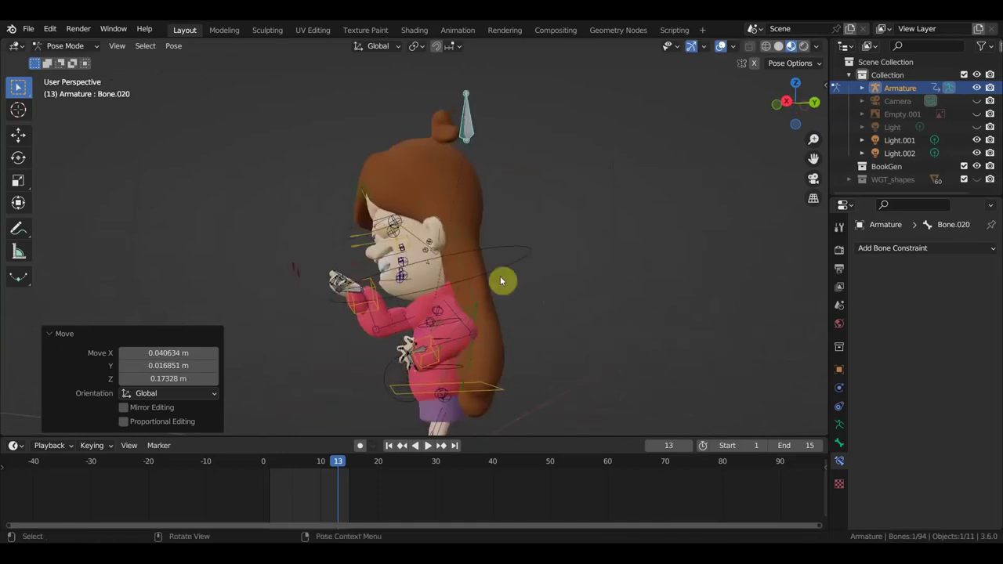
mouse_move(460, 314)
middle_mouse_down()
mouse_move(371, 326)
mouse_move(490, 315)
mouse_move(537, 326)
mouse_move(554, 303)
middle_mouse_up()
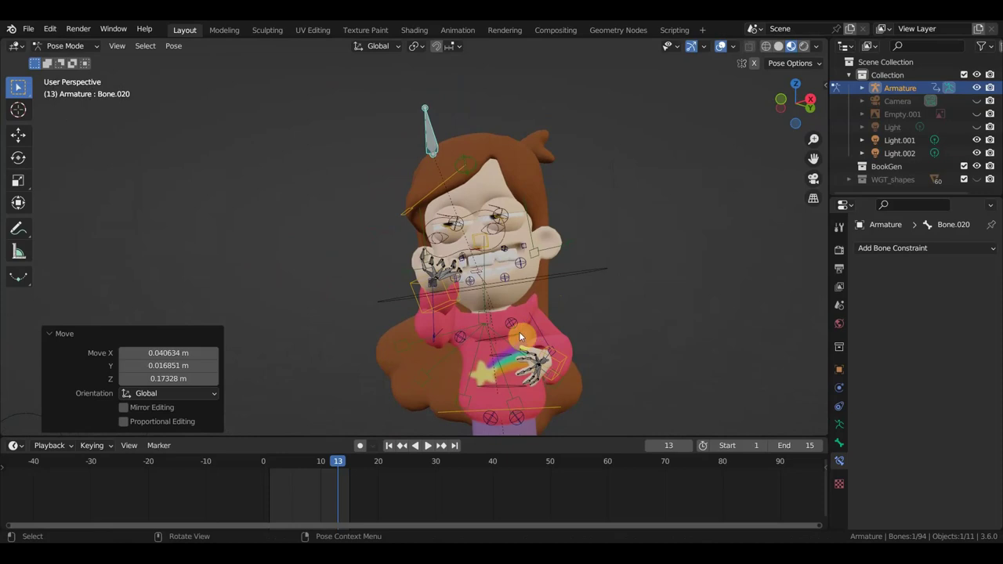
scroll(520, 335, "up", 1)
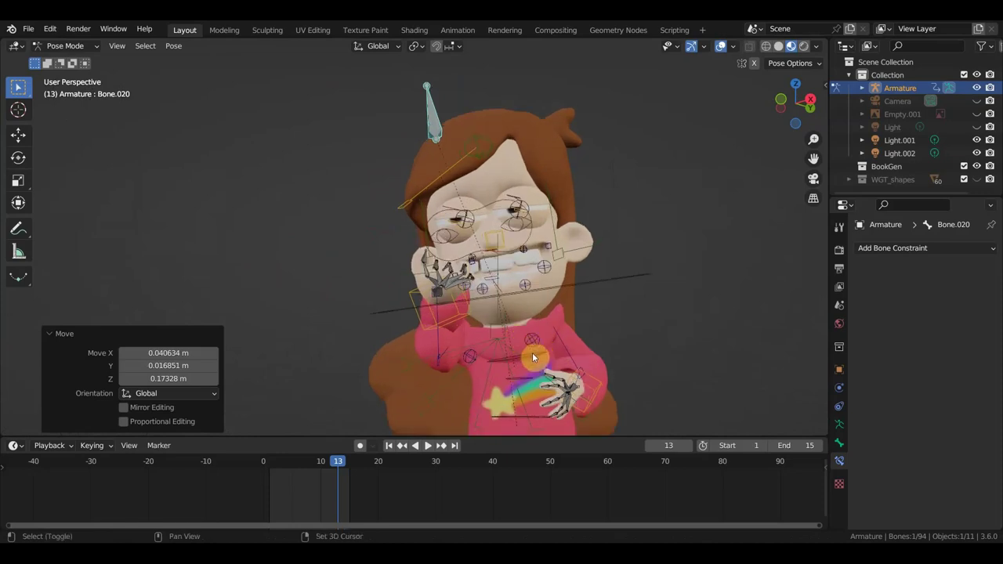
Delete Bone.003's Stretch To constraint.
left_click(532, 354, "shift")
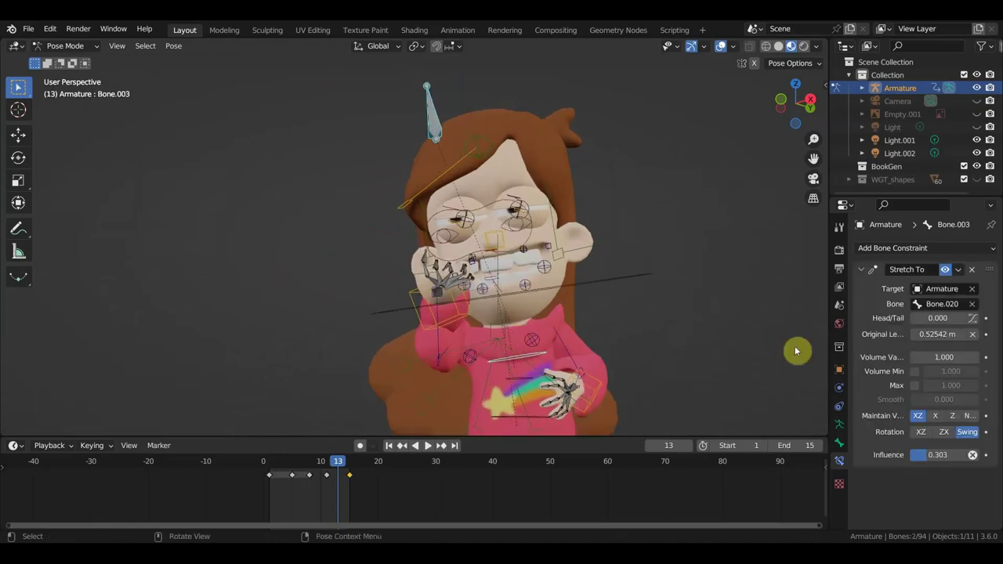
left_click(972, 270)
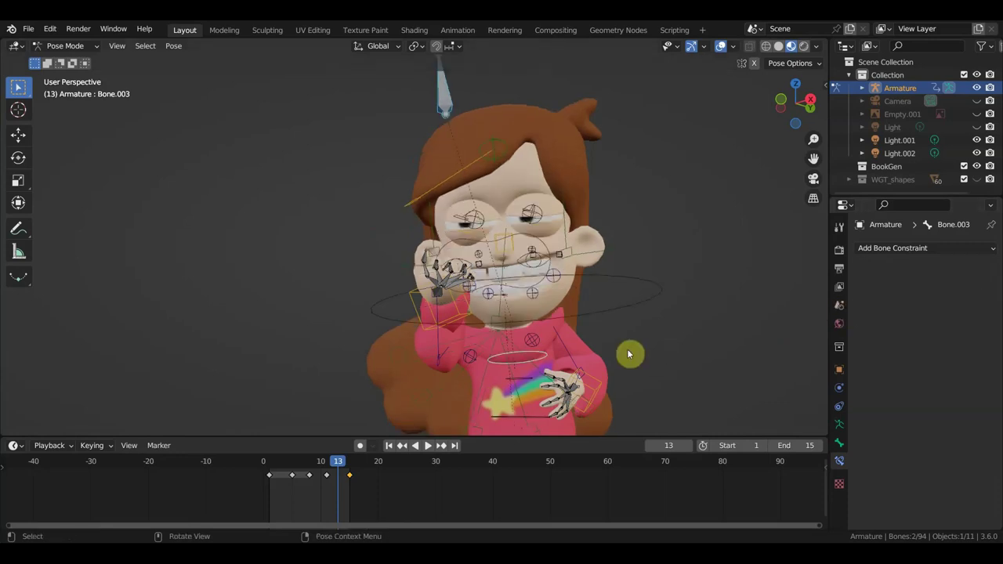
mouse_move(578, 355)
middle_mouse_down()
mouse_move(485, 323)
mouse_move(538, 382)
middle_mouse_up()
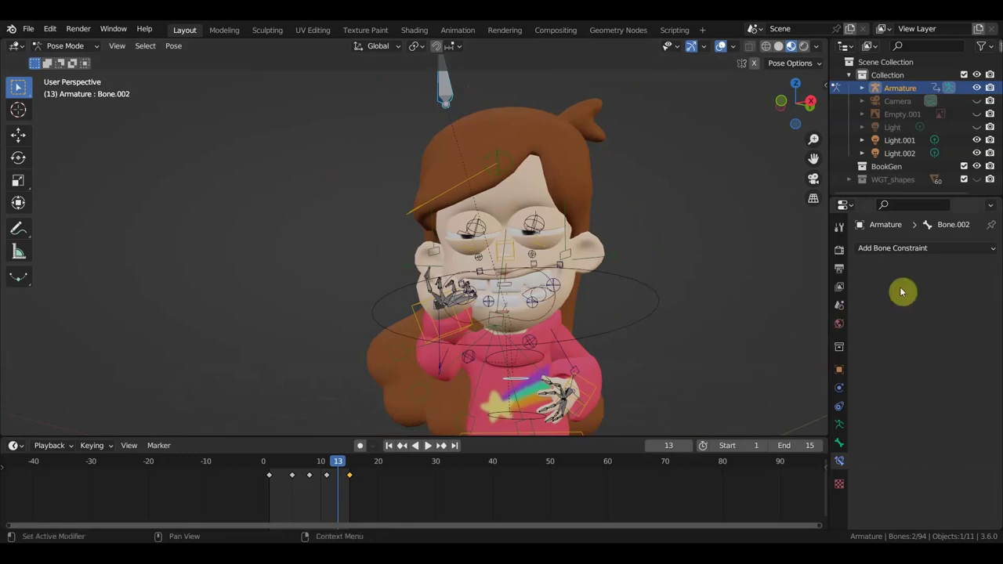
Add a Stretch To constraint to Bone.002 and set its target to the Armature.
left_click(912, 249)
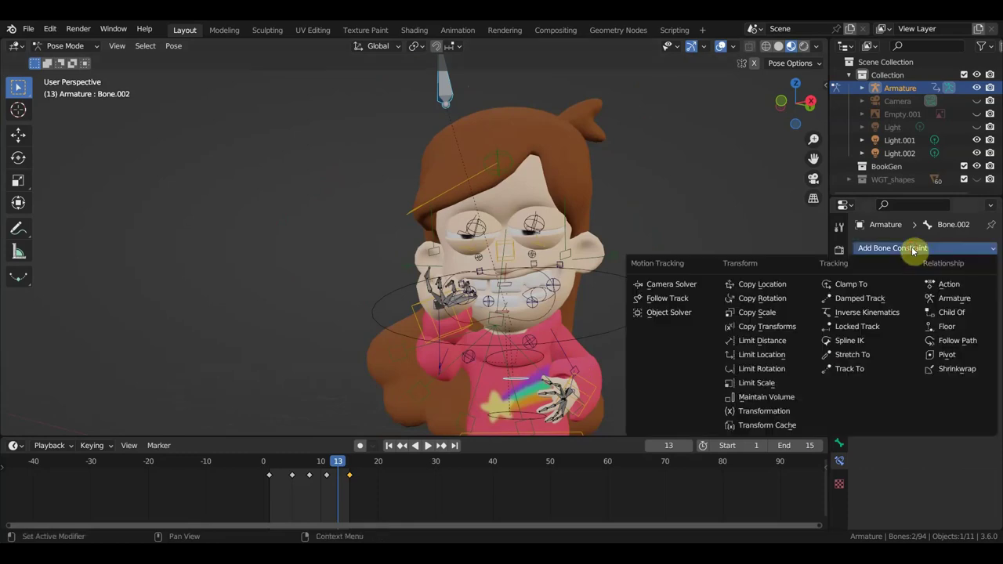
left_click(872, 355)
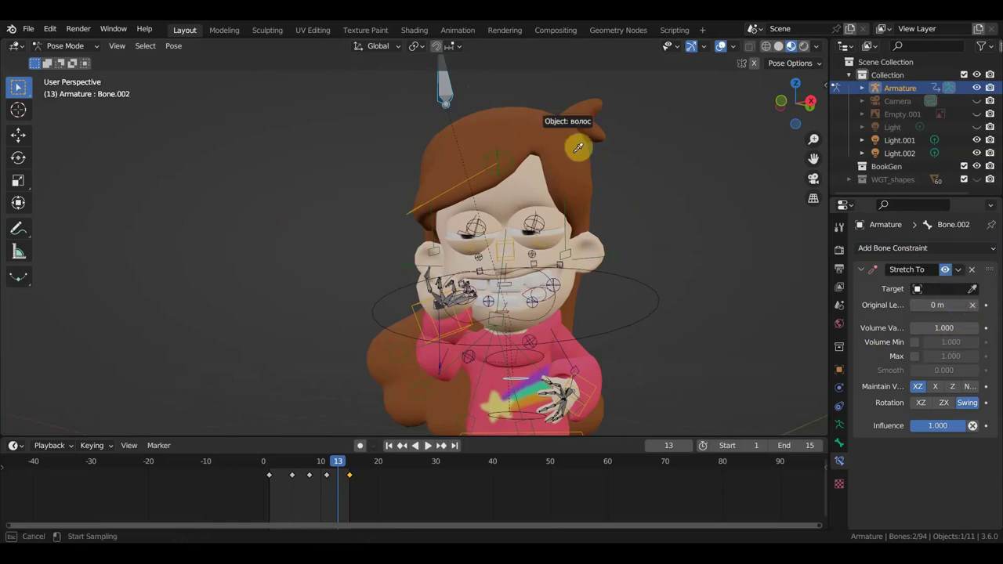
left_click(443, 88)
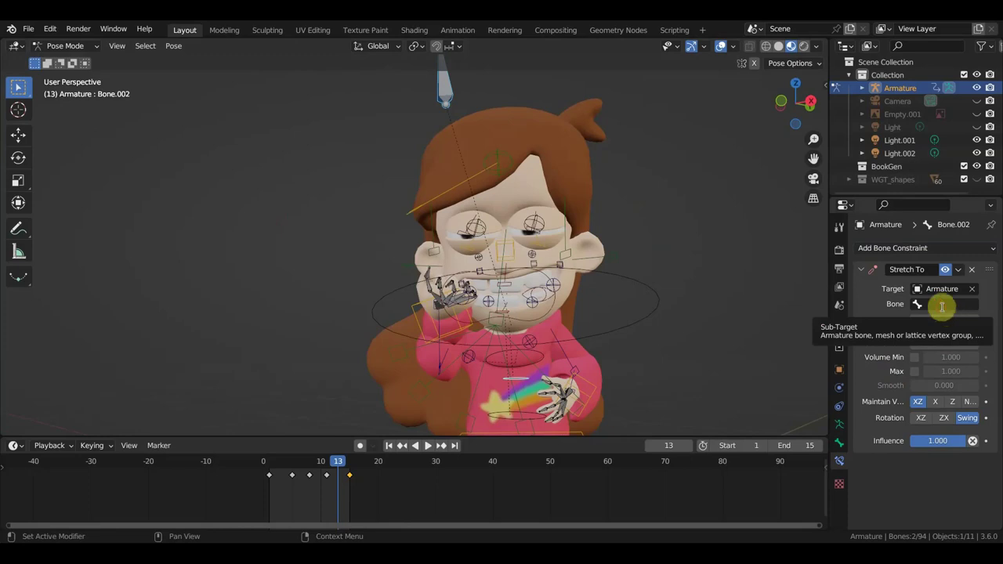
left_click(941, 306)
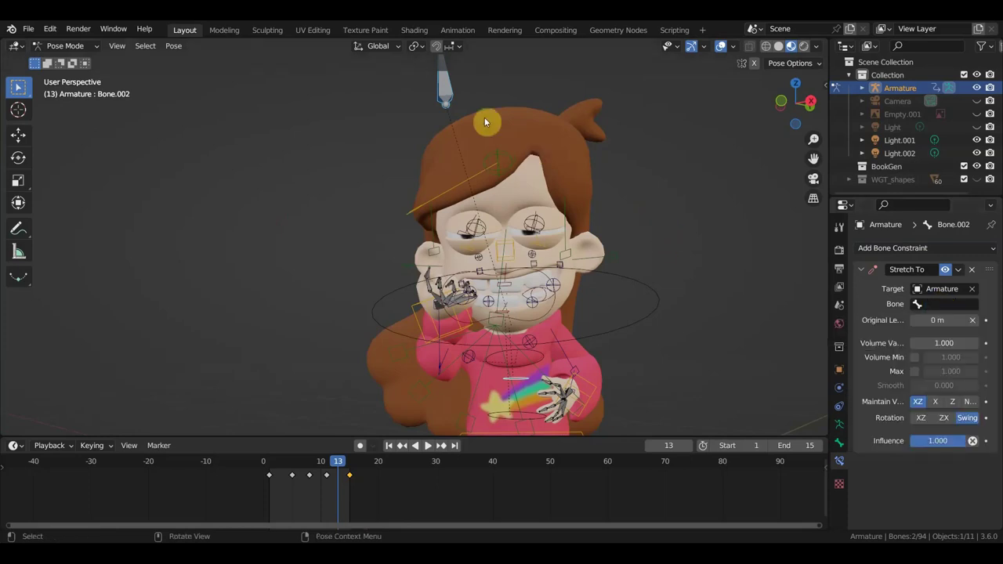
left_click(450, 91)
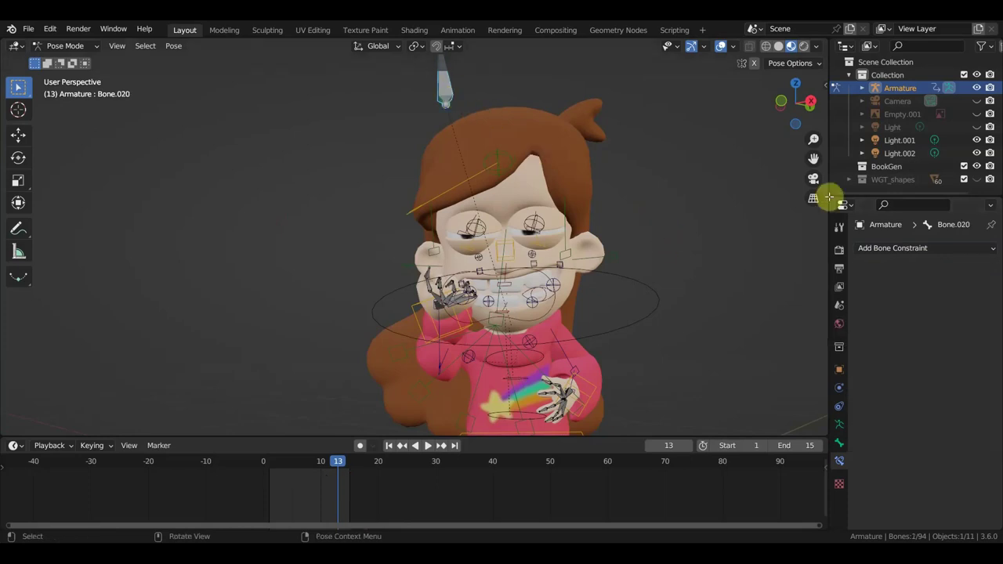
Add a Stretch To on Bone.002 aimed at Bone.020, delete the empty one, and lower influence to 0.587.
left_click(521, 380, "shift")
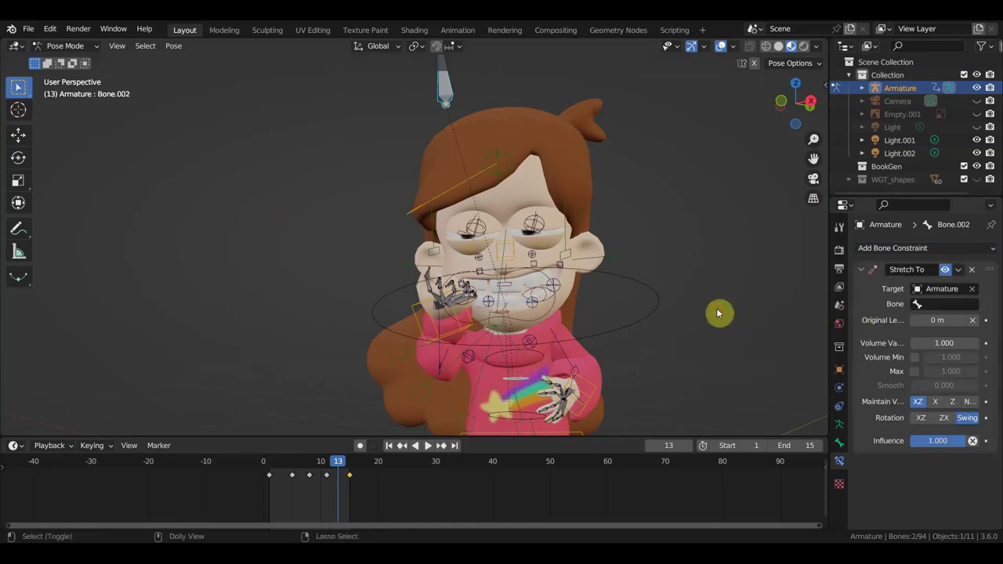
key("ctrl+shift+c")
left_click(696, 310)
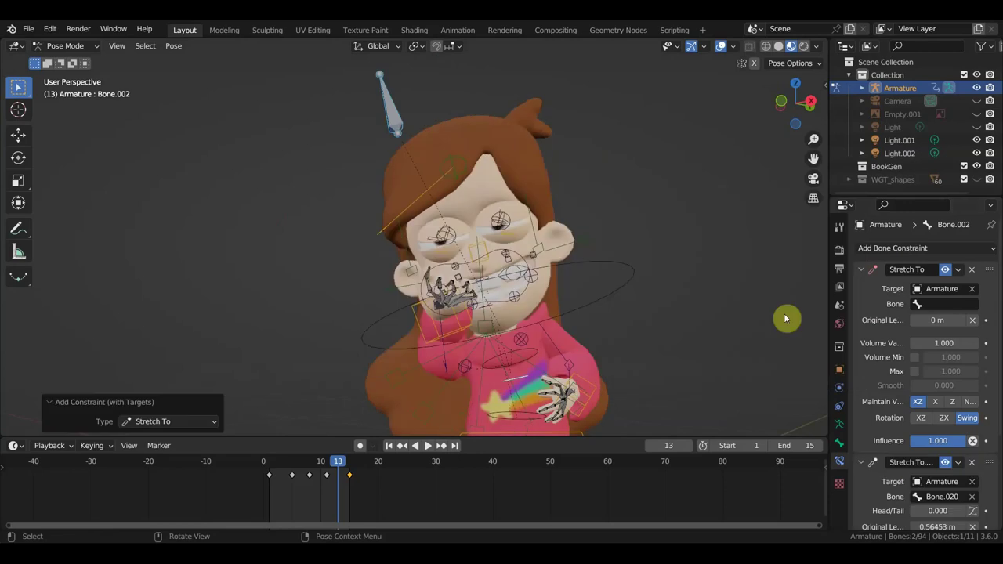
left_click(974, 273)
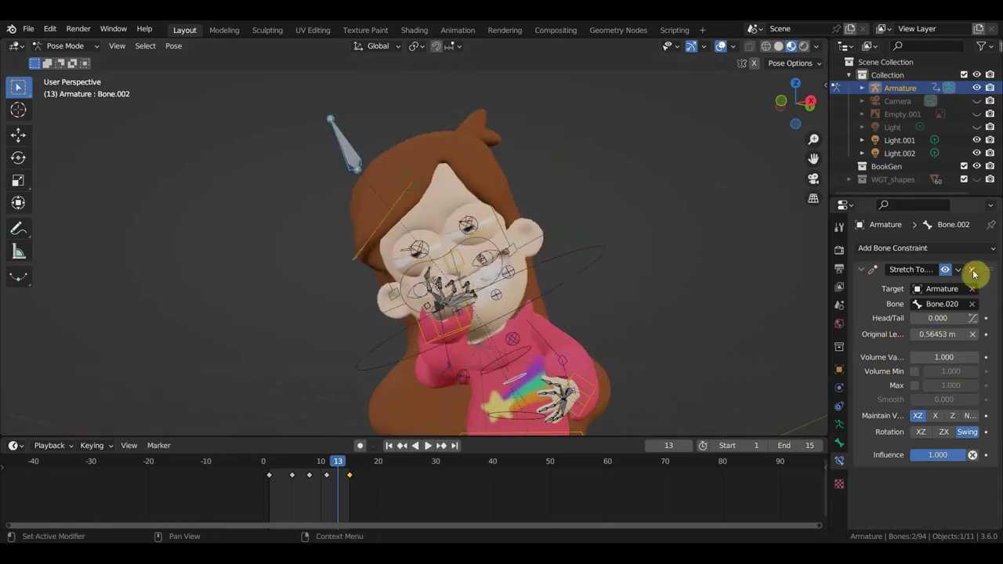
scroll(662, 351, "down", 5)
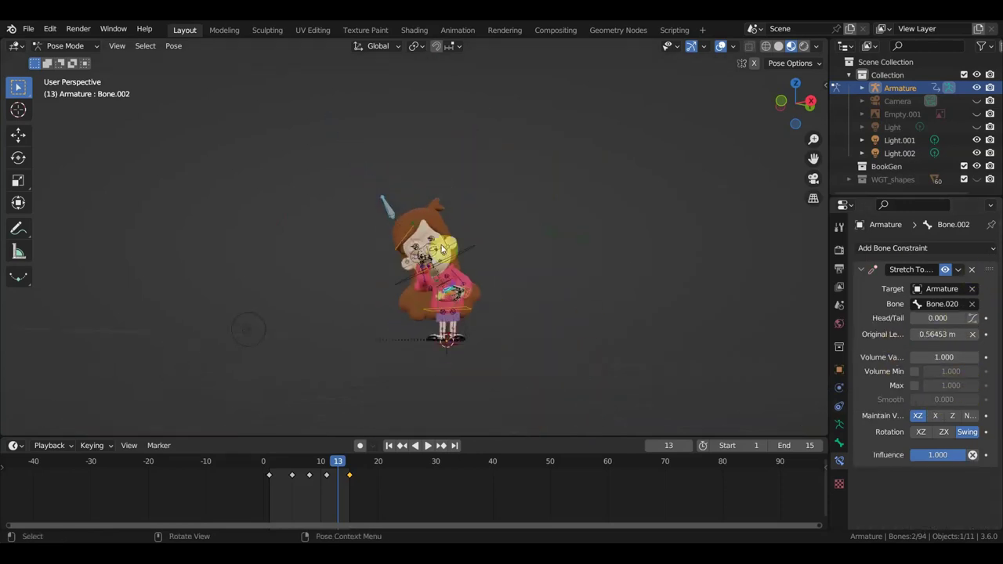
left_click_drag(940, 454, 901, 454)
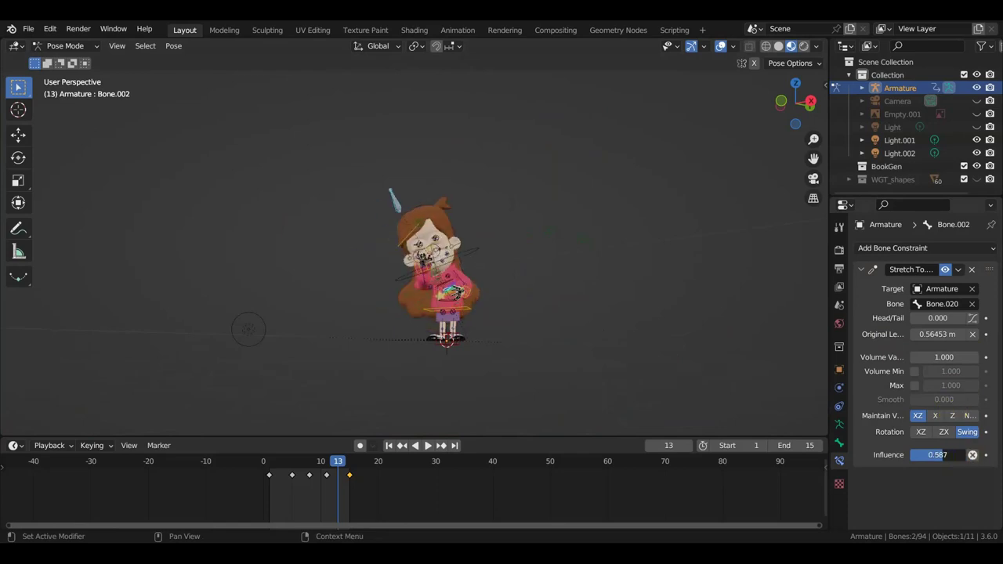
Select control bone Bone.020 and move it above the head, checking the pull from the side.
left_click(412, 196)
scroll(474, 250, "up", 2)
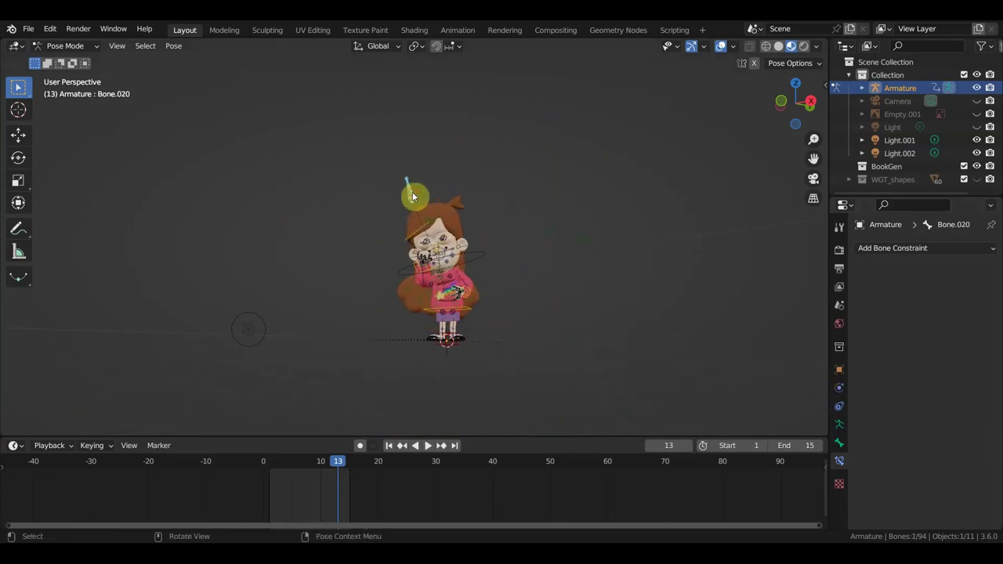
scroll(474, 250, "up", 1)
key("g")
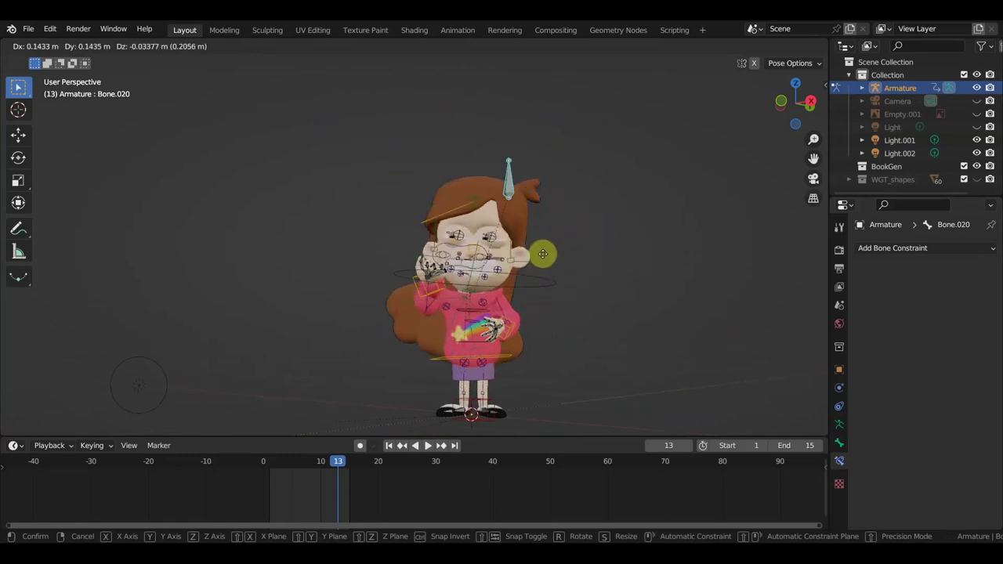
left_click(544, 267)
mouse_move(548, 284)
middle_mouse_down()
mouse_move(458, 309)
mouse_move(436, 291)
middle_mouse_up()
key("g")
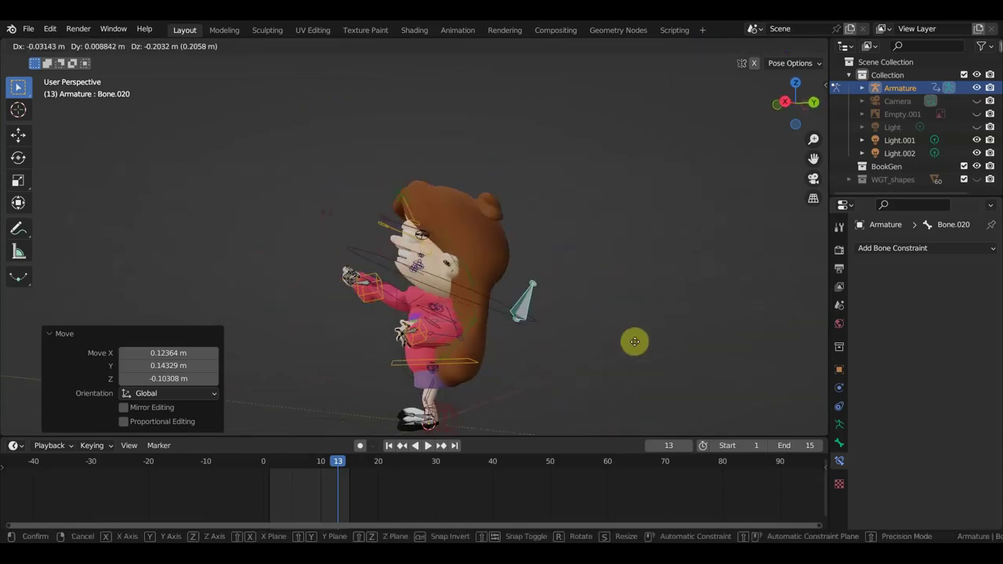
left_click(639, 202)
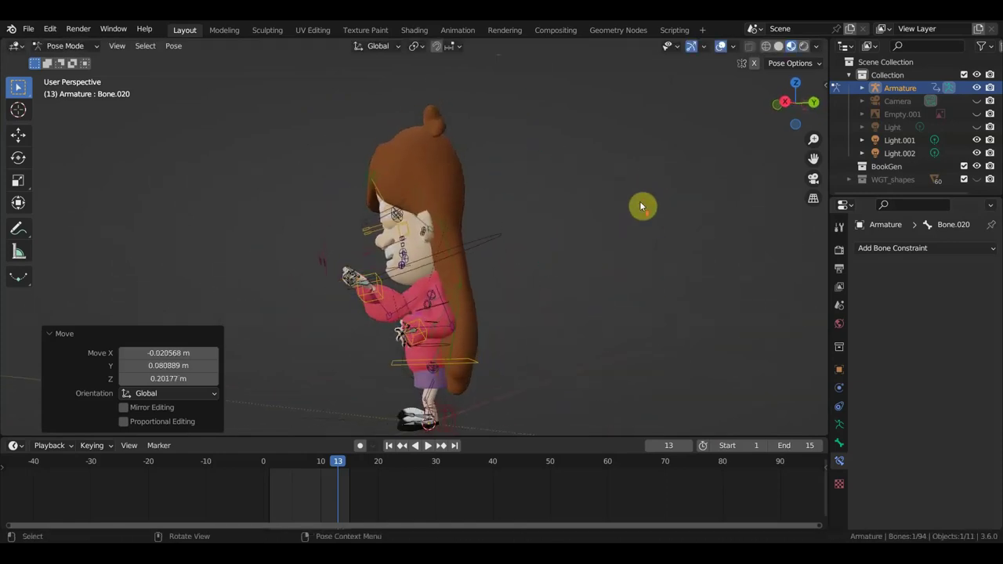
middle_click_drag(643, 206, 702, 253)
Reposition Bone.020 again, alternating side and front views to judge the head stretch.
key("g")
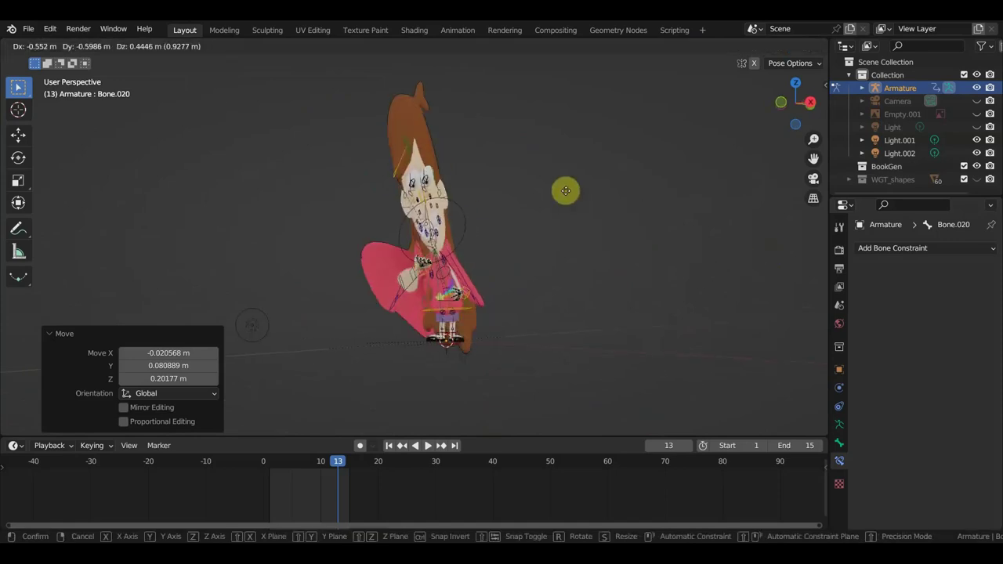
left_click(626, 261)
middle_click_drag(587, 277, 506, 287)
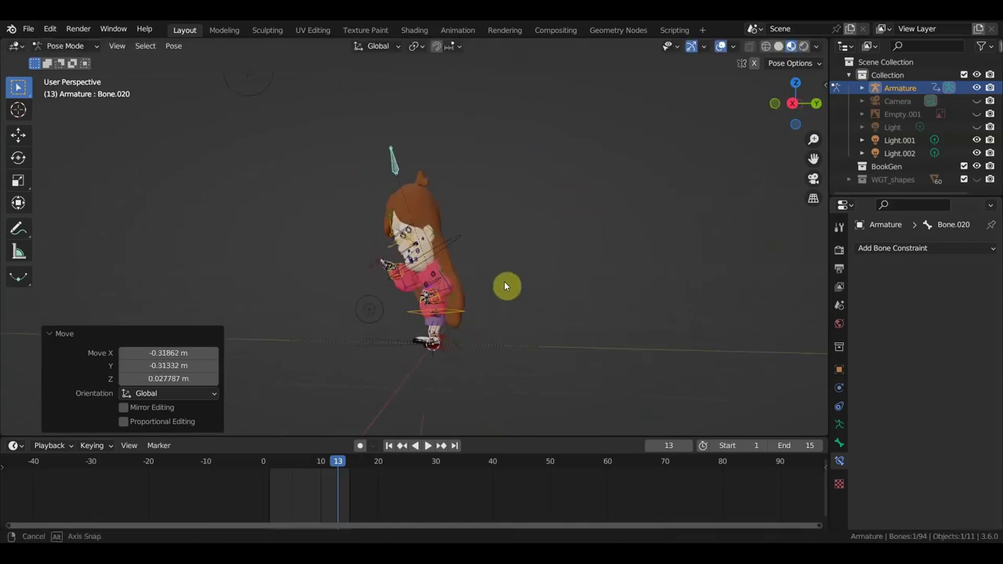
key("g")
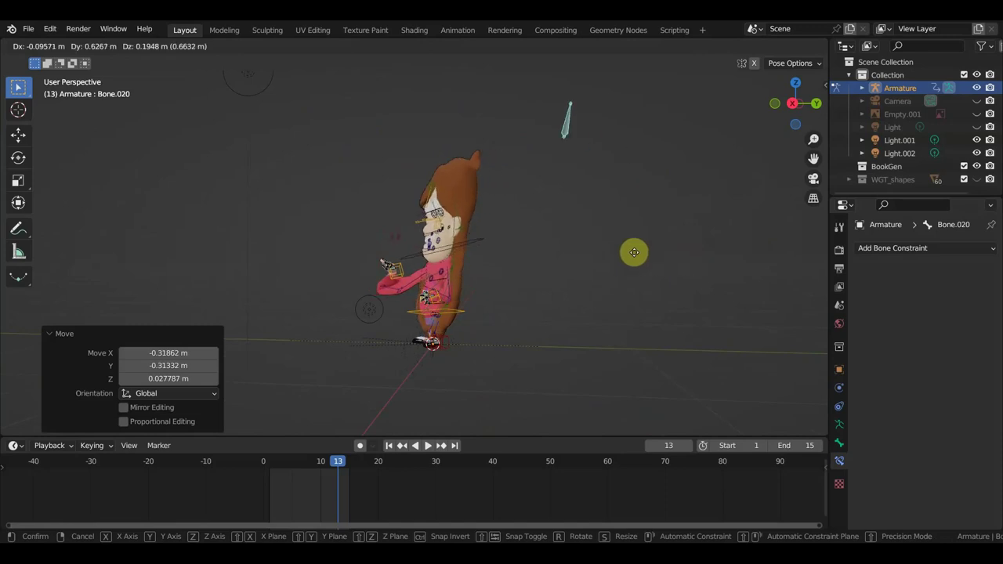
left_click(600, 250)
middle_click_drag(600, 250, 694, 272)
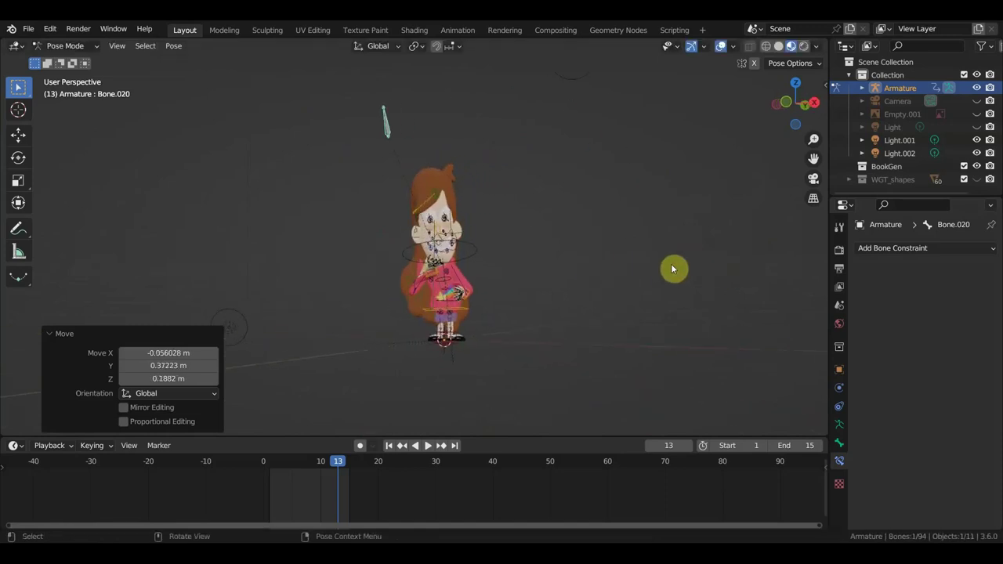
scroll(665, 259, "up", 3)
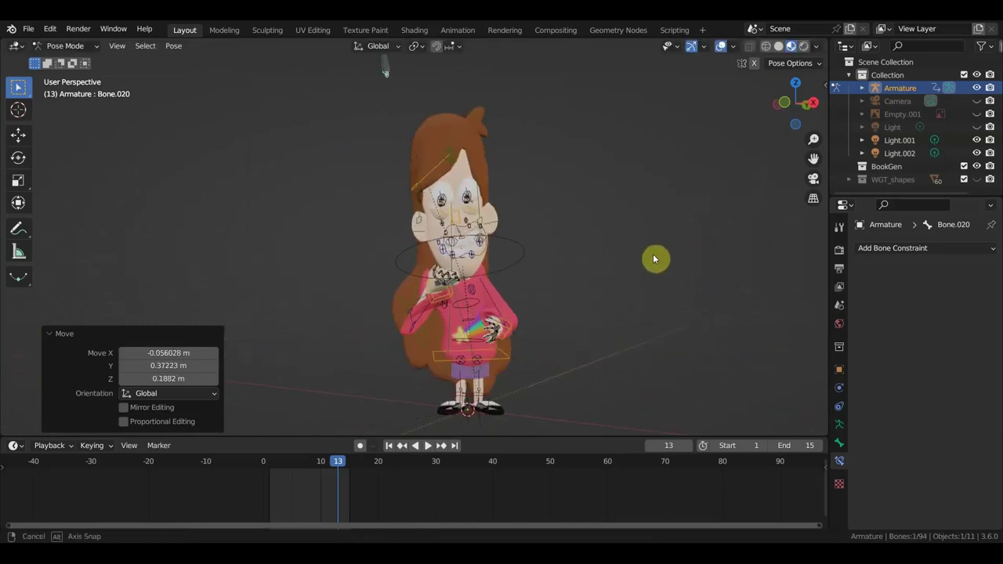
Fine-tune Bone.020 up and right of the head (0.41904, 0.42062, 0.27159 m) at frame 13.
key("g")
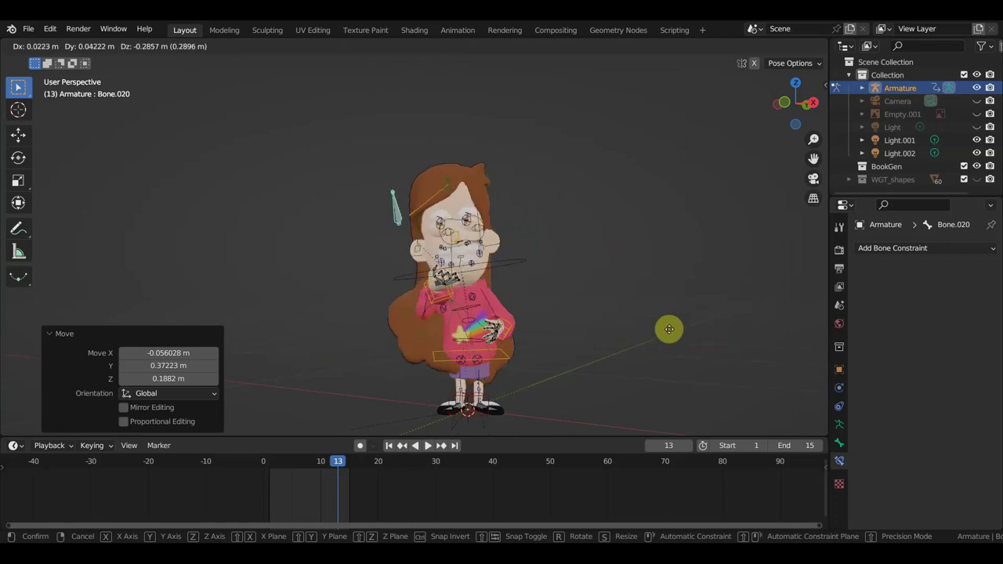
left_click(667, 340)
mouse_move(666, 340)
middle_mouse_down()
mouse_move(542, 350)
mouse_move(687, 320)
middle_mouse_up()
key("g")
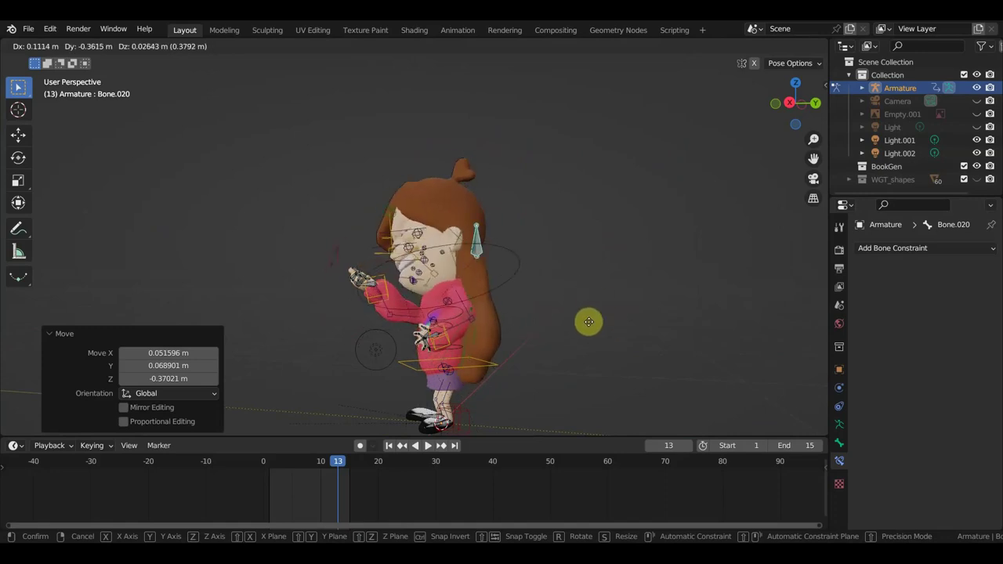
left_click(589, 321)
middle_click_drag(582, 302, 700, 313)
key("g")
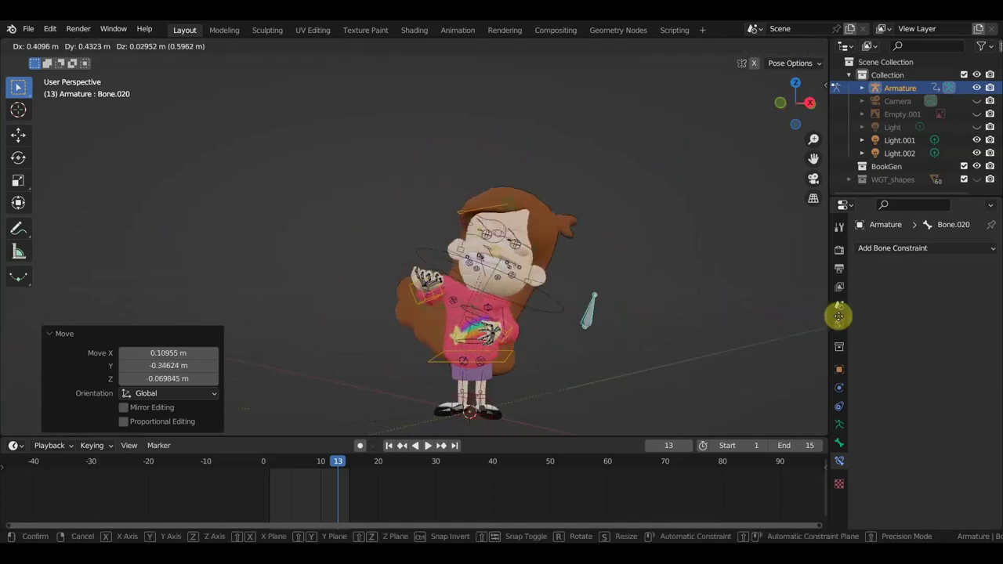
left_click(39, 237)
middle_click_drag(364, 289, 376, 291)
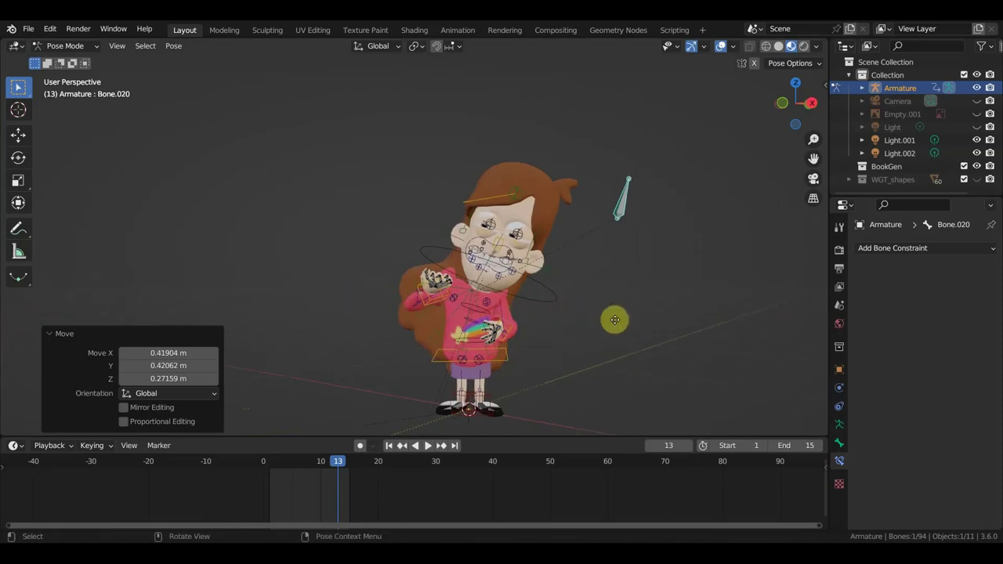
key("g")
Drop Bone.020 and inspect the head from front view (numpad 1) and several orbit angles.
left_click(604, 324)
scroll(582, 332, "up", 3)
mouse_move(582, 332)
middle_mouse_down()
mouse_move(541, 326)
mouse_move(582, 319)
middle_mouse_up()
key("KP_1")
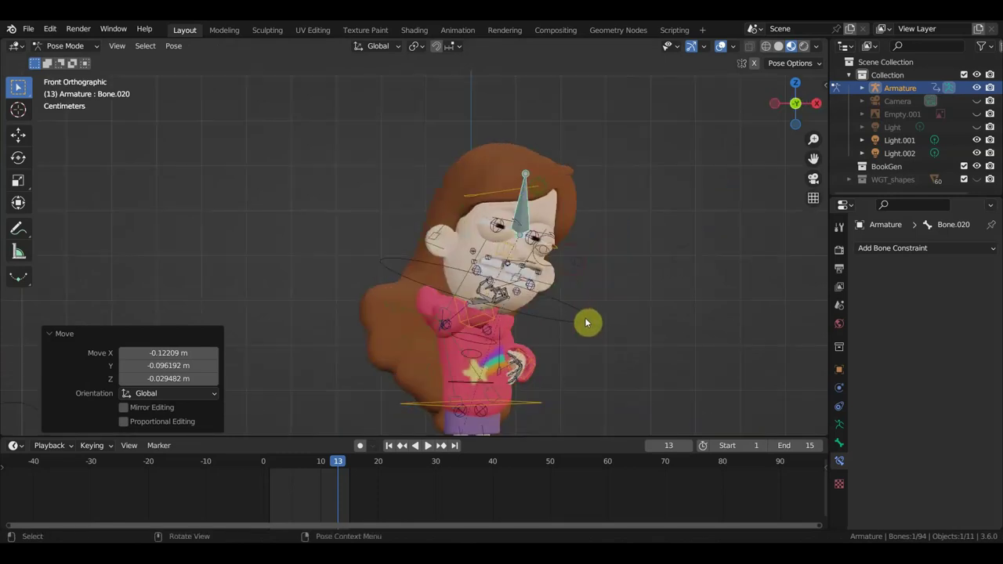
middle_click_drag(580, 327, 523, 327)
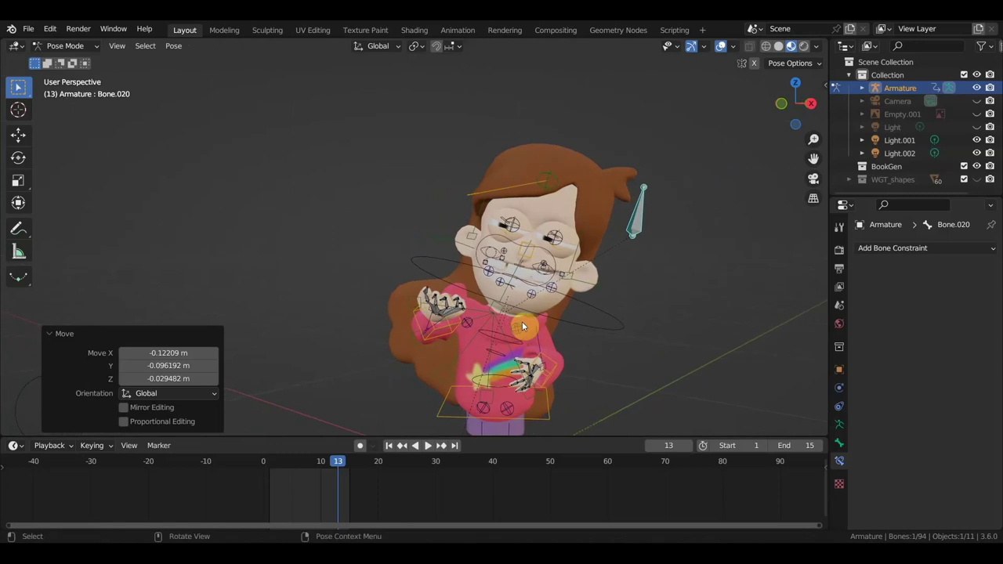
mouse_move(529, 338)
middle_mouse_down()
mouse_move(603, 291)
mouse_move(611, 309)
mouse_move(500, 307)
mouse_move(407, 263)
mouse_move(414, 277)
mouse_move(398, 279)
middle_mouse_up()
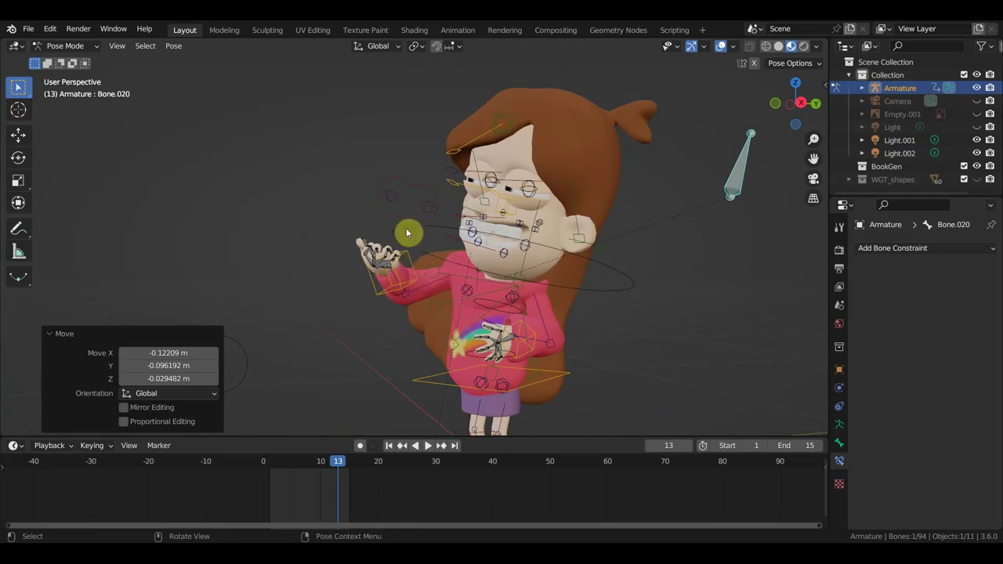
middle_click_drag(424, 307, 666, 309)
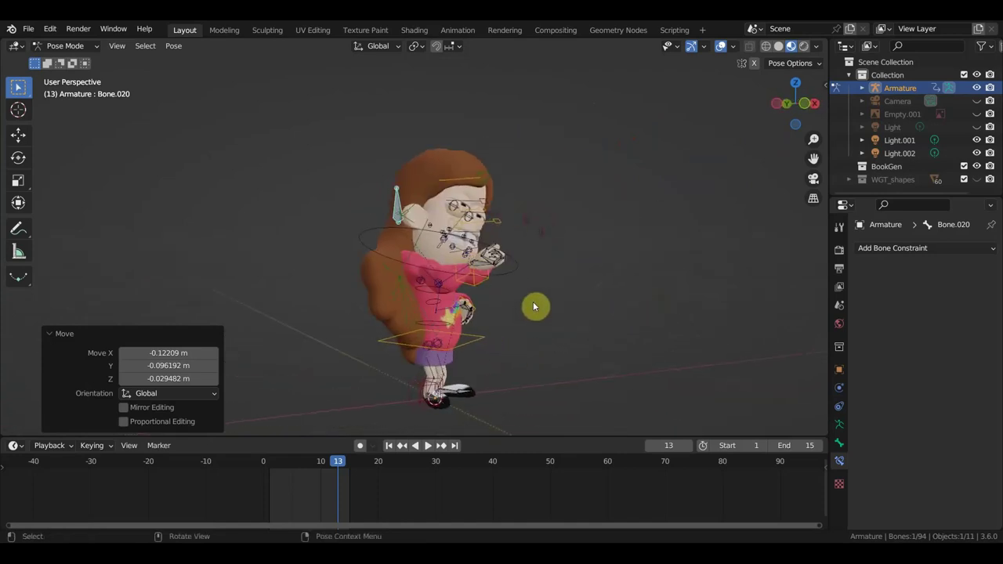
middle_click_drag(534, 307, 588, 307)
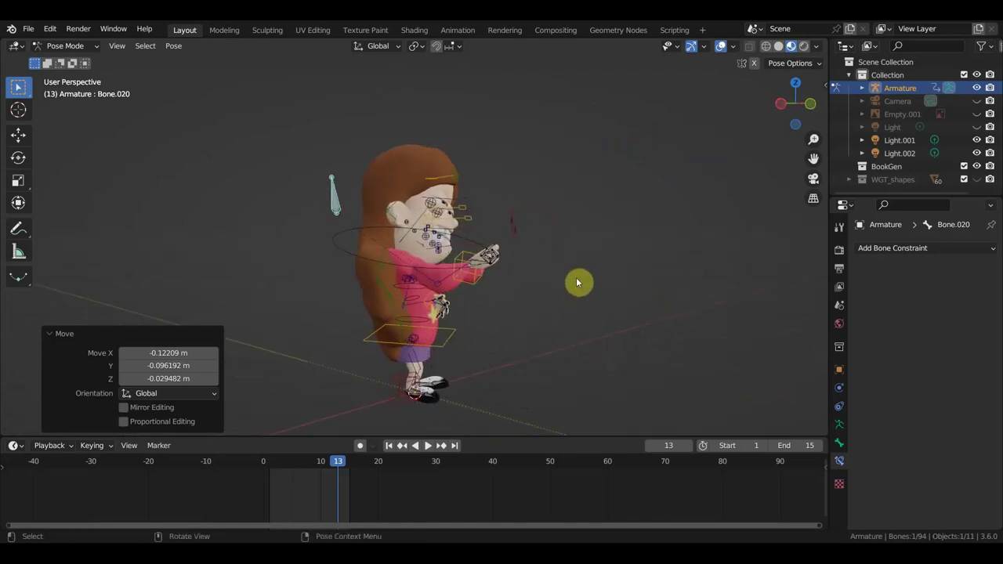
Move Bone.020 near the head top (0.17429, −0.17262, 0.091444 m) and start animation playback.
key("g")
left_click(655, 248)
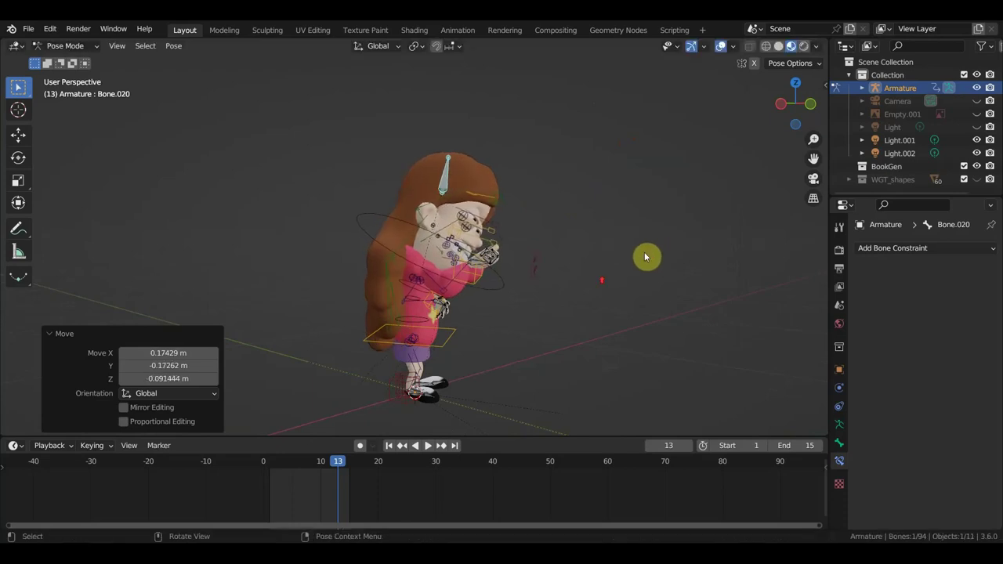
key("space")
middle_click_drag(644, 256, 434, 271)
middle_click_drag(496, 274, 779, 252)
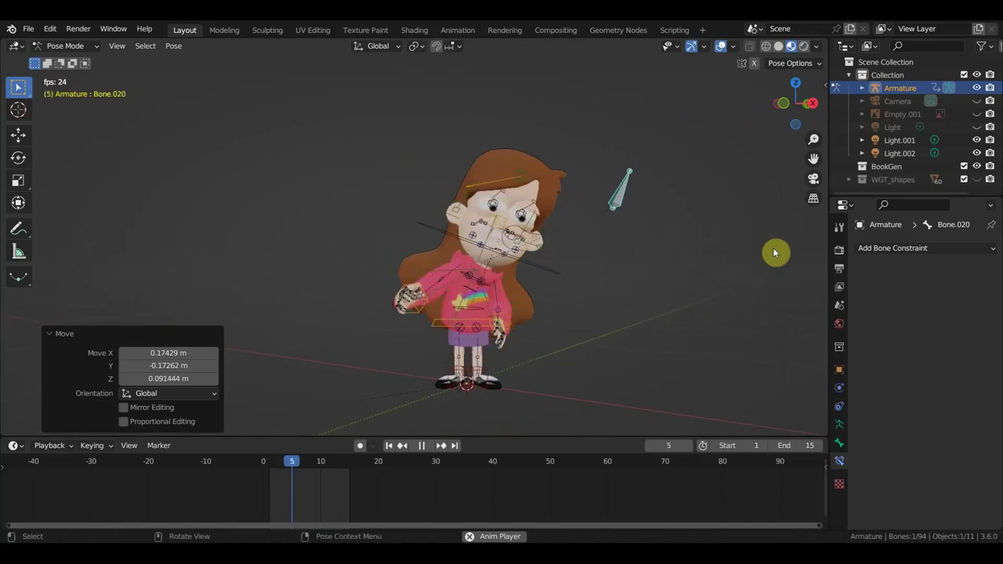
During playback, move Bone.020 left of the head, then high above it, to test the stretch.
key("g")
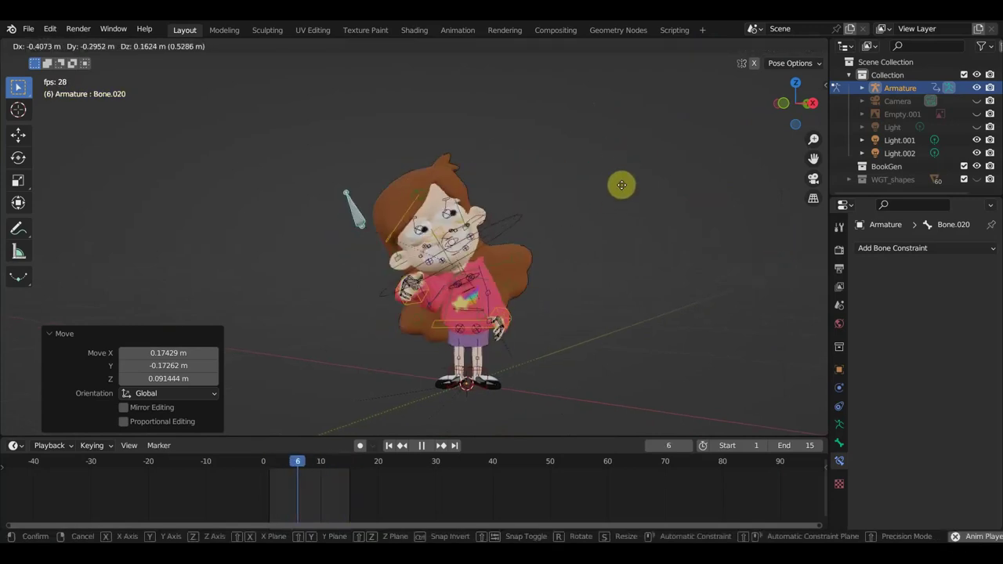
left_click(620, 183)
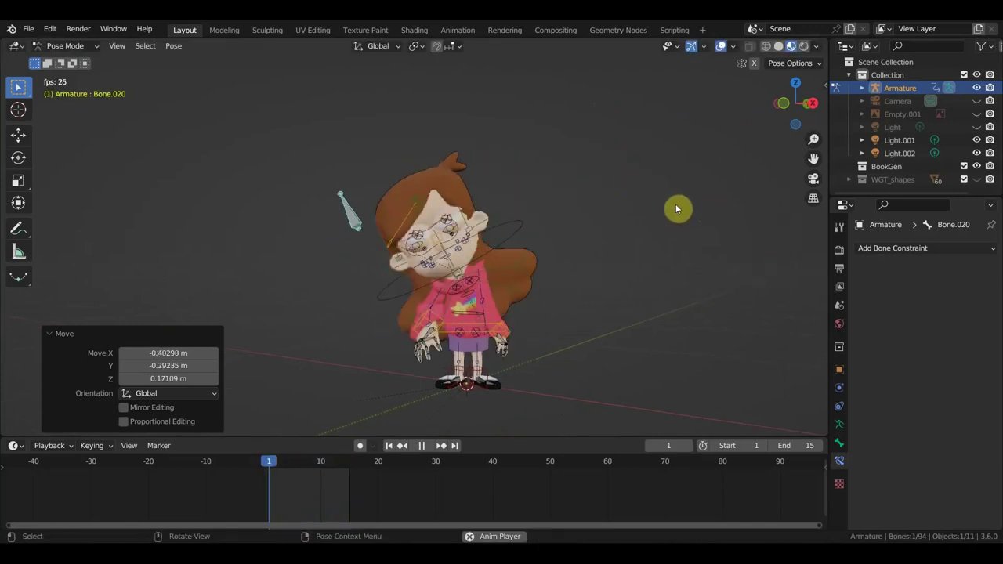
key("g")
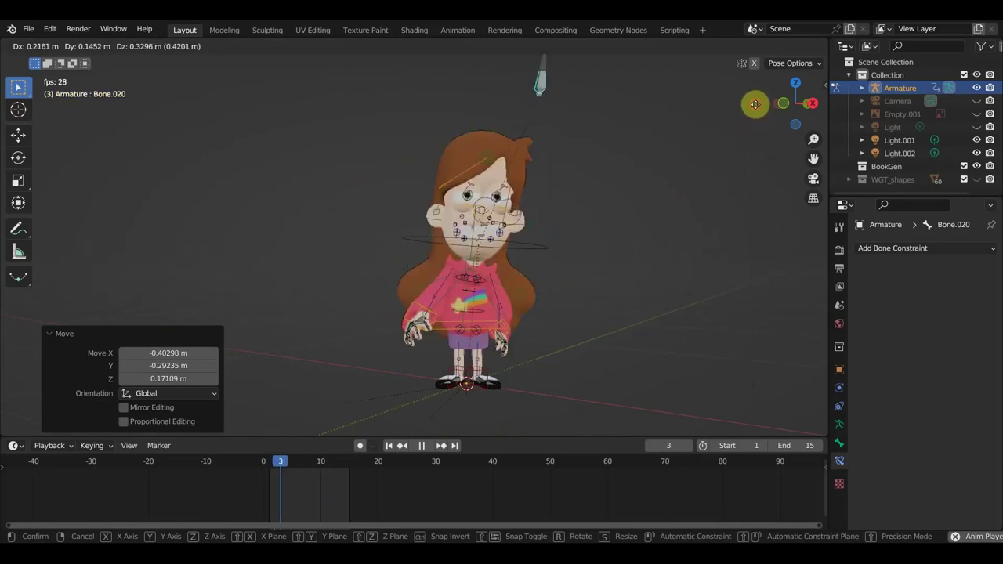
left_click(756, 114)
scroll(754, 137, "down", 2)
Move Bone.020 twice more, ending at −0.11026, −0.064568, −0.51494 m, and stop playback at frame 2.
key("g")
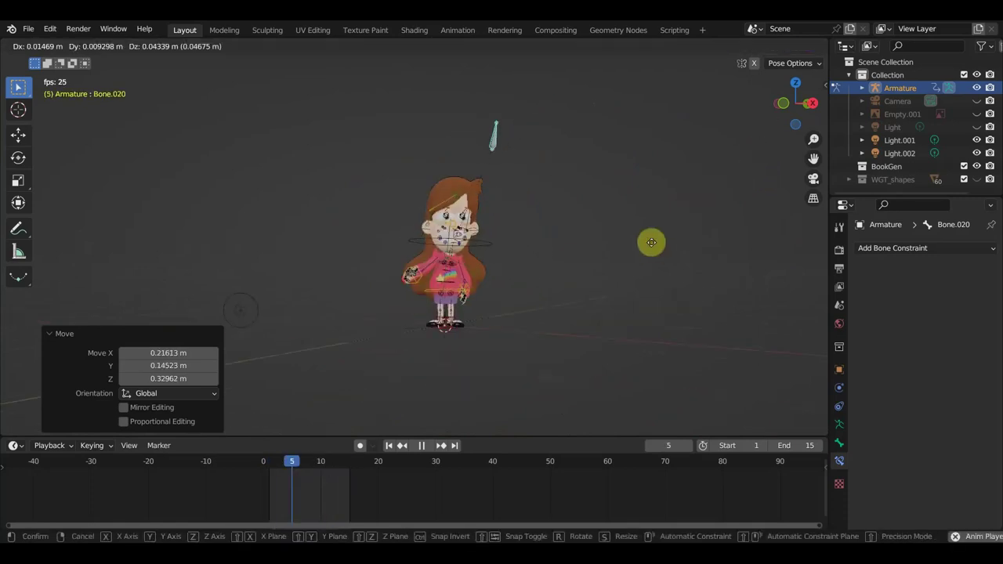
left_click(665, 201)
key("g")
left_click(689, 299)
middle_click_drag(689, 299, 645, 289)
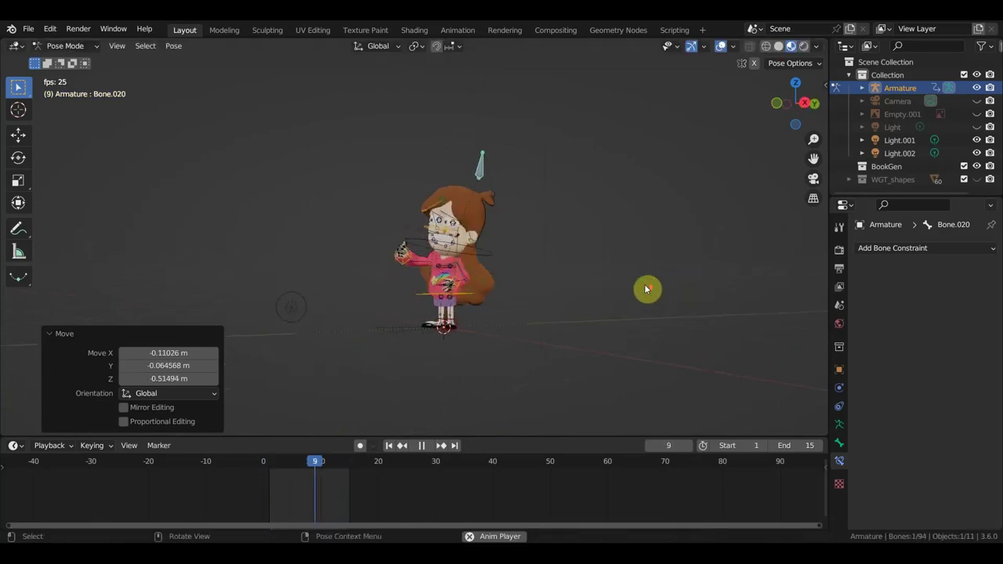
scroll(645, 290, "up", 4)
key("space")
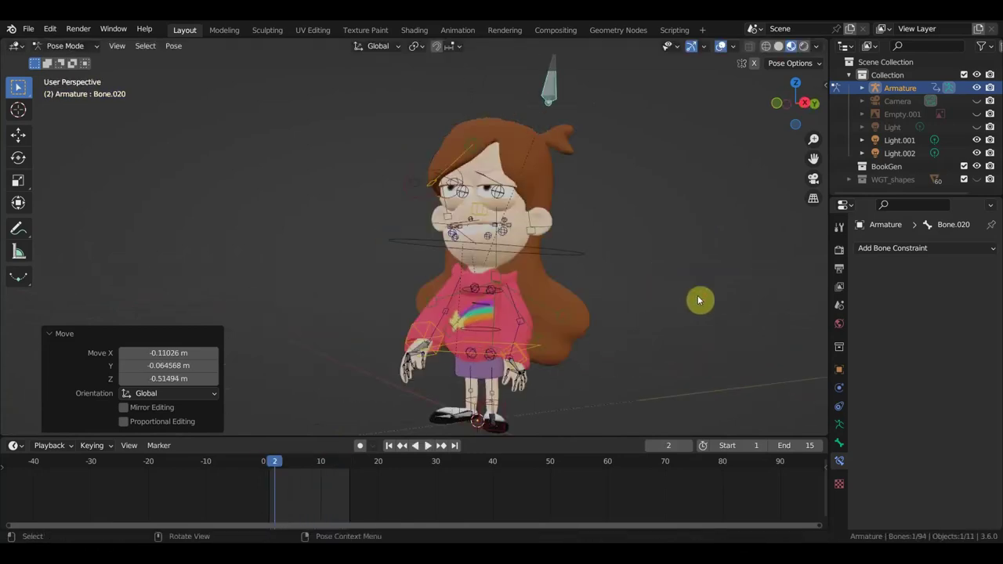